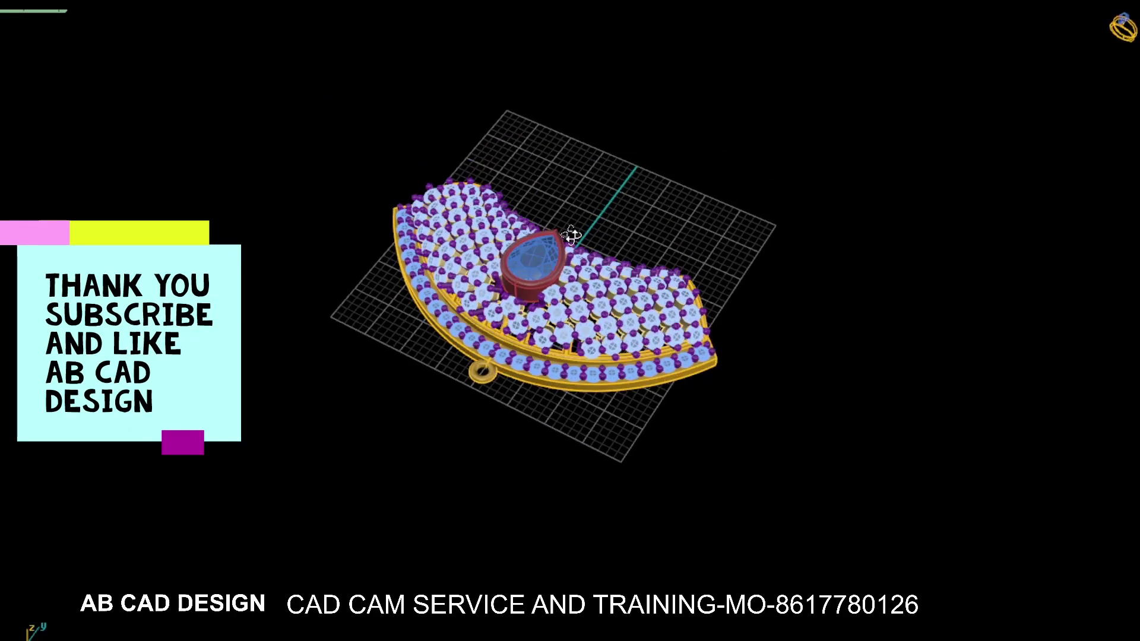
Orbit and zoom around the pendant to inspect it from an angle and the side.
mouse_move(516, 336)
middle_mouse_down()
mouse_move(519, 380)
mouse_move(907, 161)
mouse_move(595, 410)
mouse_move(583, 453)
mouse_move(530, 372)
mouse_move(590, 376)
mouse_move(762, 281)
middle_mouse_up()
scroll(531, 373, "up", 3)
scroll(530, 372, "down", 5)
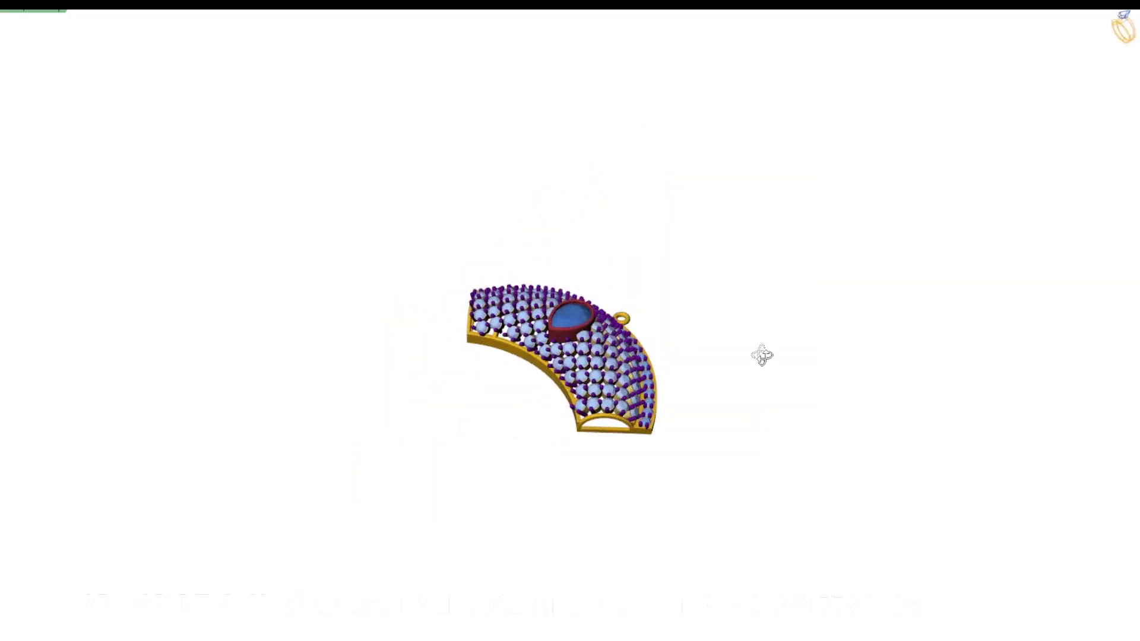
mouse_move(762, 355)
middle_mouse_down()
mouse_move(527, 389)
mouse_move(623, 333)
mouse_move(544, 394)
mouse_move(346, 248)
mouse_move(267, 216)
mouse_move(552, 347)
mouse_move(368, 323)
mouse_move(614, 238)
mouse_move(624, 382)
mouse_move(535, 351)
mouse_move(412, 216)
mouse_move(261, 269)
mouse_move(498, 396)
middle_mouse_up()
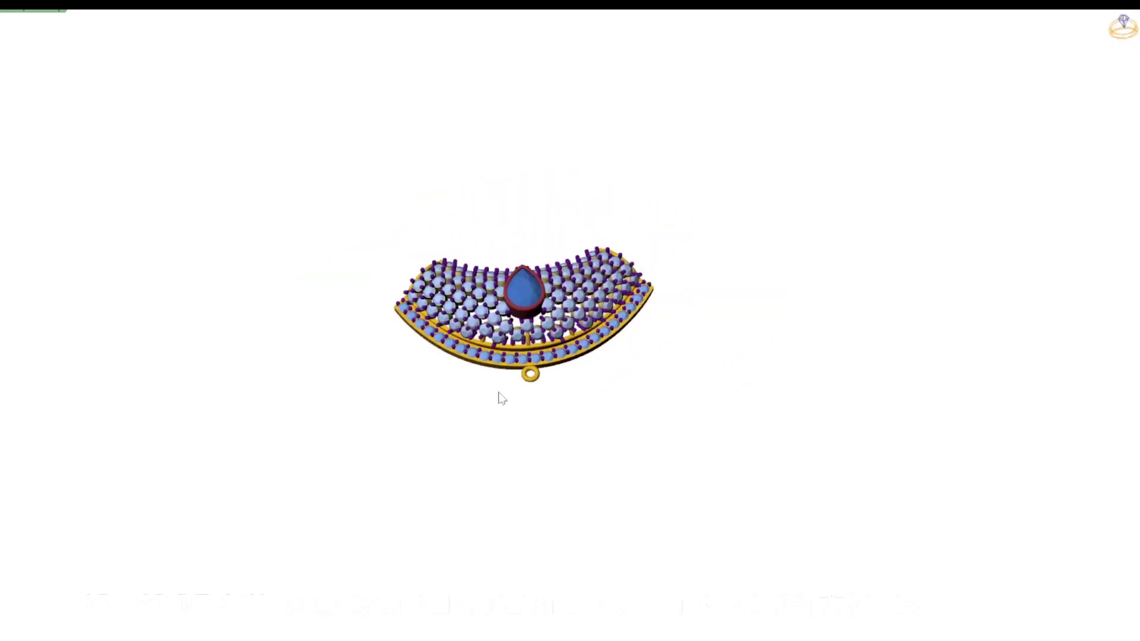
scroll(499, 356, "up", 2)
scroll(499, 333, "up", 2)
scroll(495, 326, "down", 5)
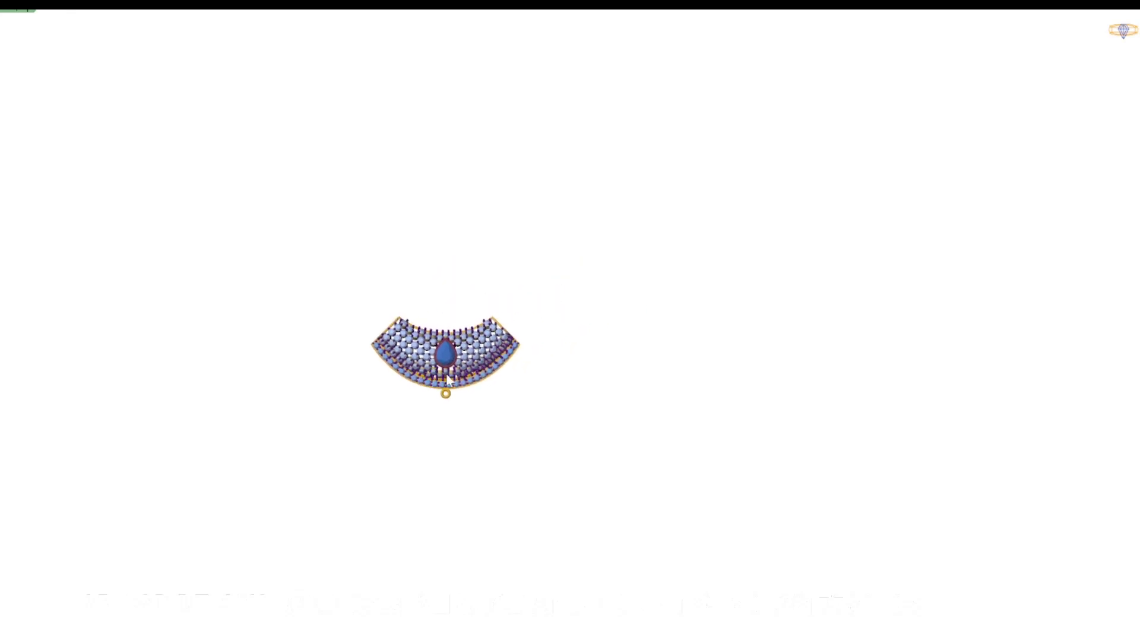
scroll(458, 347, "up", 1)
scroll(457, 347, "up", 4)
scroll(457, 347, "down", 2)
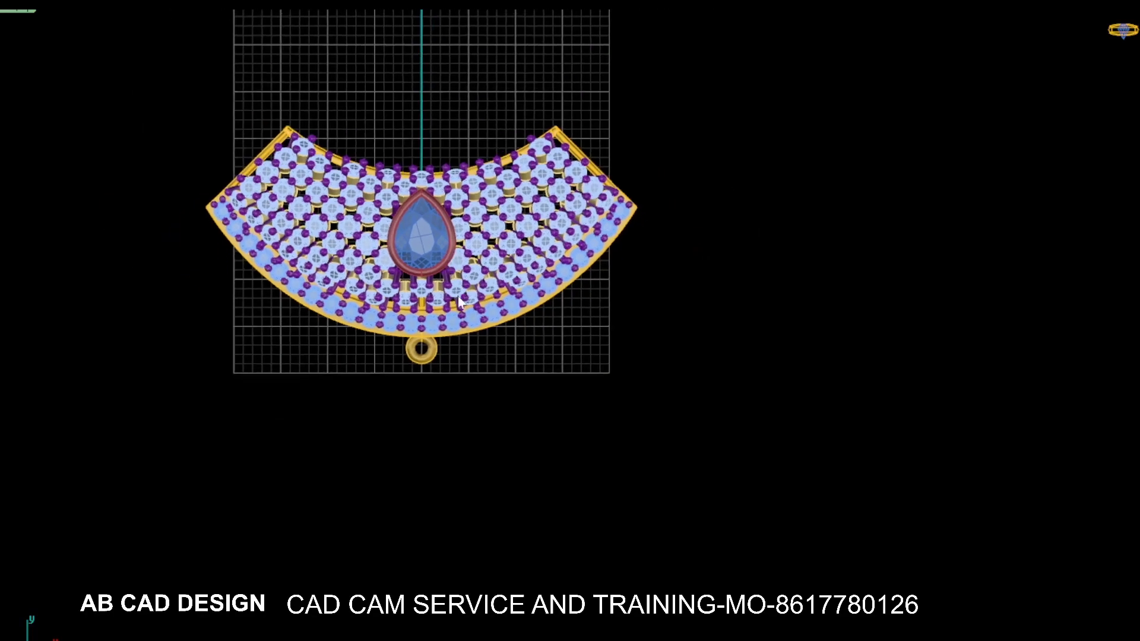
scroll(449, 339, "up", 4)
scroll(481, 326, "up", 2)
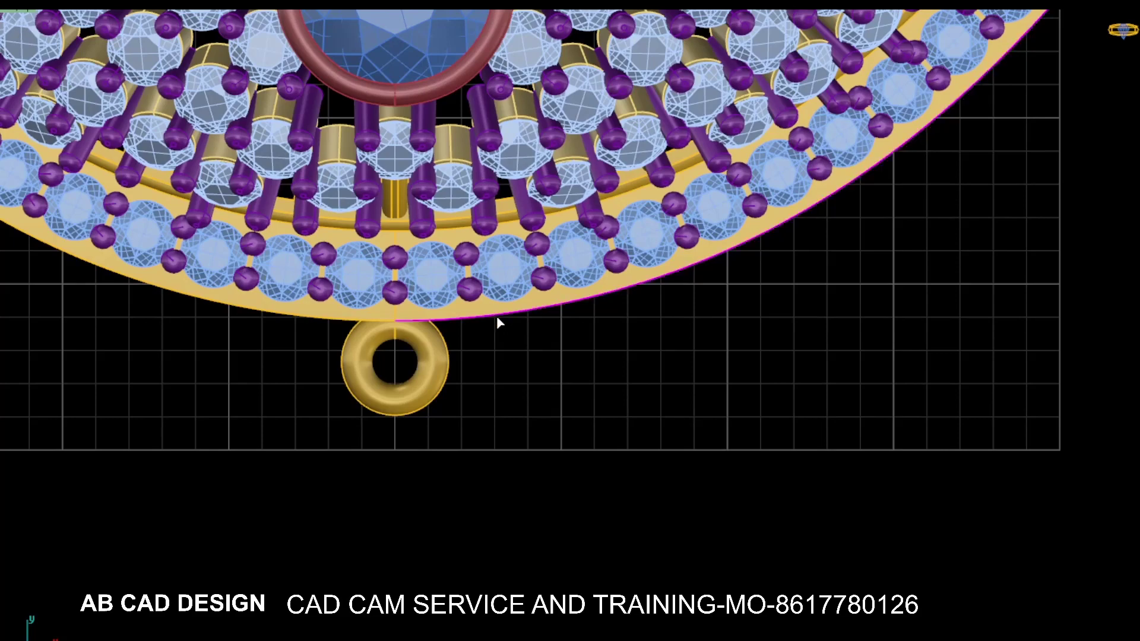
Pick the lower curved edge and grey out the pendant body to isolate the bail.
left_click(496, 317)
scroll(493, 323, "down", 3)
scroll(481, 350, "up", 2)
scroll(475, 372, "down", 2)
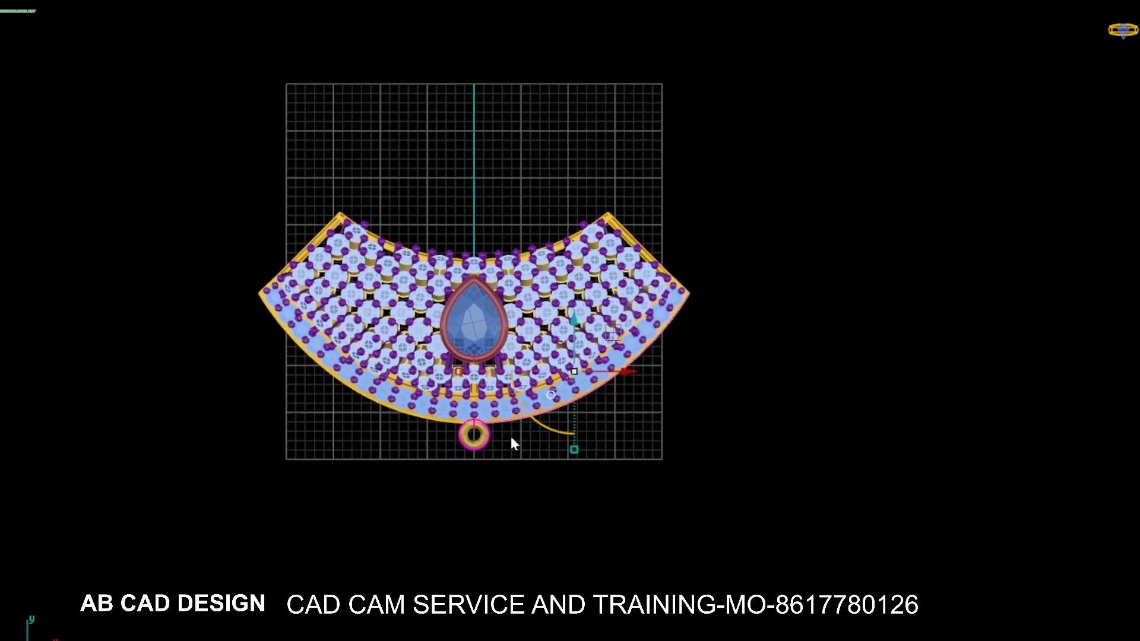
left_click(508, 418)
scroll(491, 428, "down", 2)
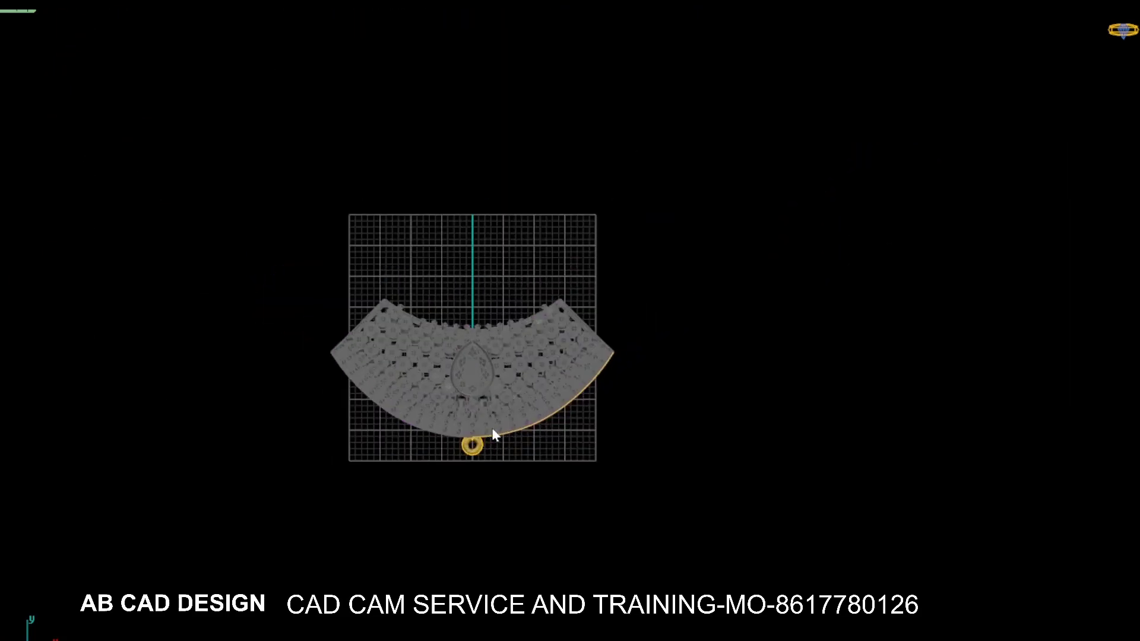
scroll(490, 432, "up", 4)
scroll(502, 404, "down", 2)
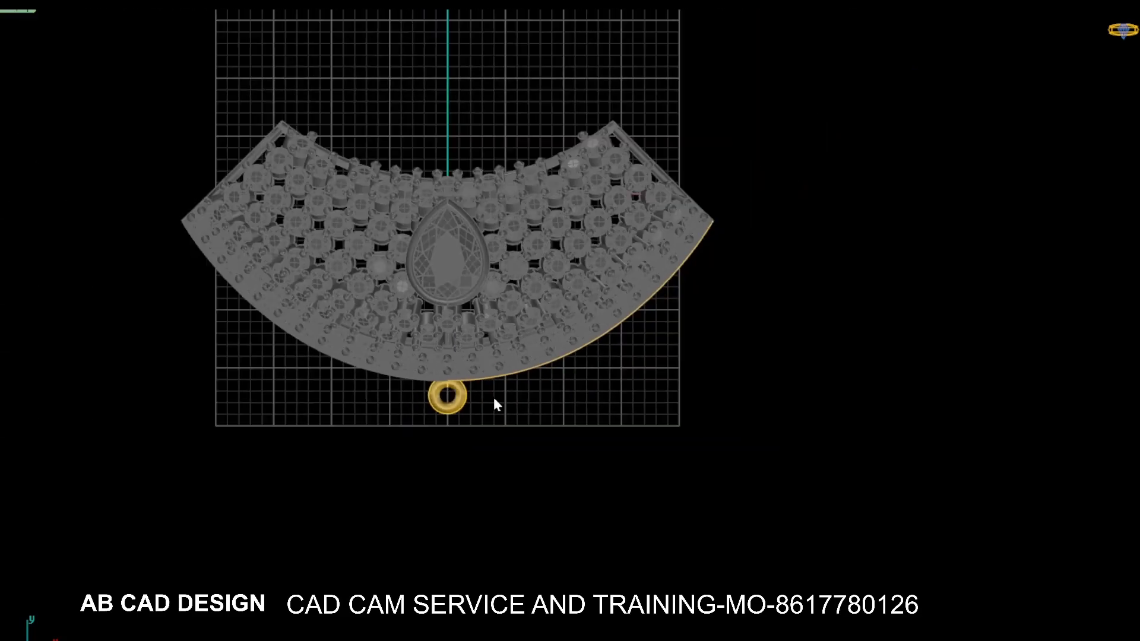
right_click_drag(496, 402, 552, 441)
scroll(527, 440, "up", 2)
scroll(525, 437, "up", 1)
Select the small gold bail and start ArrayCrv along the edge, 5 items, Freeform.
left_click(524, 437)
scroll(518, 433, "up", 1)
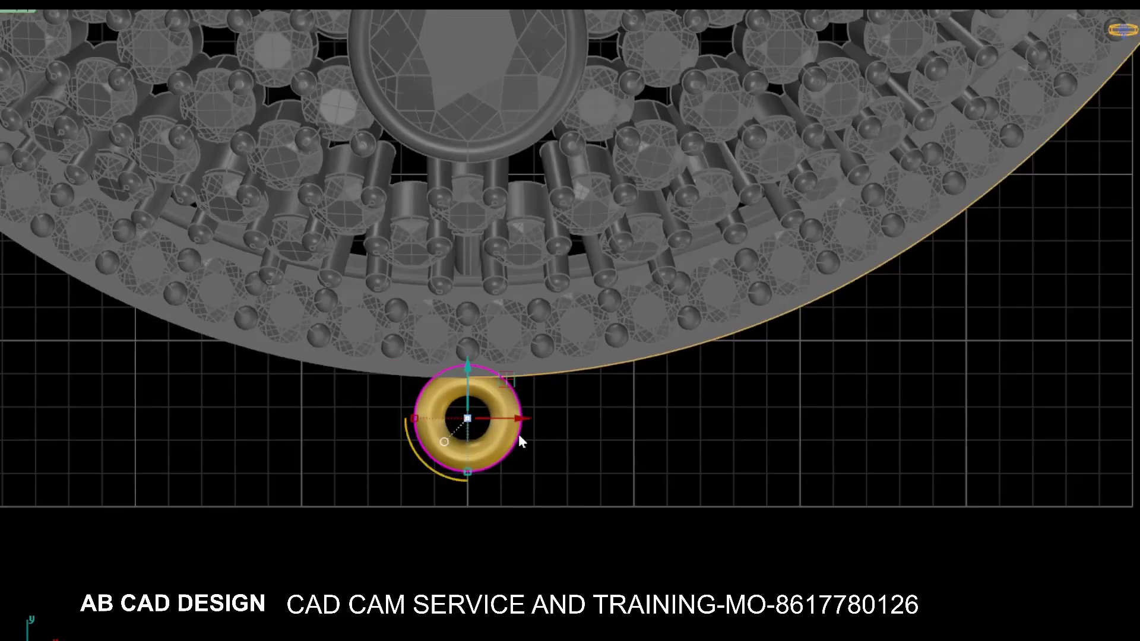
scroll(543, 436, "up", 1)
scroll(484, 438, "up", 1)
scroll(483, 438, "down", 2)
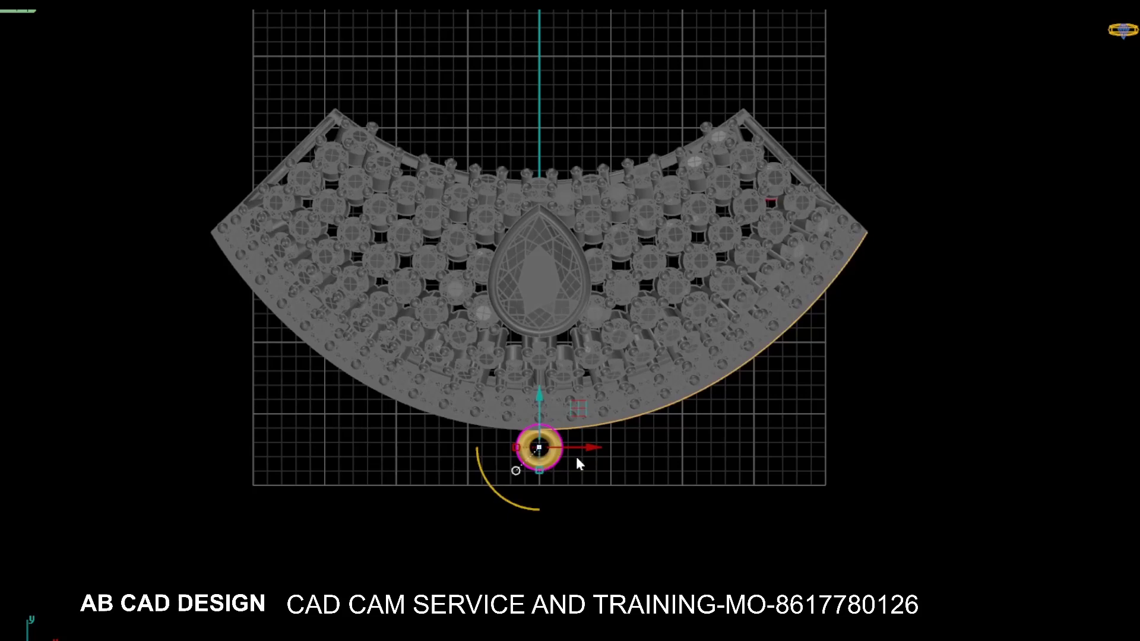
scroll(569, 456, "up", 1)
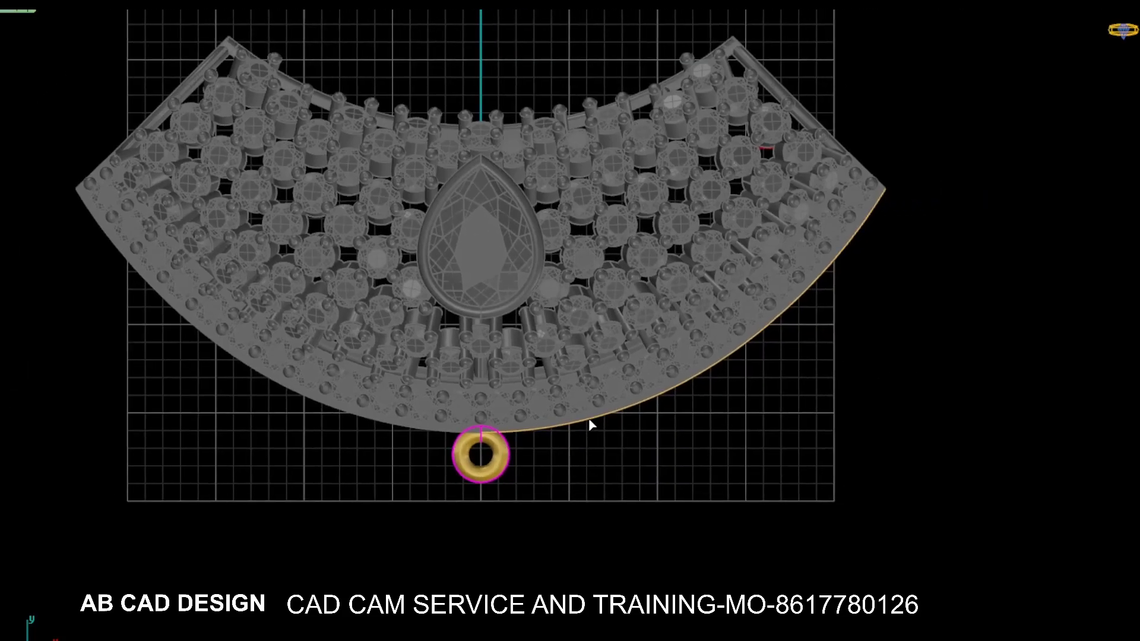
left_click(591, 423)
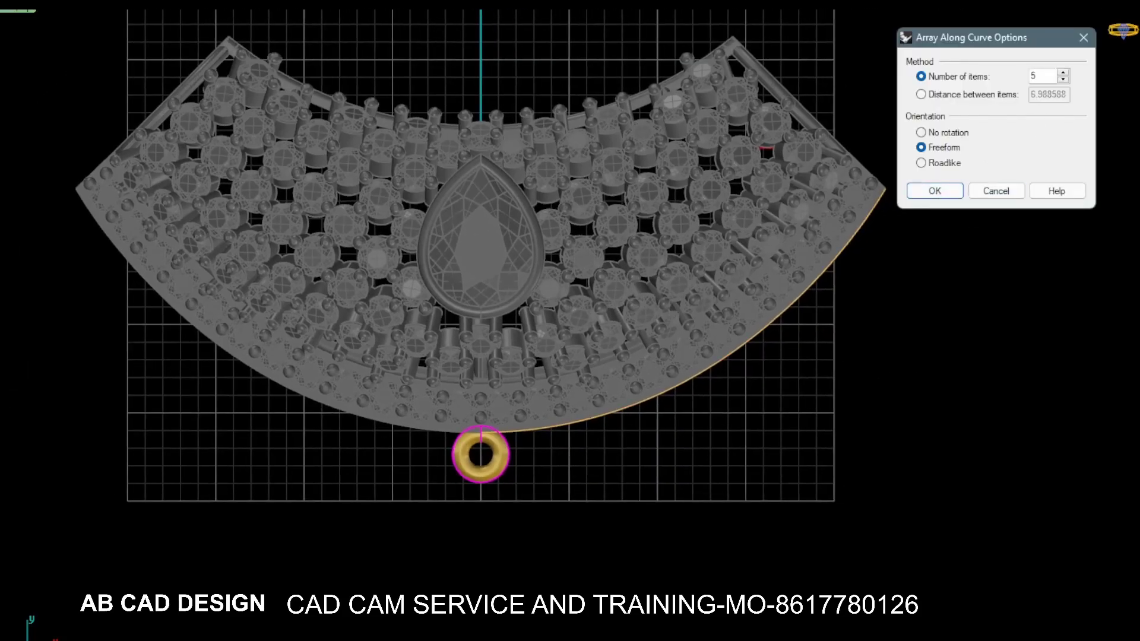
Try arraying the bail along the lower edge with ten and nine items, undoing each attempt.
key("Return")
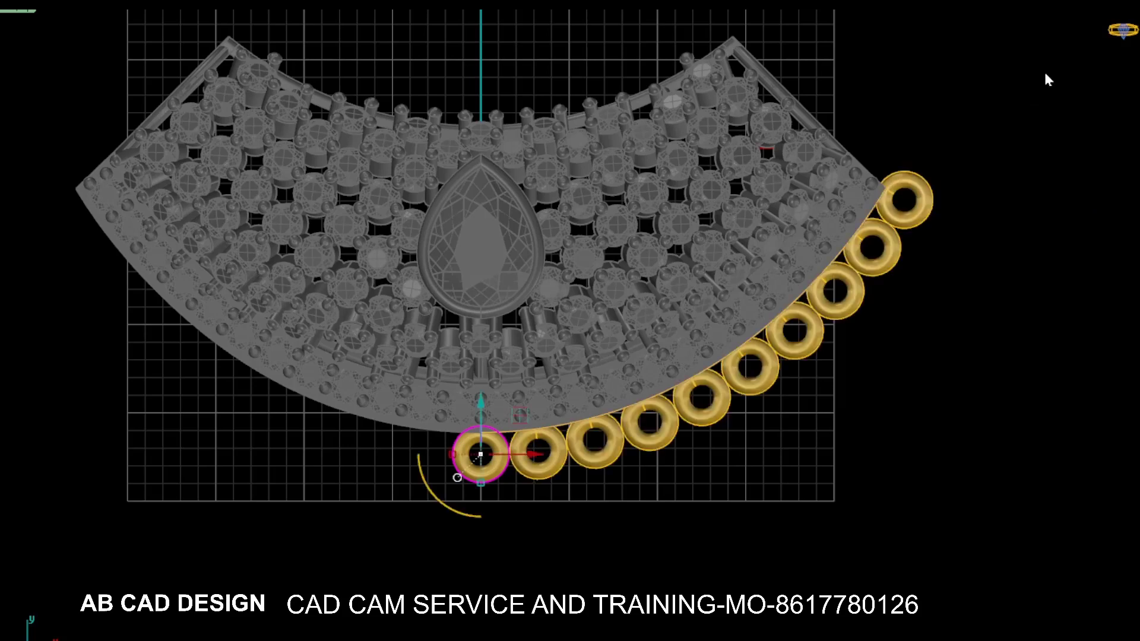
right_click_drag(837, 270, 748, 243)
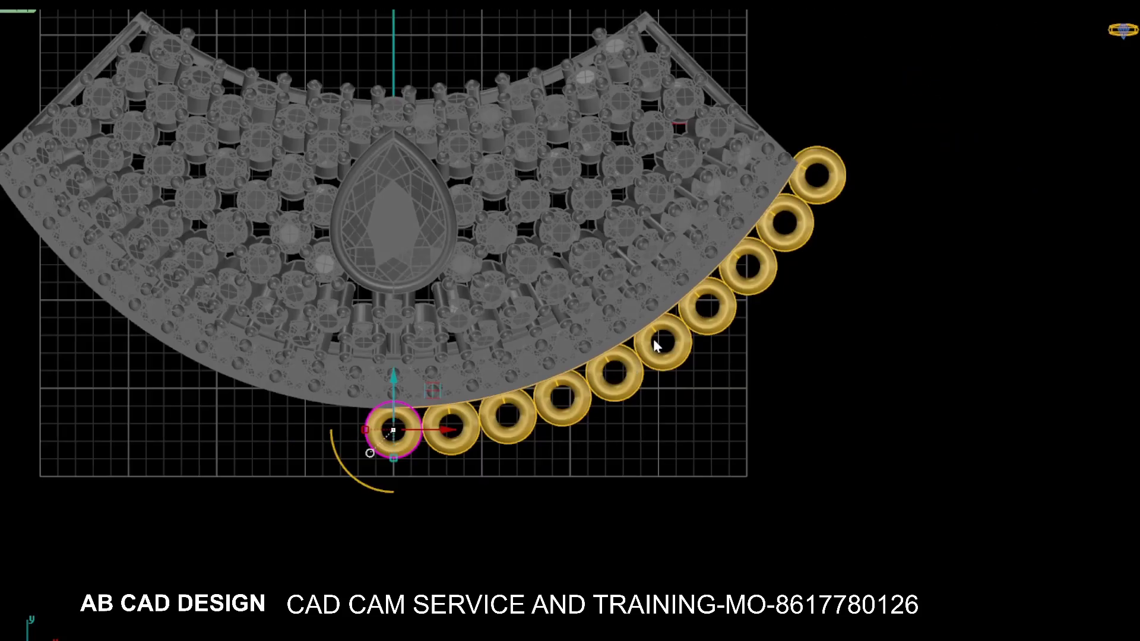
mouse_move(657, 339)
right_mouse_down()
mouse_move(635, 371)
mouse_move(650, 363)
mouse_move(552, 420)
right_mouse_up()
key("ctrl+z")
key("ctrl+z")
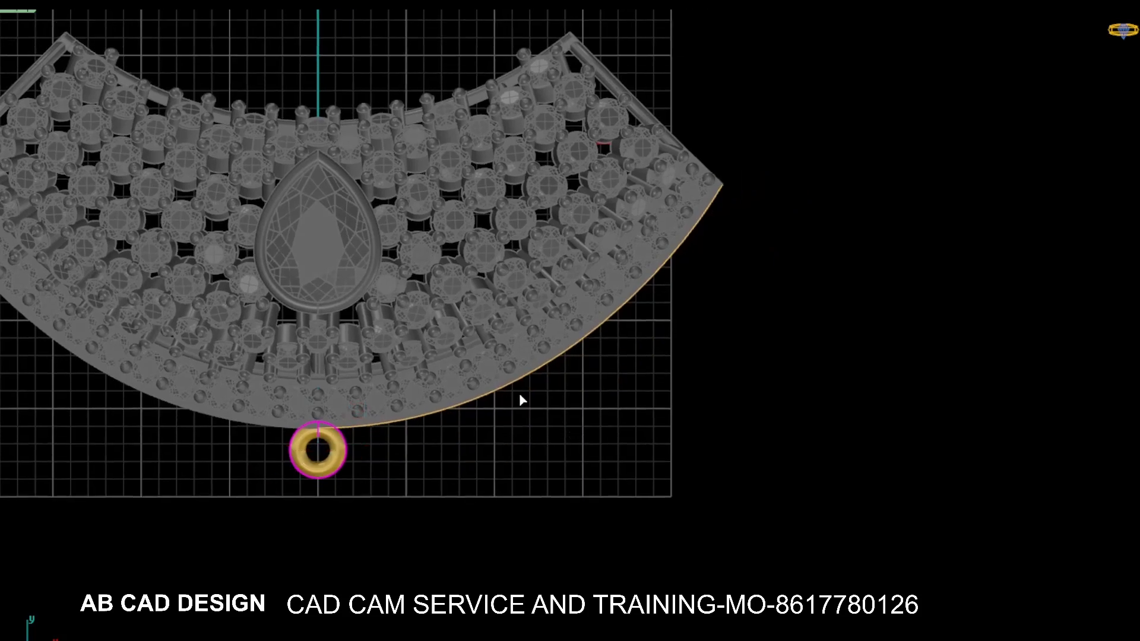
left_click(522, 383)
left_click(939, 198)
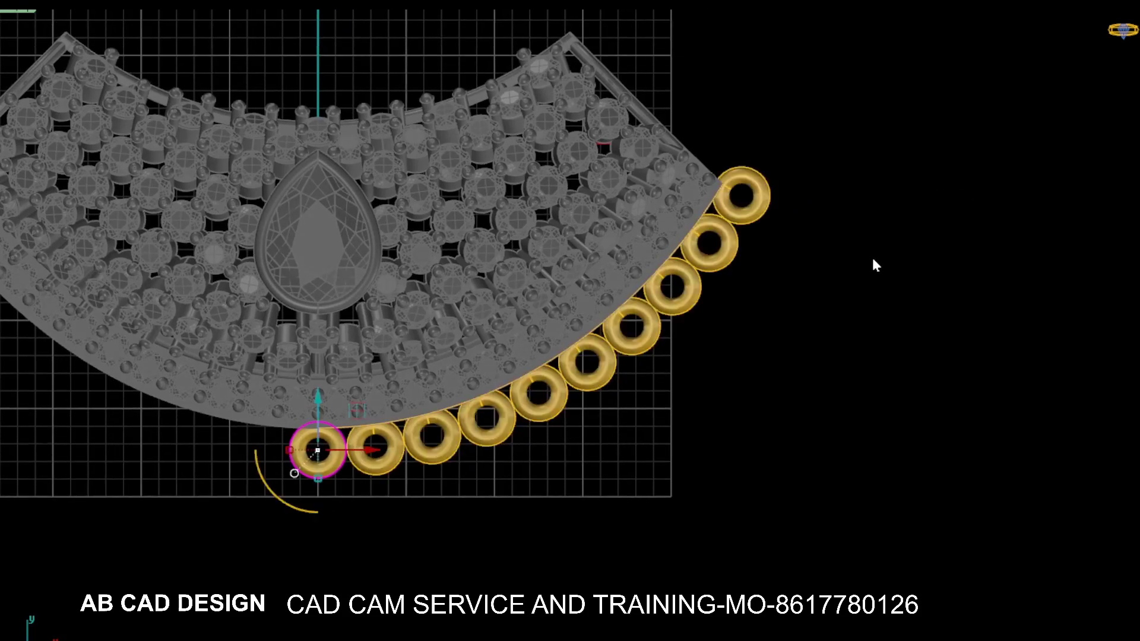
key("ctrl+z")
left_click(574, 354)
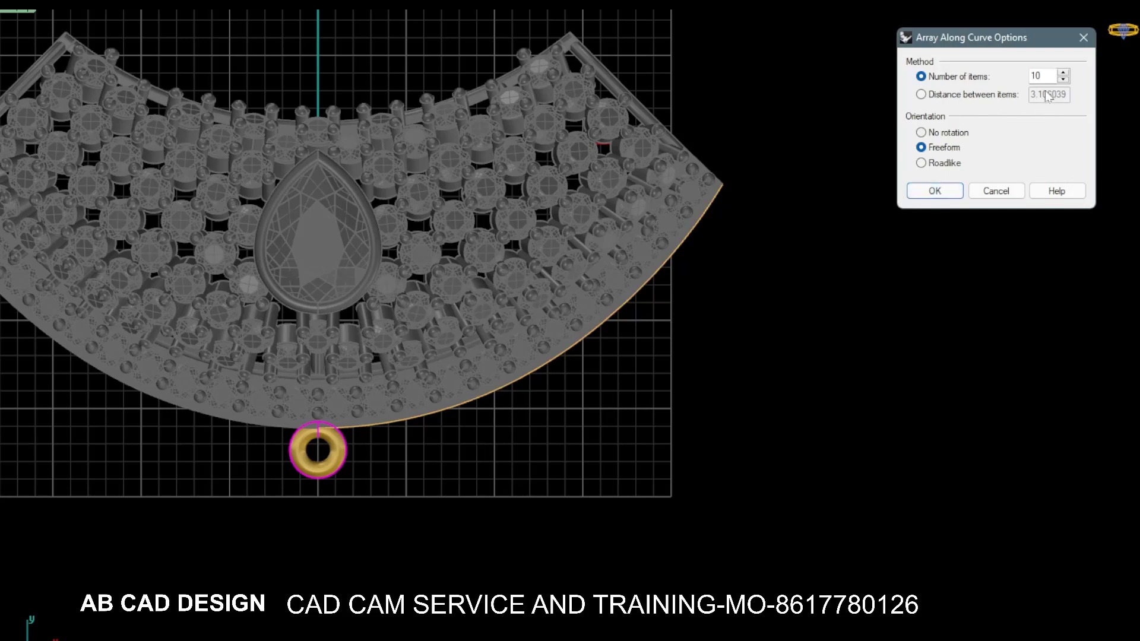
left_click(935, 191)
right_click_drag(670, 332, 689, 324)
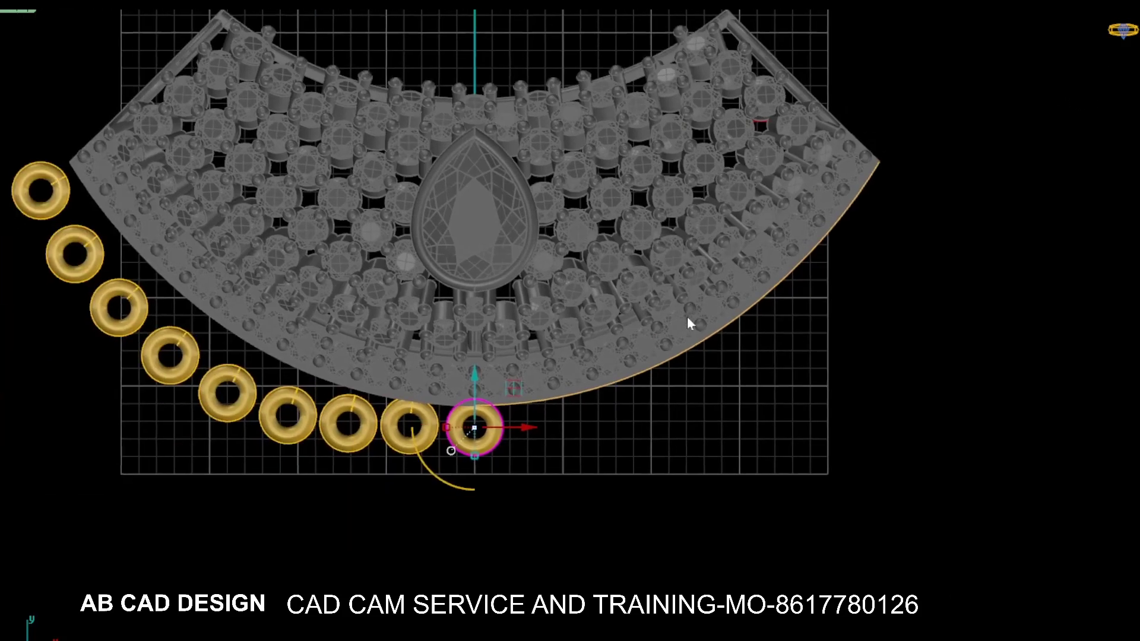
key("ctrl+z")
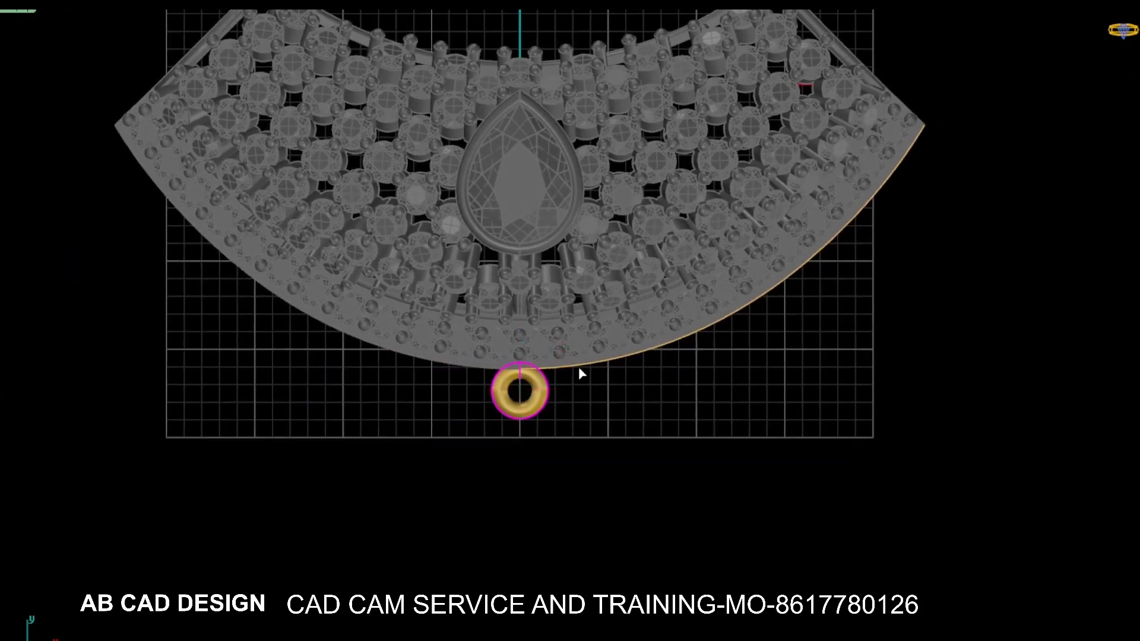
left_click(578, 366)
key("Return")
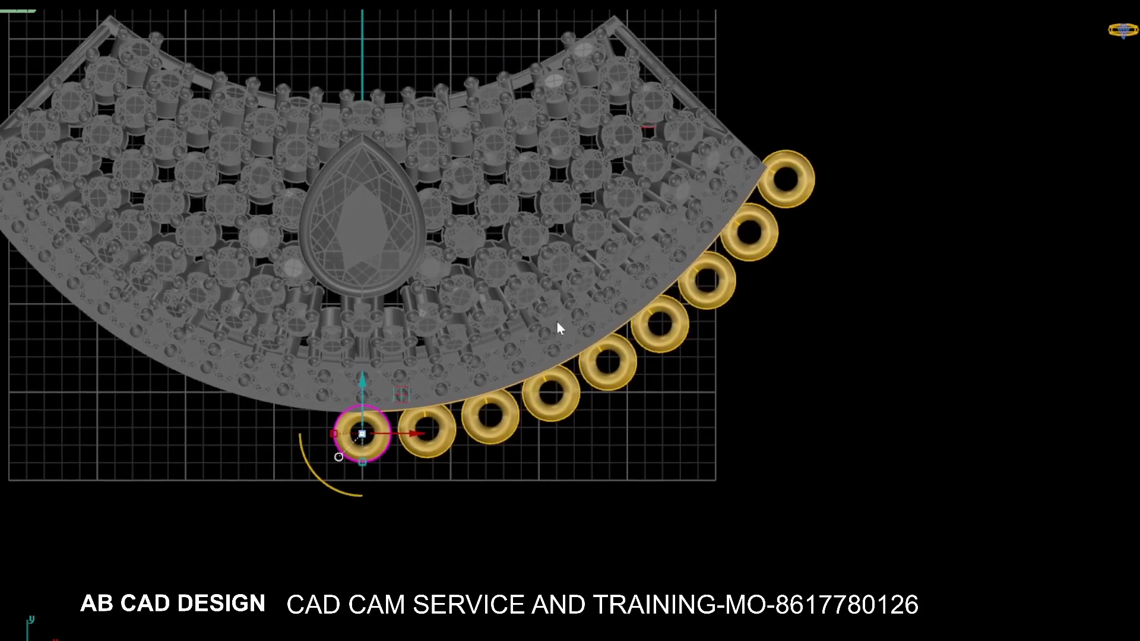
key("ctrl+z")
Array the bail as 11 items along the lower edge curve and clear the selection.
right_click_drag(478, 425, 495, 391)
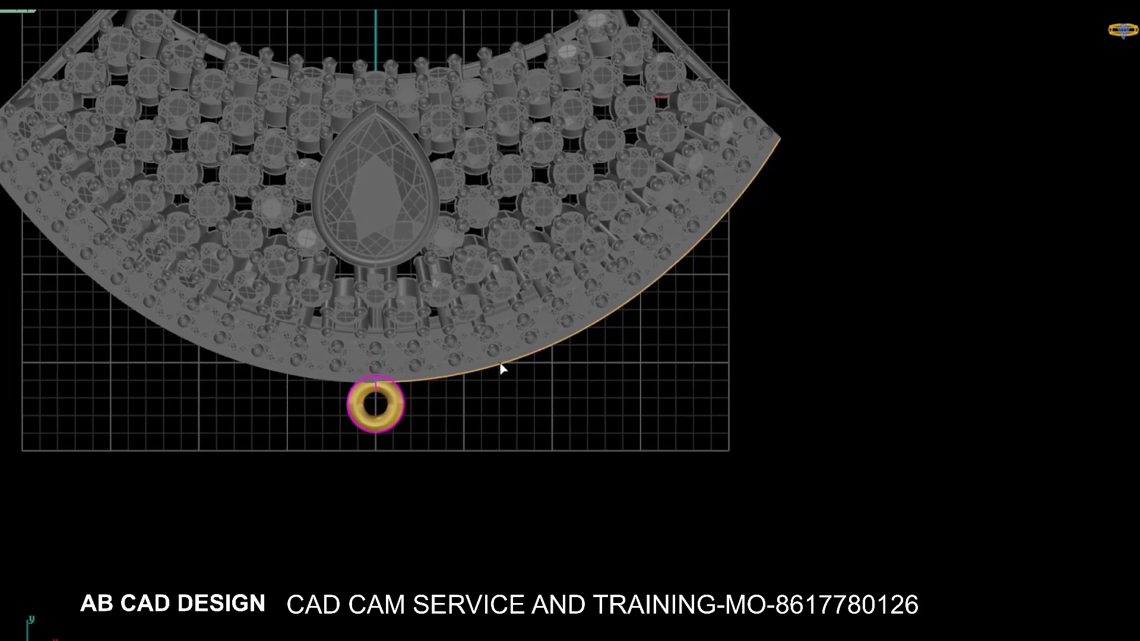
left_click(501, 369)
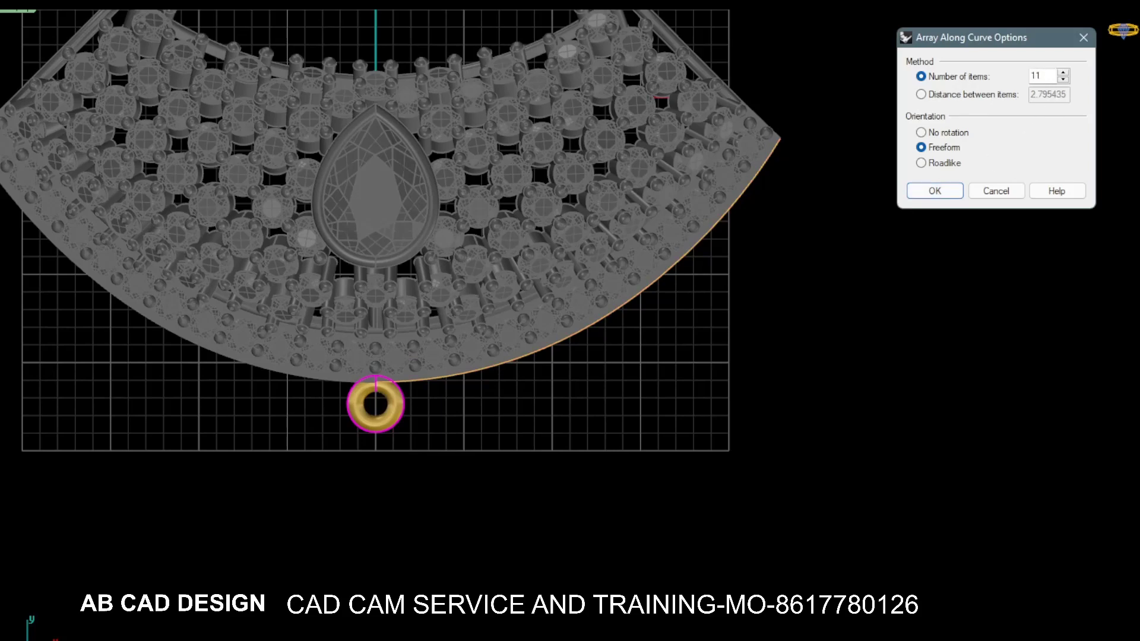
key("Return")
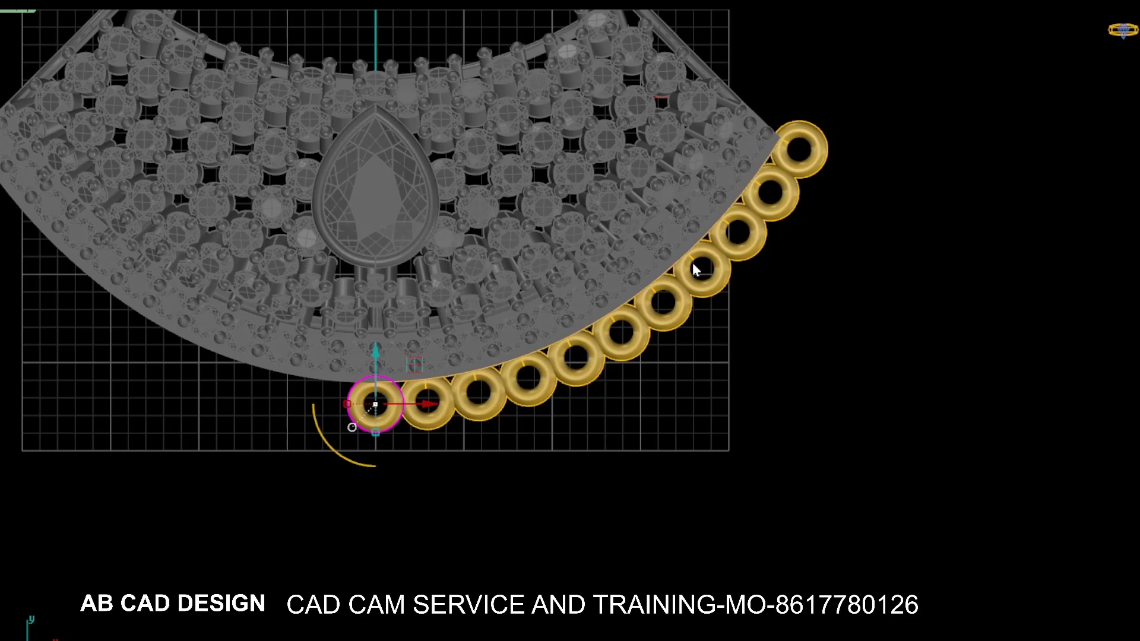
scroll(746, 237, "up", 4)
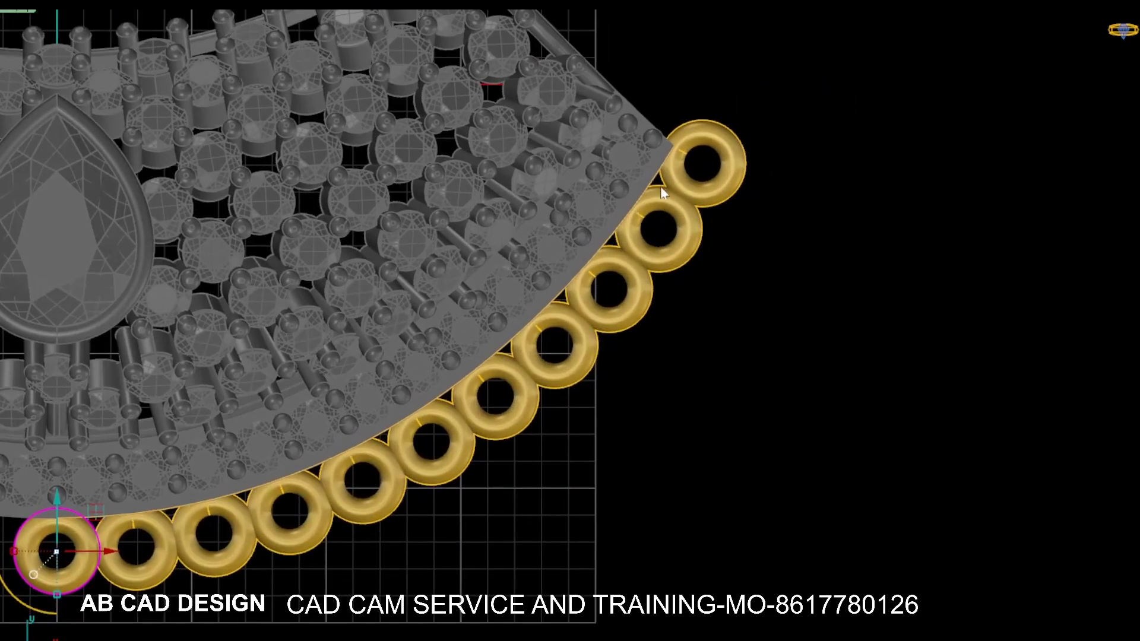
scroll(614, 227, "down", 8)
key("Escape")
scroll(573, 267, "up", 4)
scroll(638, 270, "down", 2)
Re-space the gold rings evenly along the lower edge curve and check the whole chain.
right_click_drag(672, 261, 648, 302)
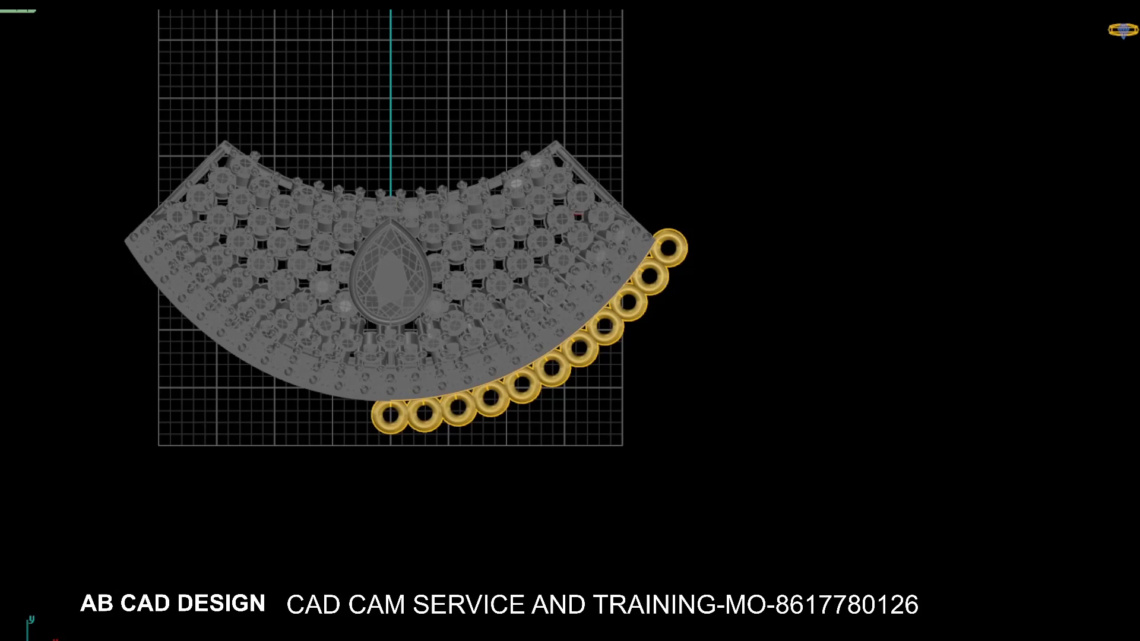
right_click_drag(695, 277, 703, 303)
scroll(629, 262, "up", 4)
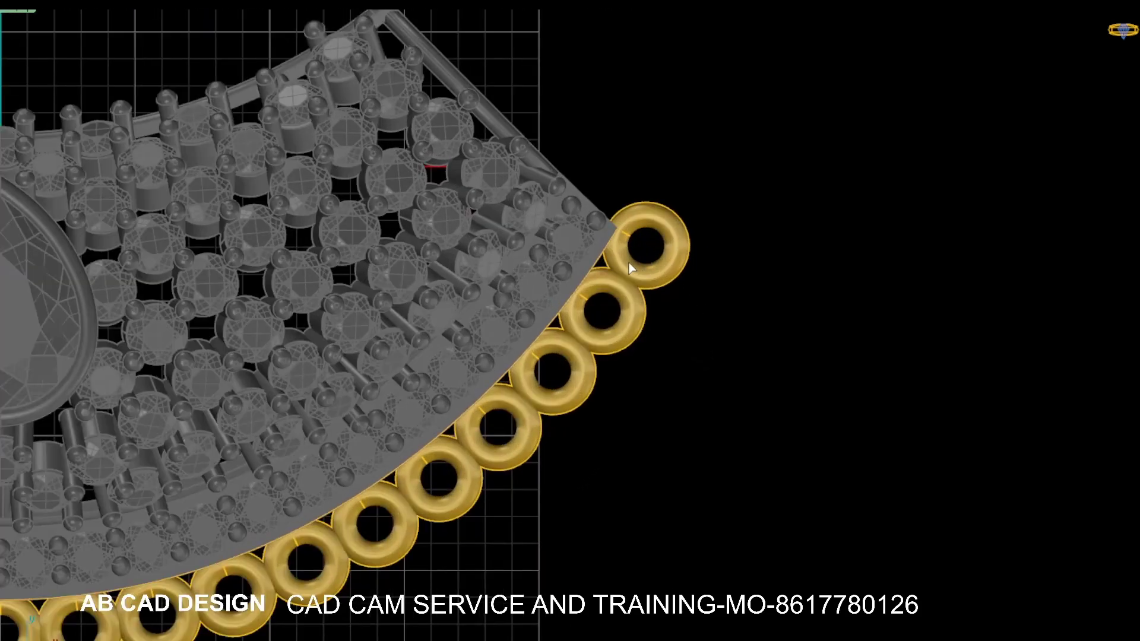
scroll(617, 264, "up", 2)
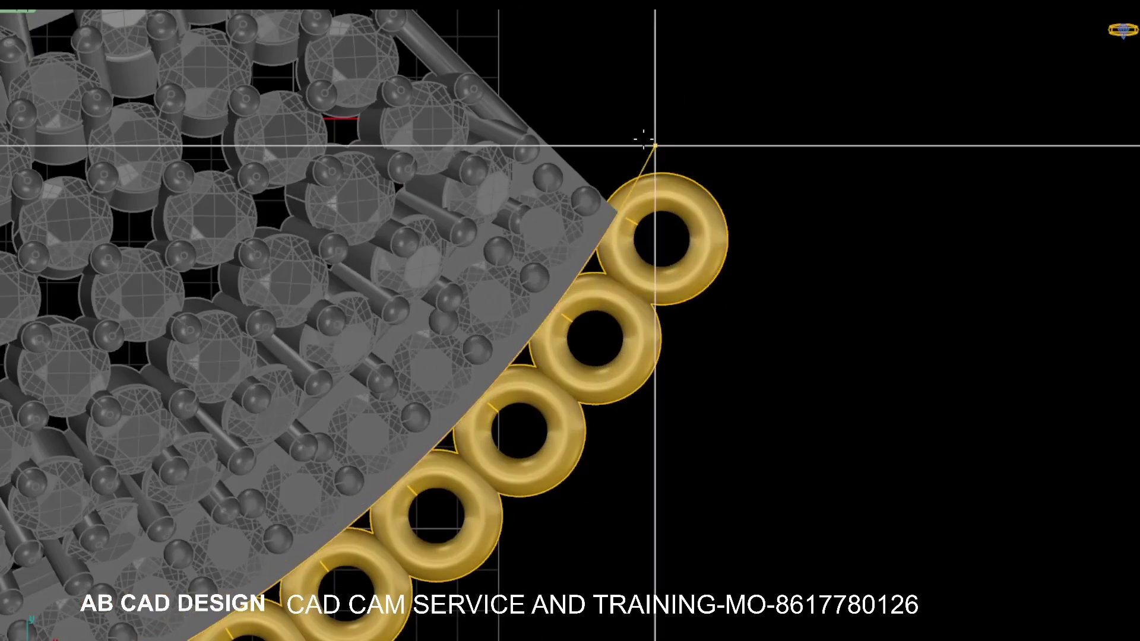
scroll(649, 143, "down", 3)
left_click(683, 182)
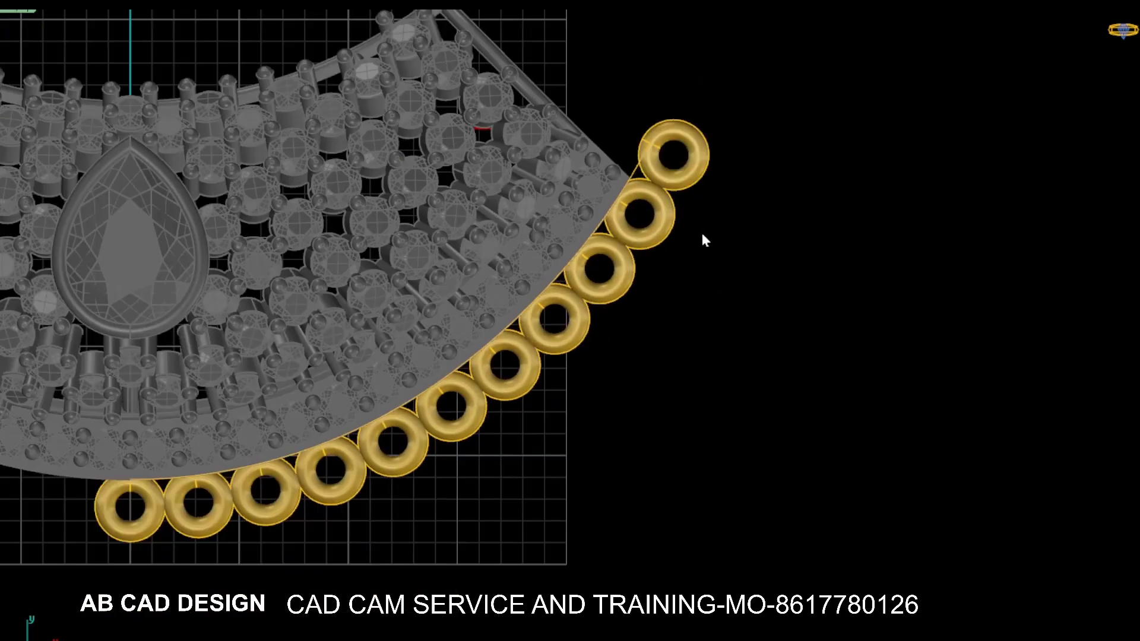
scroll(694, 248, "down", 2)
right_click_drag(693, 300, 731, 276)
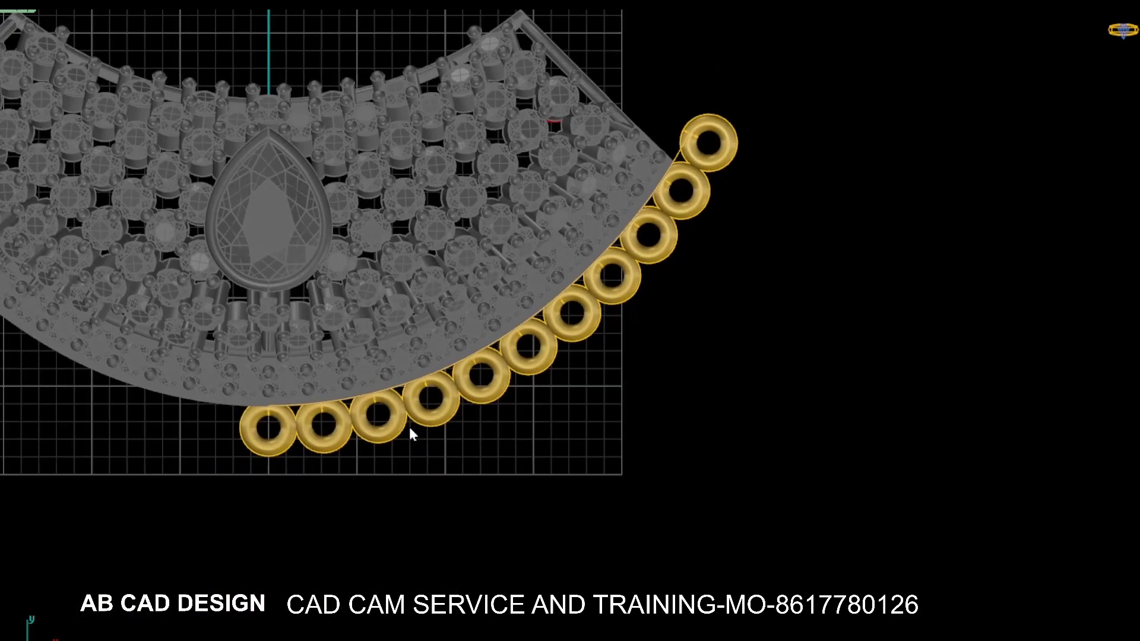
scroll(419, 419, "up", 3)
scroll(426, 398, "down", 4)
scroll(591, 392, "up", 1)
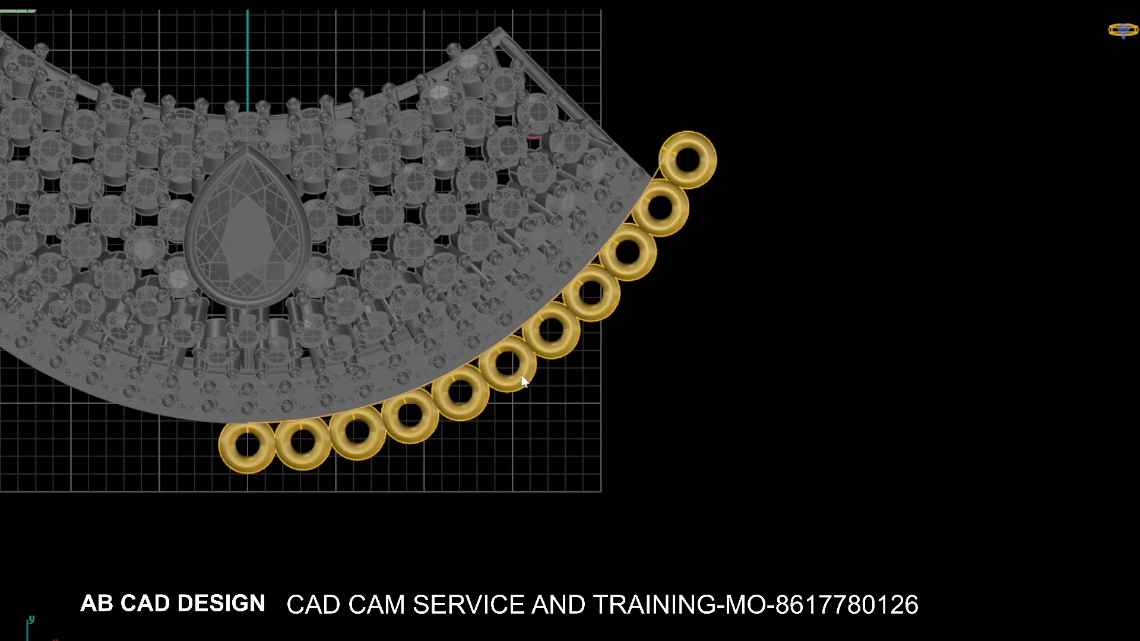
scroll(523, 381, "down", 1)
scroll(411, 442, "up", 1)
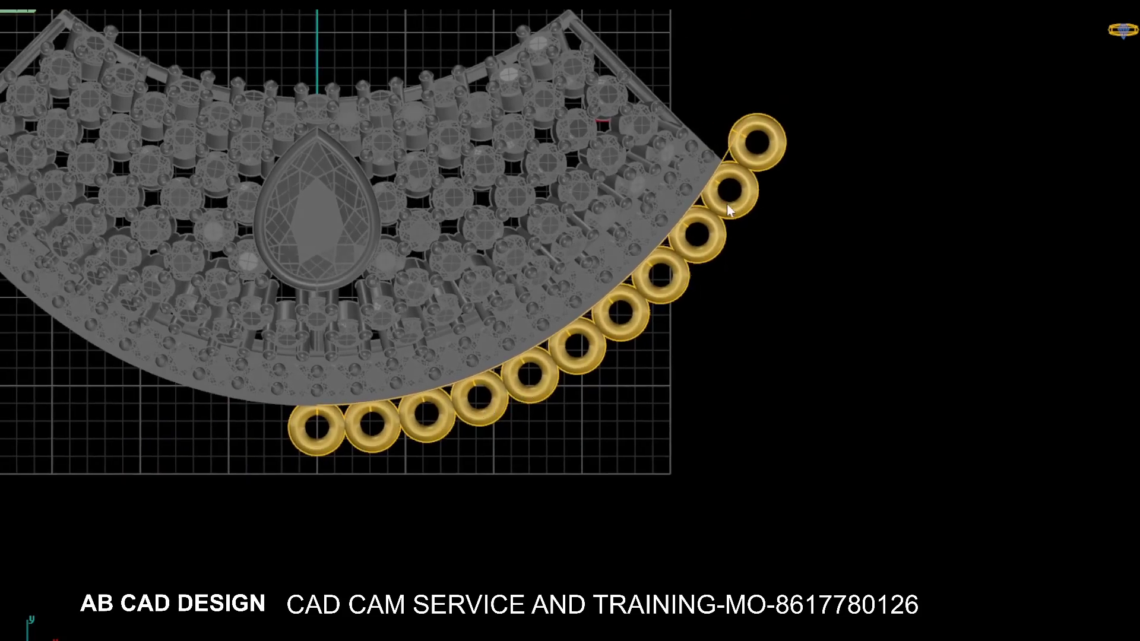
scroll(731, 211, "down", 1)
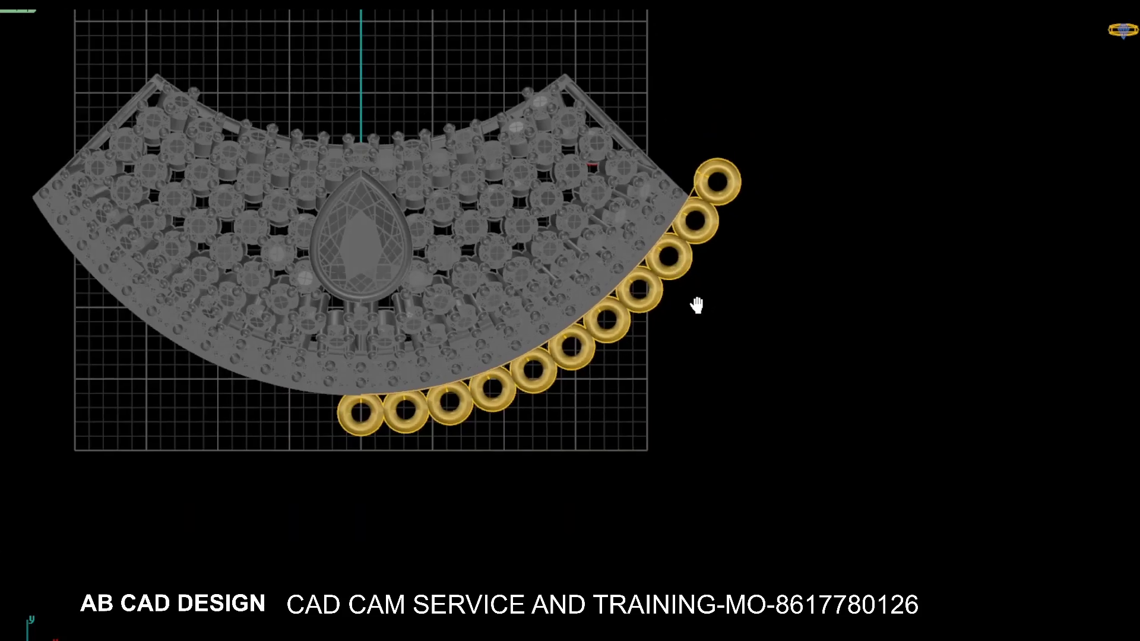
right_click_drag(694, 305, 663, 331)
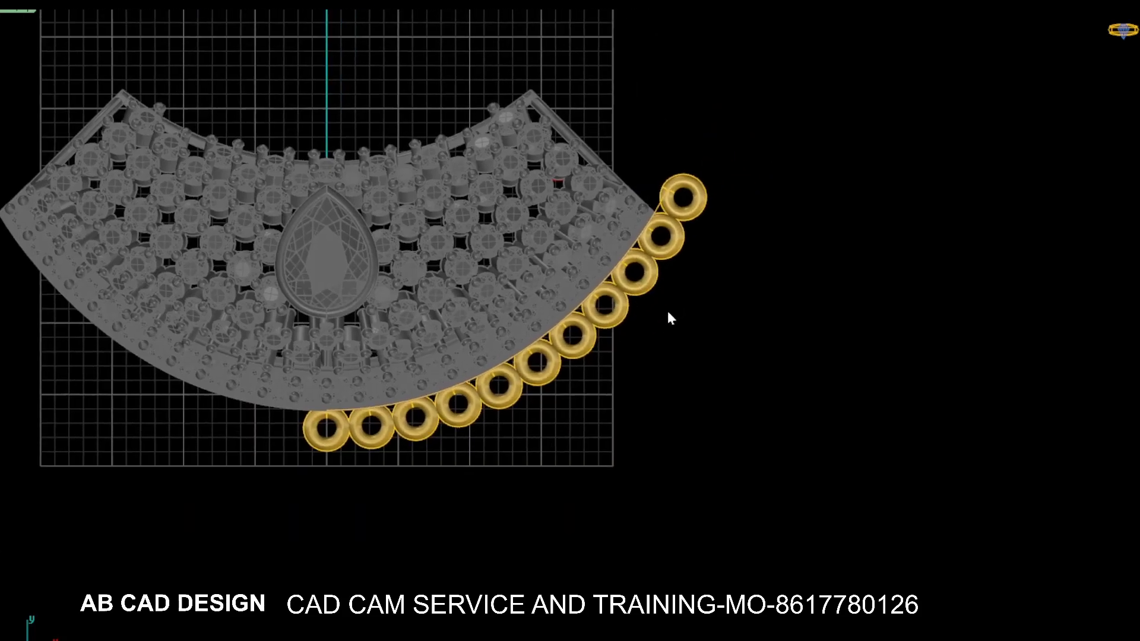
scroll(667, 311, "down", 3)
scroll(612, 345, "up", 4)
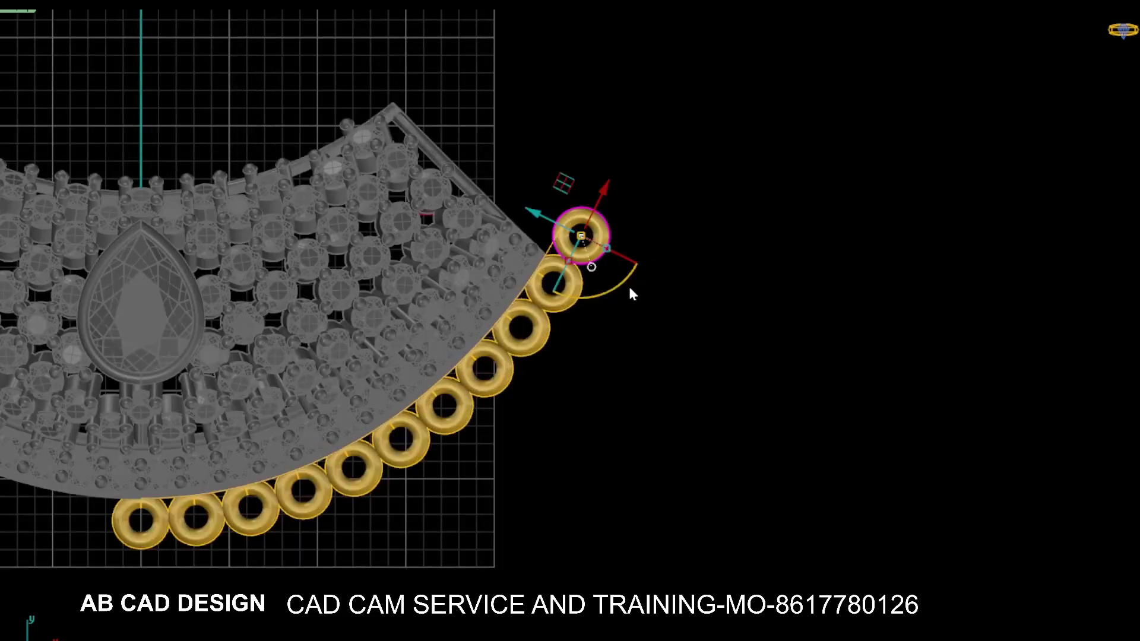
Select the gold rings and delete the extras, then undo the deletion.
key("Escape")
scroll(594, 312, "down", 3)
scroll(519, 331, "up", 2)
scroll(560, 330, "down", 2)
scroll(636, 376, "up", 1)
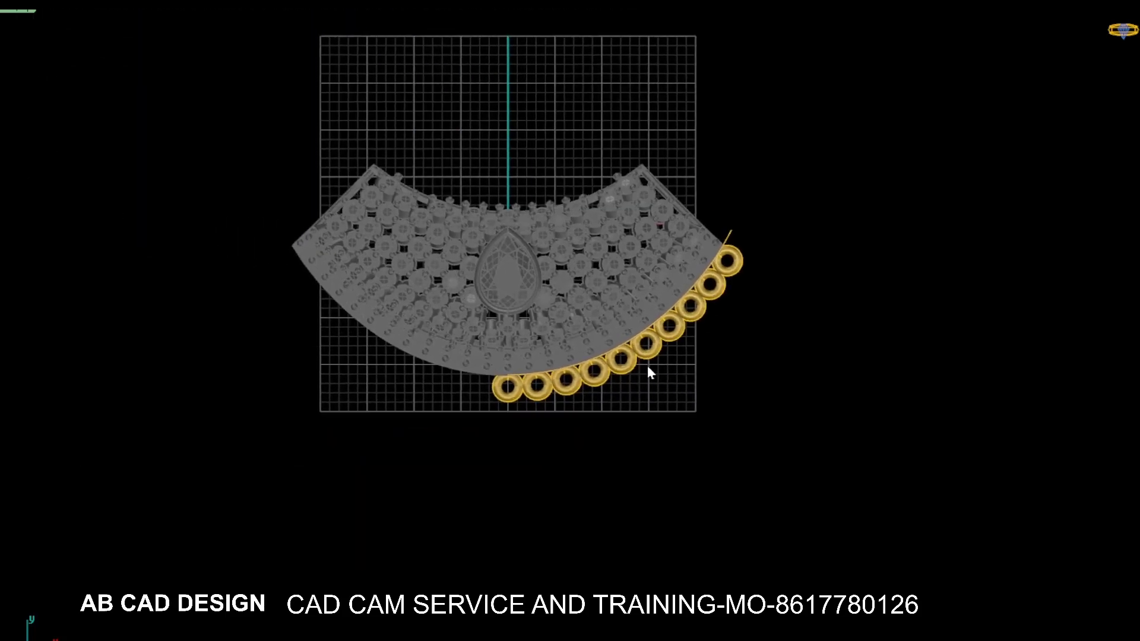
left_click(647, 365)
scroll(617, 356, "down", 2)
scroll(519, 377, "up", 3)
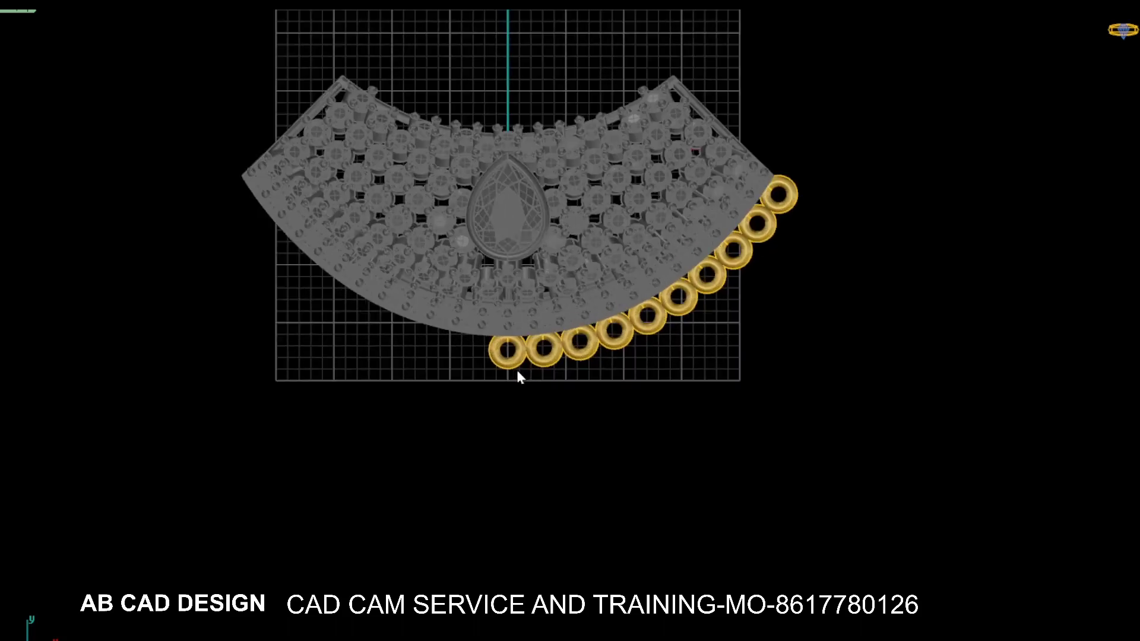
scroll(550, 386, "down", 1)
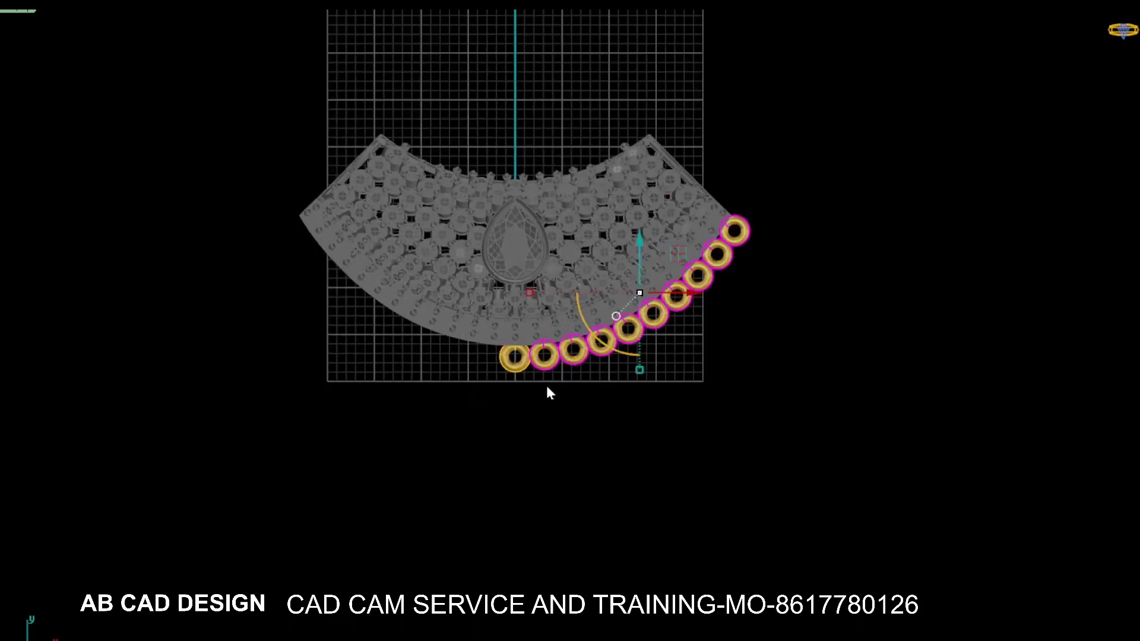
scroll(540, 457, "down", 1)
key("Delete")
key("ctrl+z")
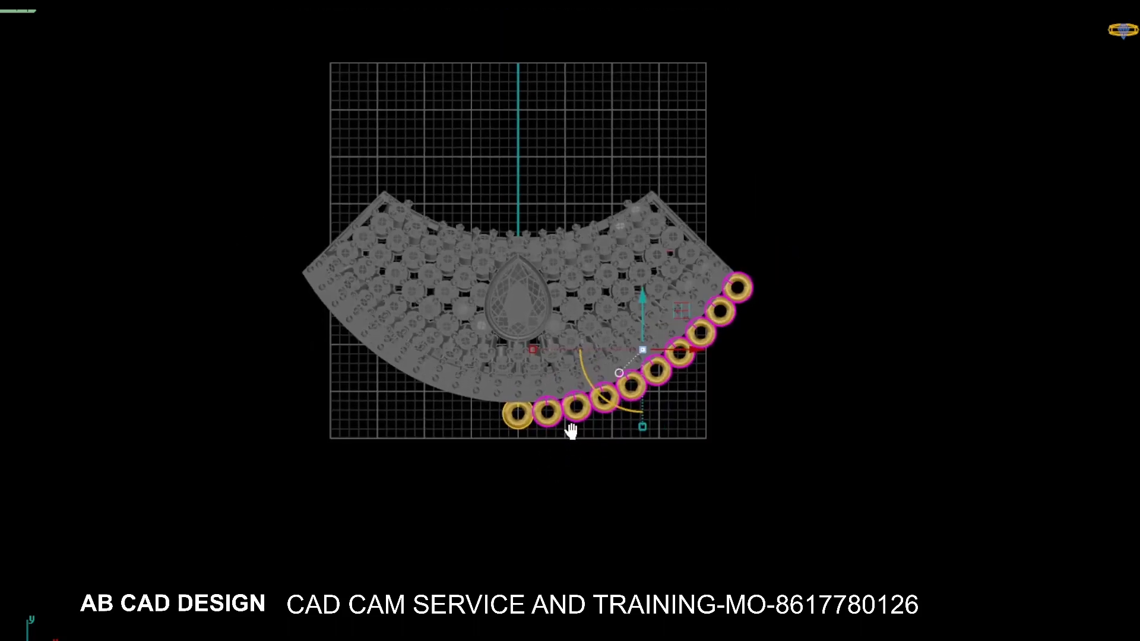
Mirror the ring chain onto the pendant's left side.
mouse_move(570, 453)
right_mouse_down()
mouse_move(531, 455)
mouse_move(516, 440)
mouse_move(501, 448)
mouse_move(496, 415)
mouse_move(427, 314)
mouse_move(435, 286)
mouse_move(575, 437)
right_mouse_up()
key("ctrl+a")
left_click(509, 445)
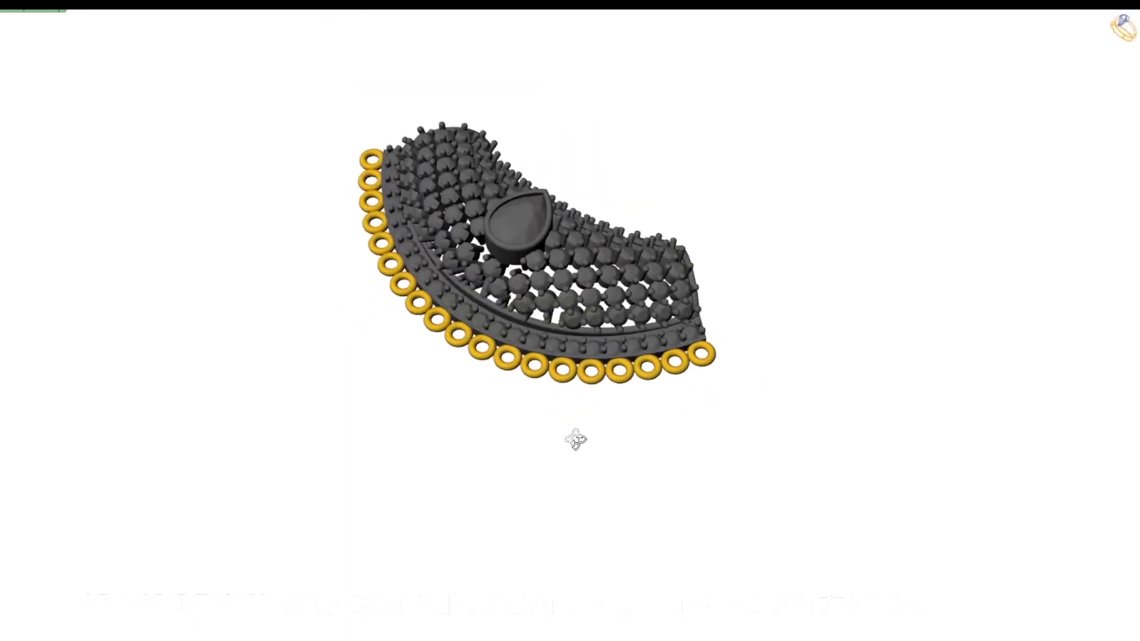
Zoom and orbit the pendant to an oblique side view to inspect the ring chain.
scroll(509, 443, "down", 3)
scroll(596, 447, "up", 5)
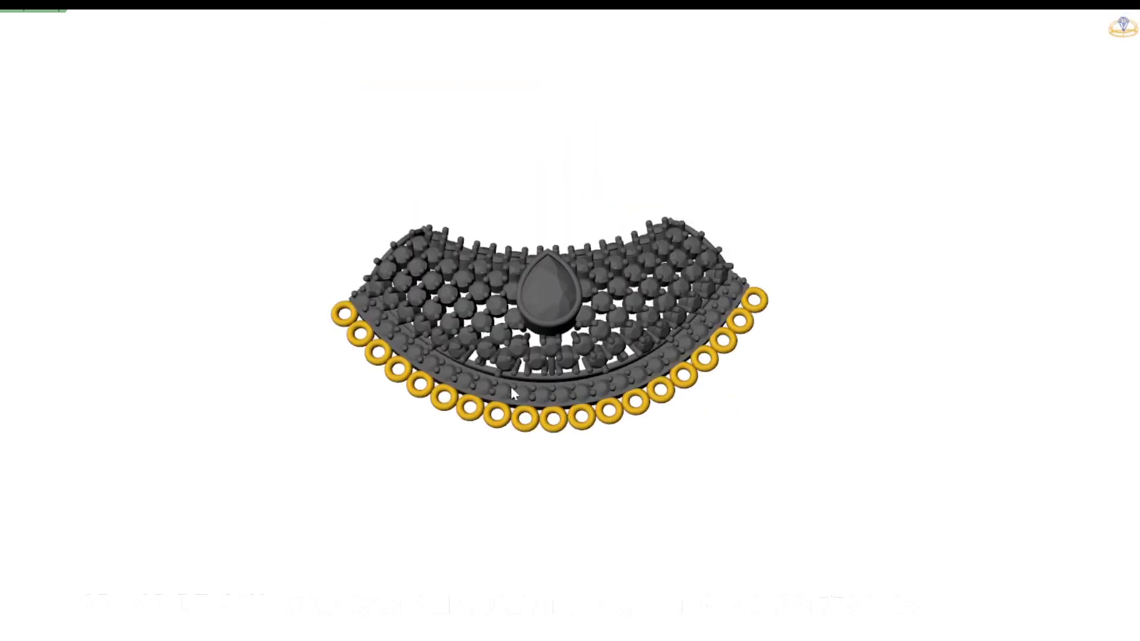
scroll(540, 433, "down", 3)
scroll(493, 456, "up", 4)
mouse_move(494, 456)
right_mouse_down()
mouse_move(563, 445)
mouse_move(614, 387)
mouse_move(451, 368)
mouse_move(517, 511)
mouse_move(552, 409)
mouse_move(580, 471)
mouse_move(333, 323)
mouse_move(516, 400)
mouse_move(336, 392)
mouse_move(552, 374)
mouse_move(514, 422)
mouse_move(461, 388)
mouse_move(659, 420)
mouse_move(598, 471)
mouse_move(576, 401)
mouse_move(657, 408)
mouse_move(613, 458)
mouse_move(509, 388)
mouse_move(726, 305)
right_mouse_up()
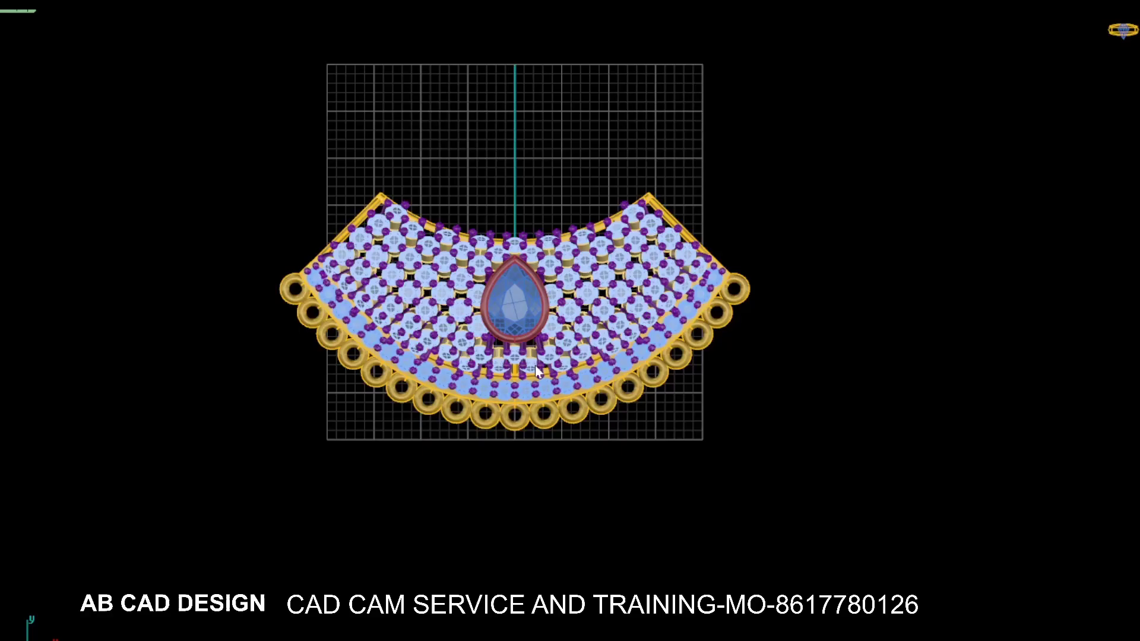
Select the entire pendant, lock it with Ctrl+L, and reframe the Top view.
scroll(536, 372, "down", 3)
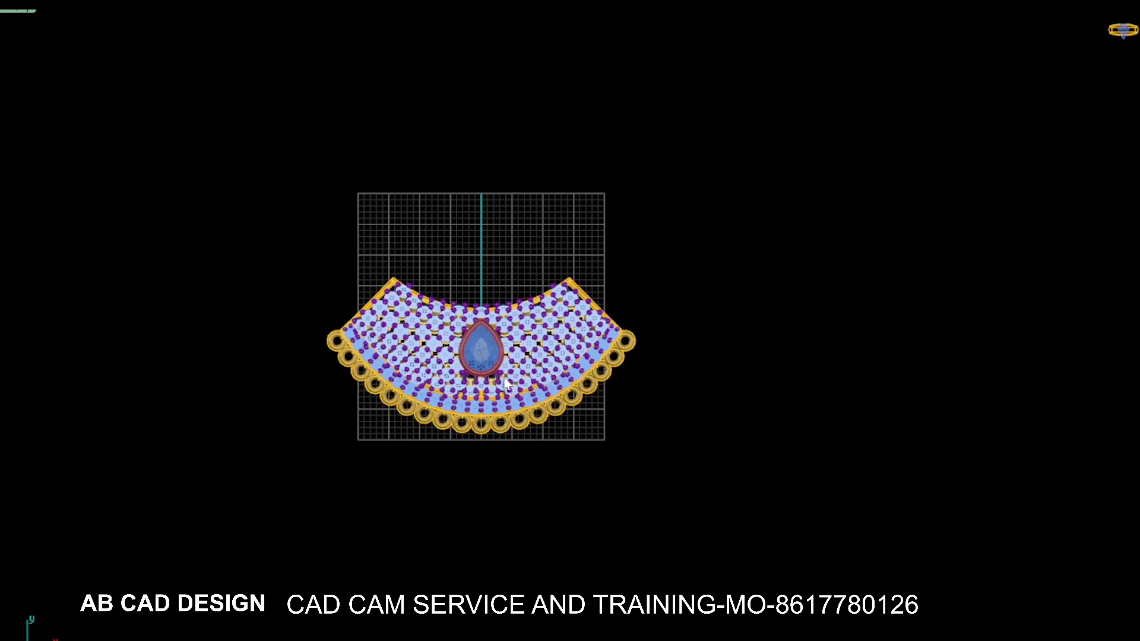
left_click(500, 387)
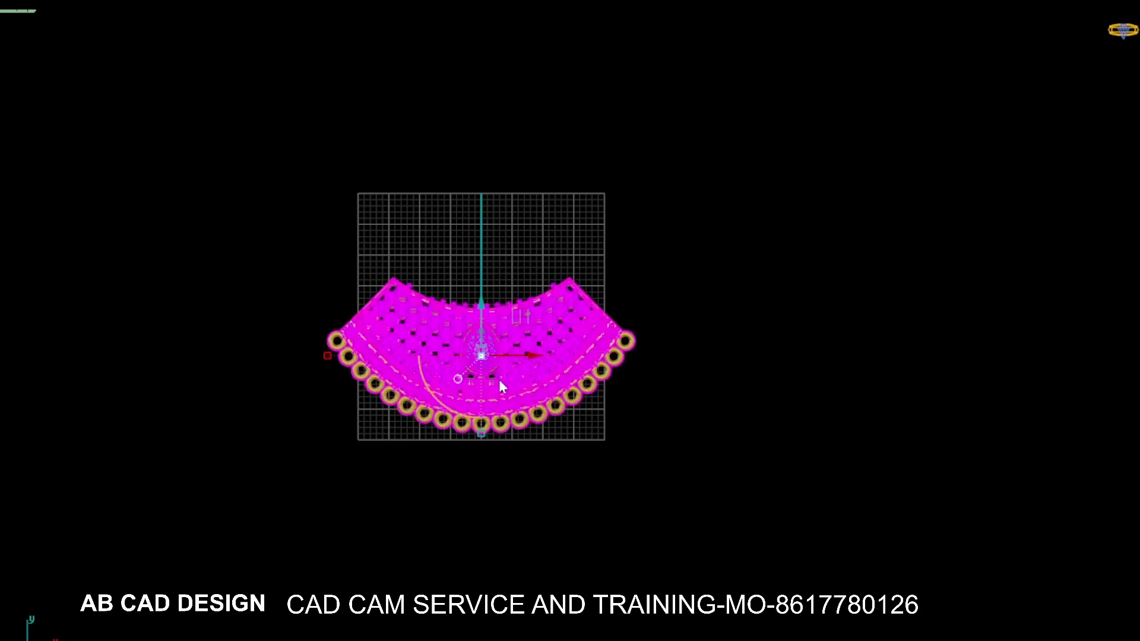
key("ctrl+l")
right_click_drag(479, 389, 420, 405)
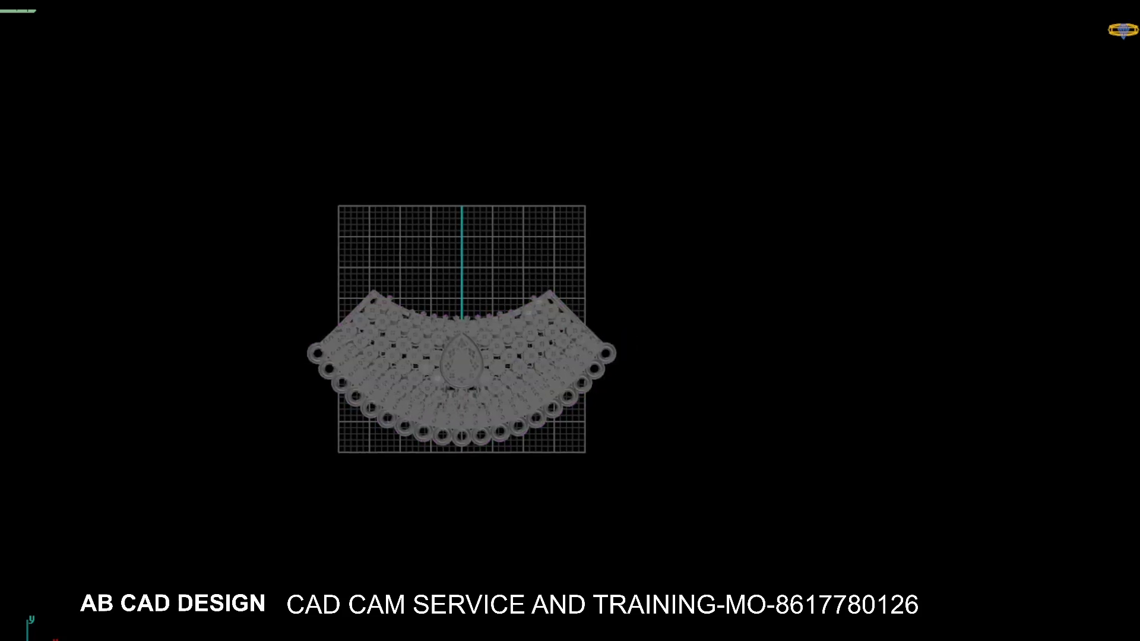
scroll(390, 403, "up", 4)
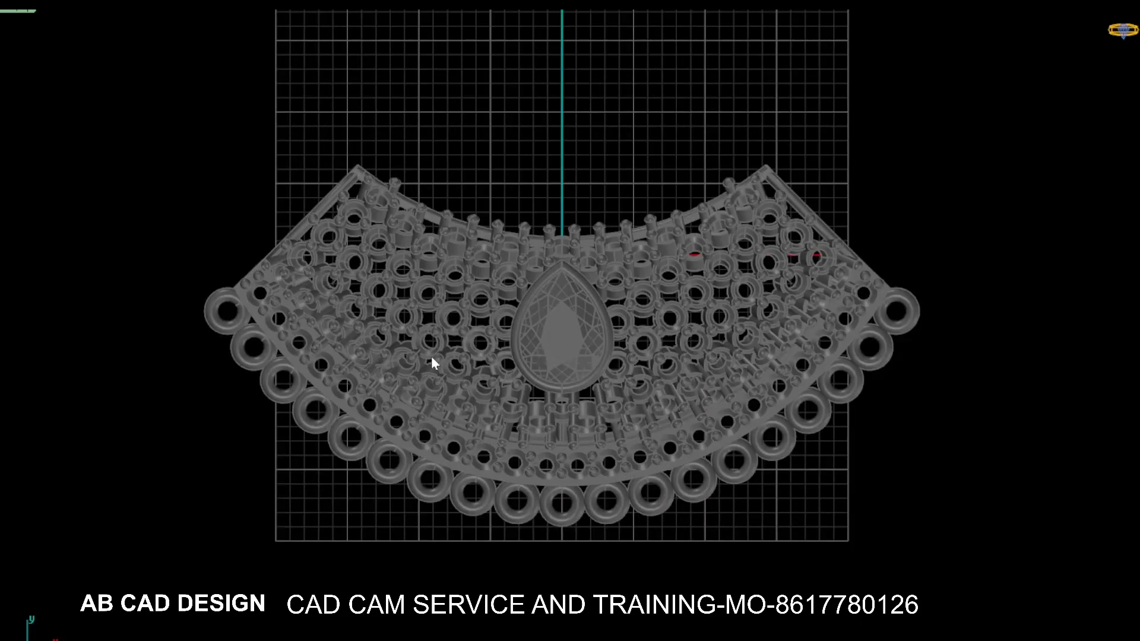
Switch the viewport to Ghosted display mode.
scroll(504, 381, "down", 3)
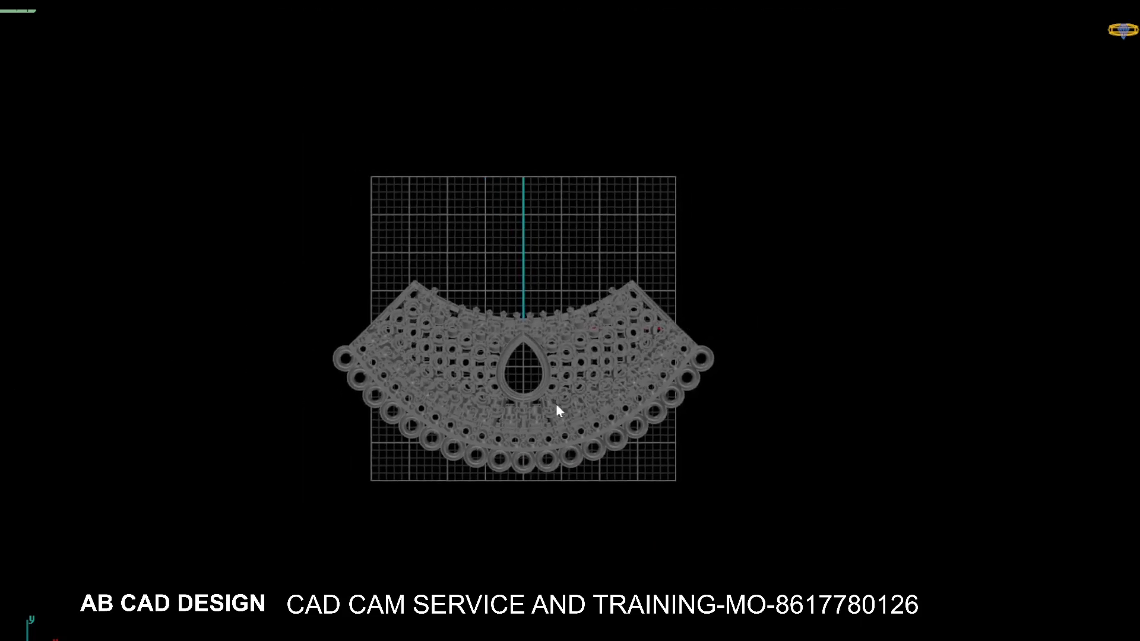
key("ctrl+alt+g")
scroll(561, 387, "up", 4)
scroll(511, 359, "down", 3)
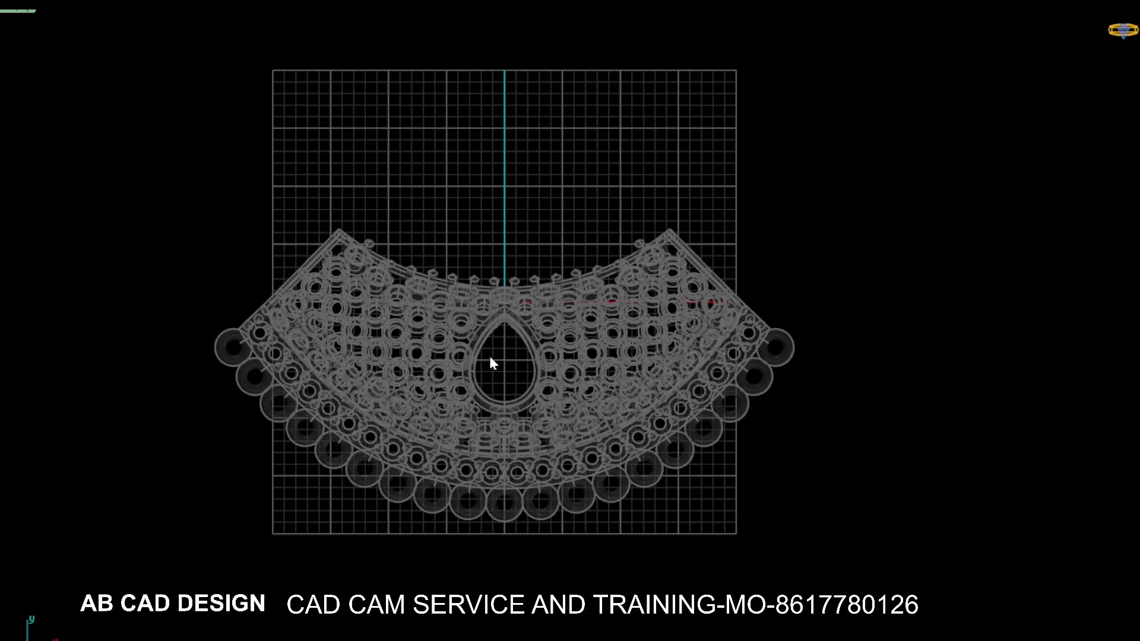
scroll(490, 356, "down", 2)
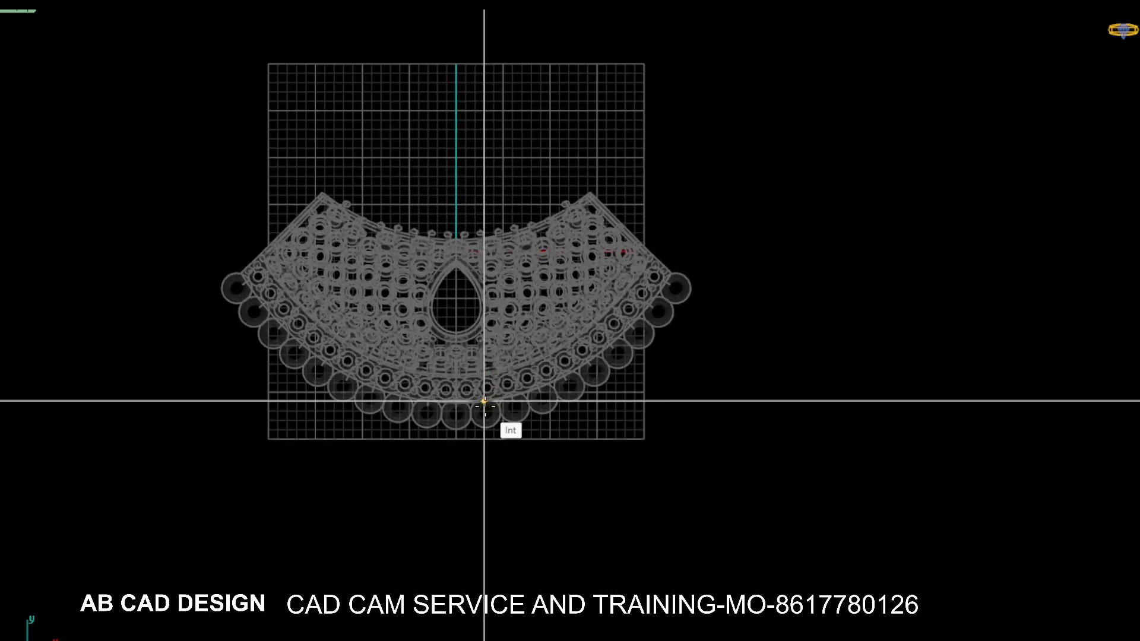
Draw a vertical line from the origin (0) straight up through the pear stone's centre.
type("0")
key("Return")
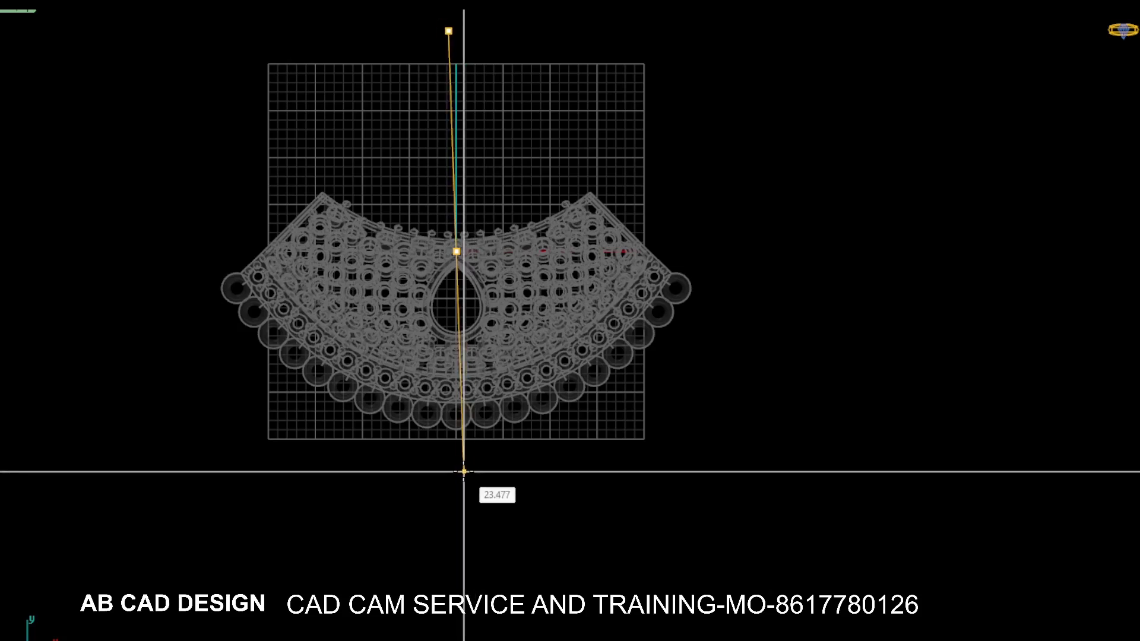
left_click(458, 469)
key("Return")
scroll(451, 333, "down", 2)
scroll(475, 278, "down", 2)
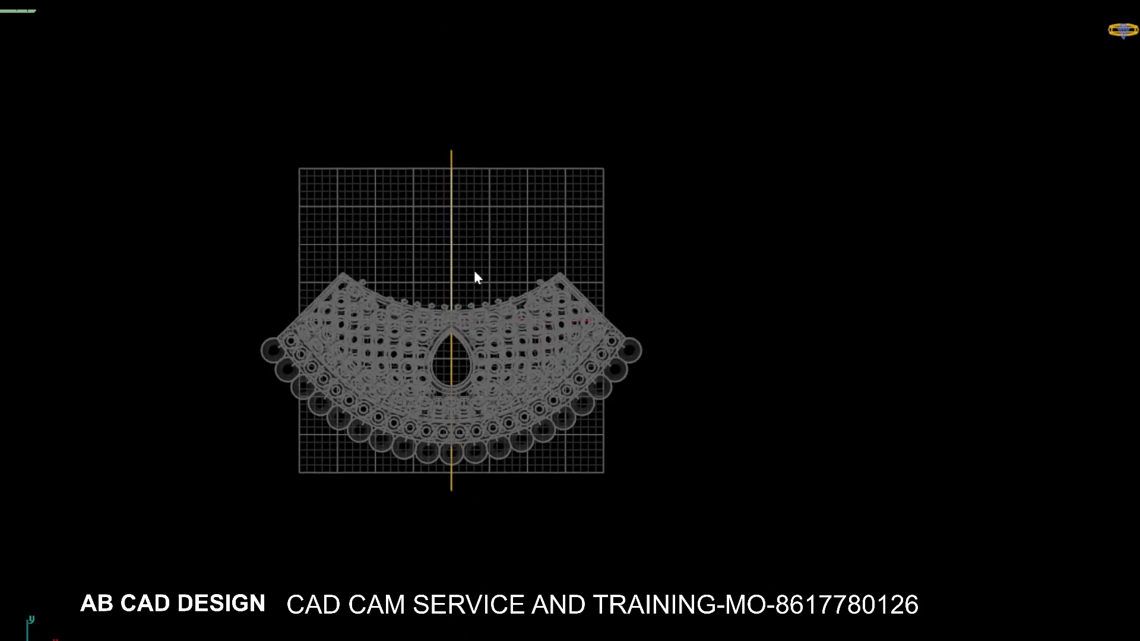
scroll(479, 255, "up", 2)
scroll(466, 297, "up", 1)
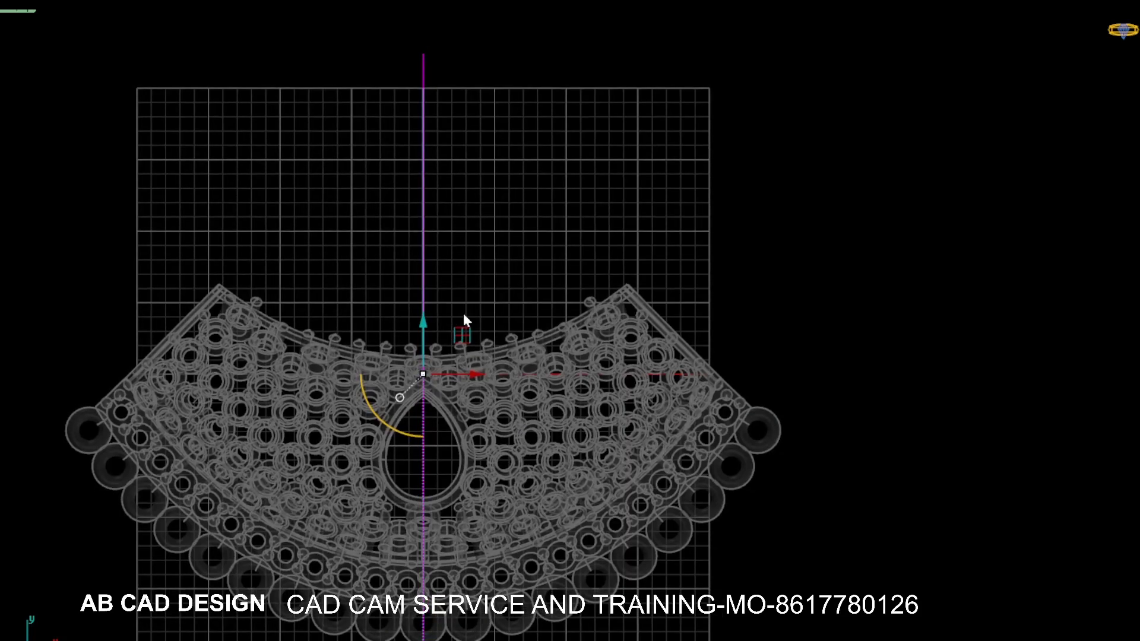
key("Escape")
scroll(439, 280, "down", 2)
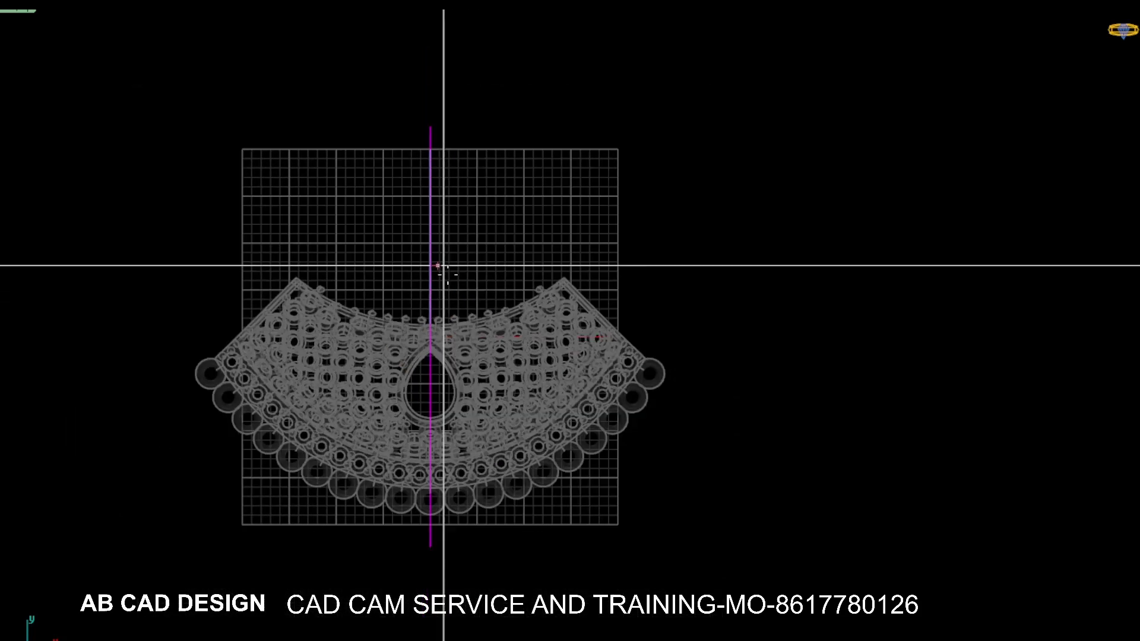
scroll(457, 276, "up", 2)
Offset the centreline to both sides to create two rails across the pear opening.
middle_click_drag(457, 275, 464, 265)
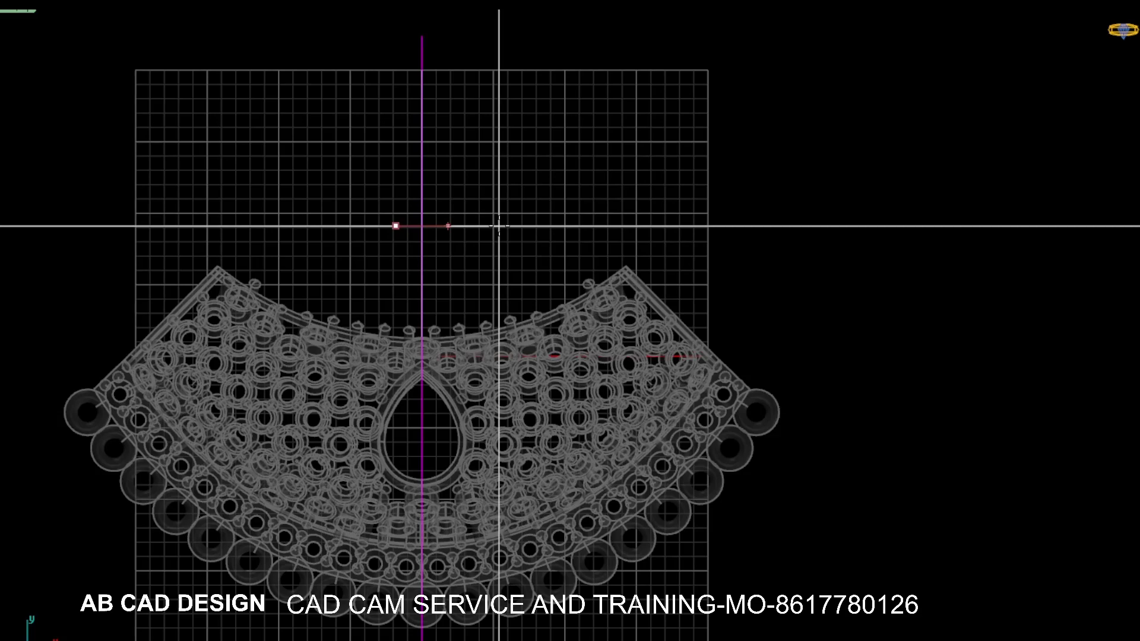
left_click(499, 226)
scroll(404, 270, "up", 3)
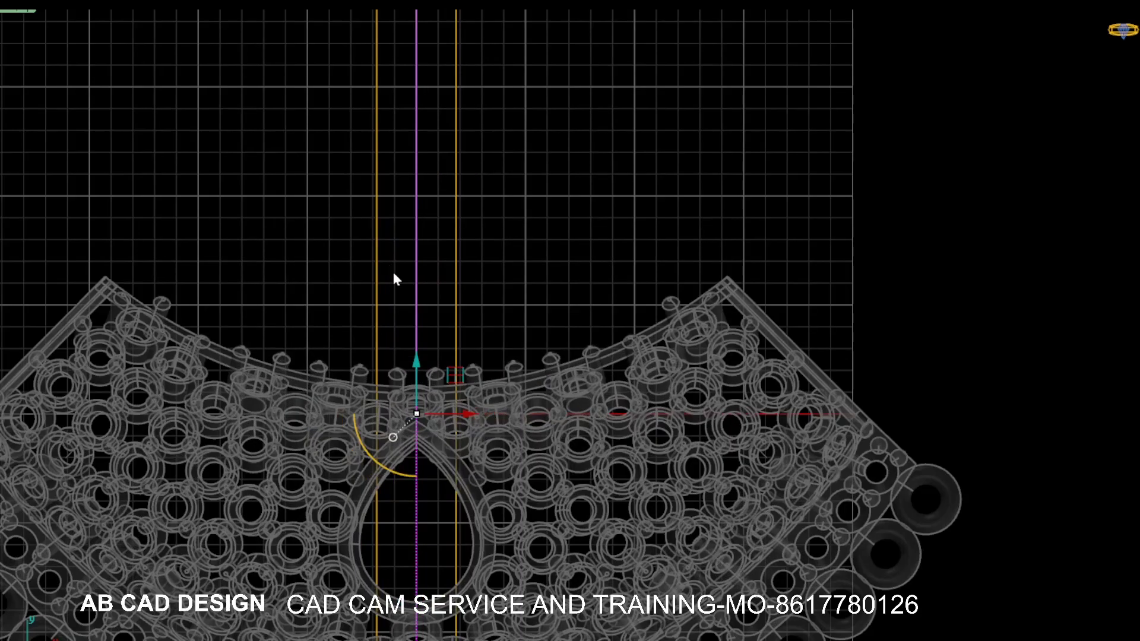
left_click(376, 267)
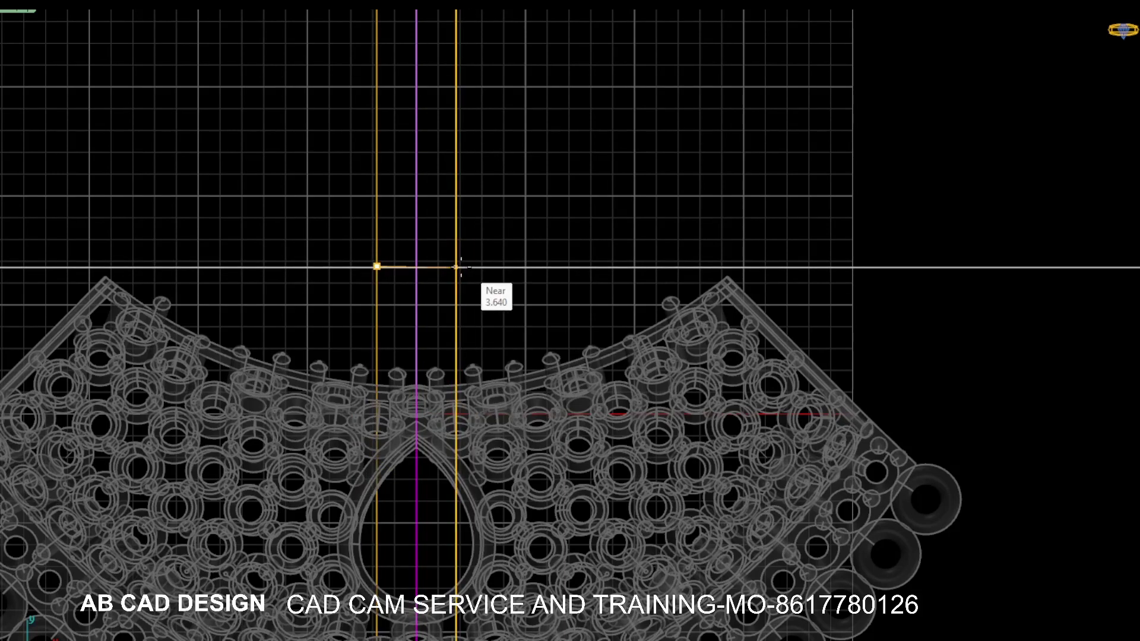
scroll(408, 276, "down", 3)
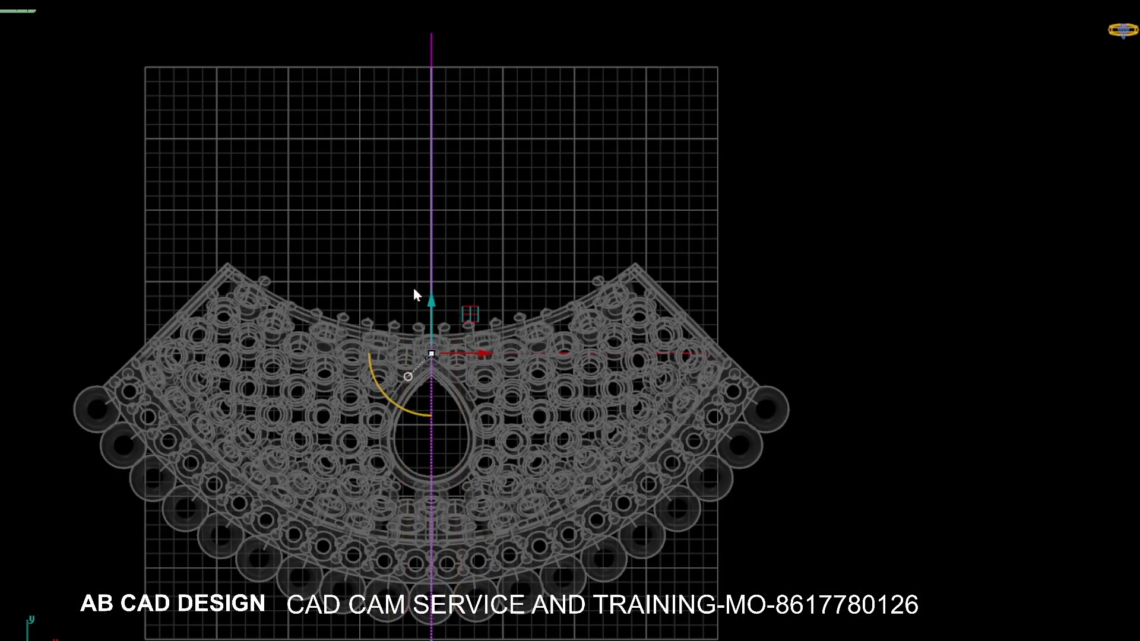
scroll(420, 280, "down", 2)
key("Escape")
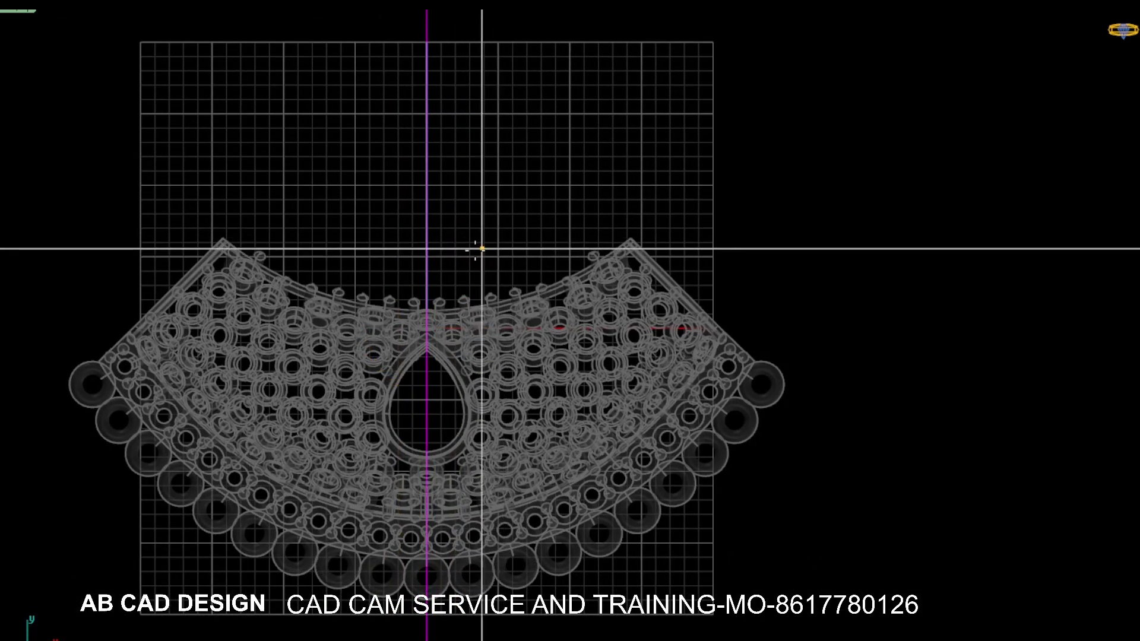
scroll(476, 252, "up", 2)
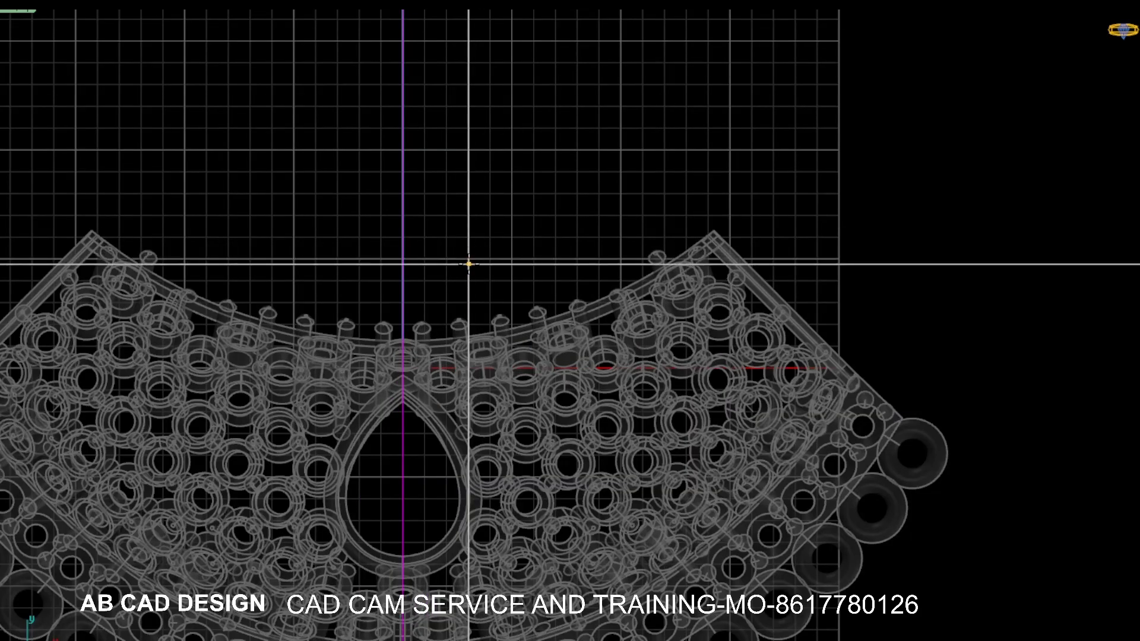
key("Escape")
scroll(450, 272, "down", 1)
scroll(476, 256, "down", 2)
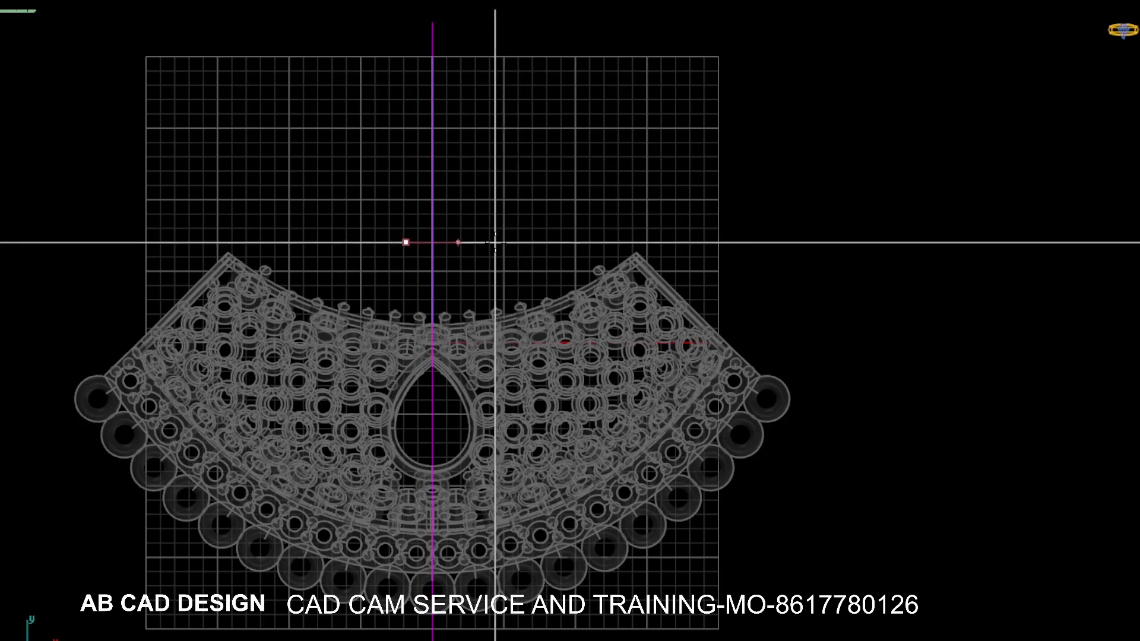
scroll(483, 223, "up", 1)
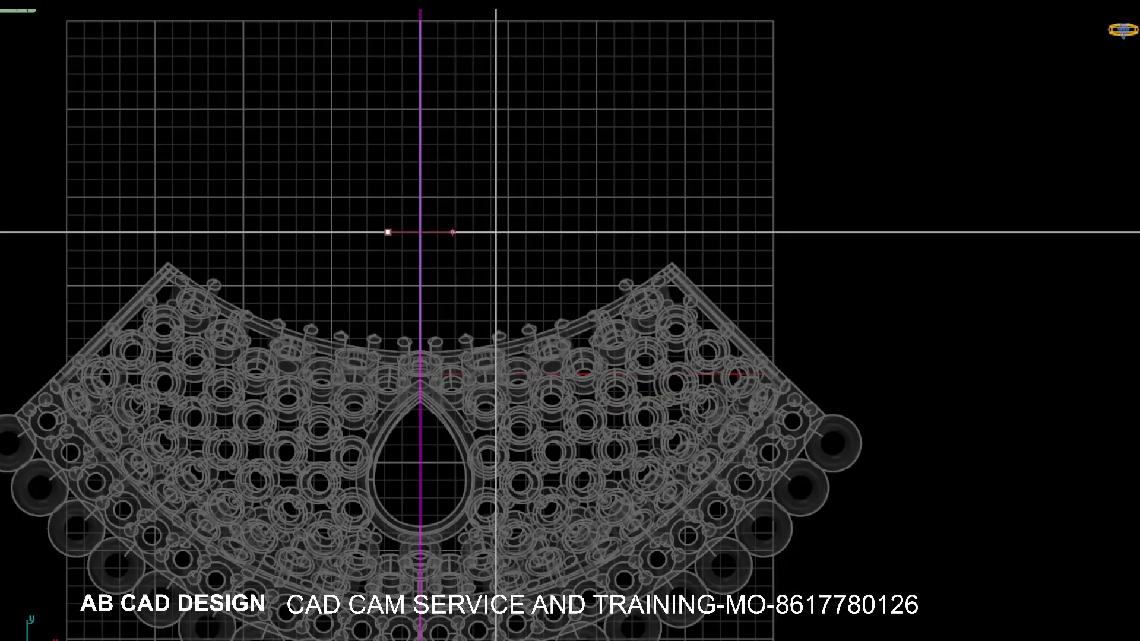
scroll(496, 233, "down", 2)
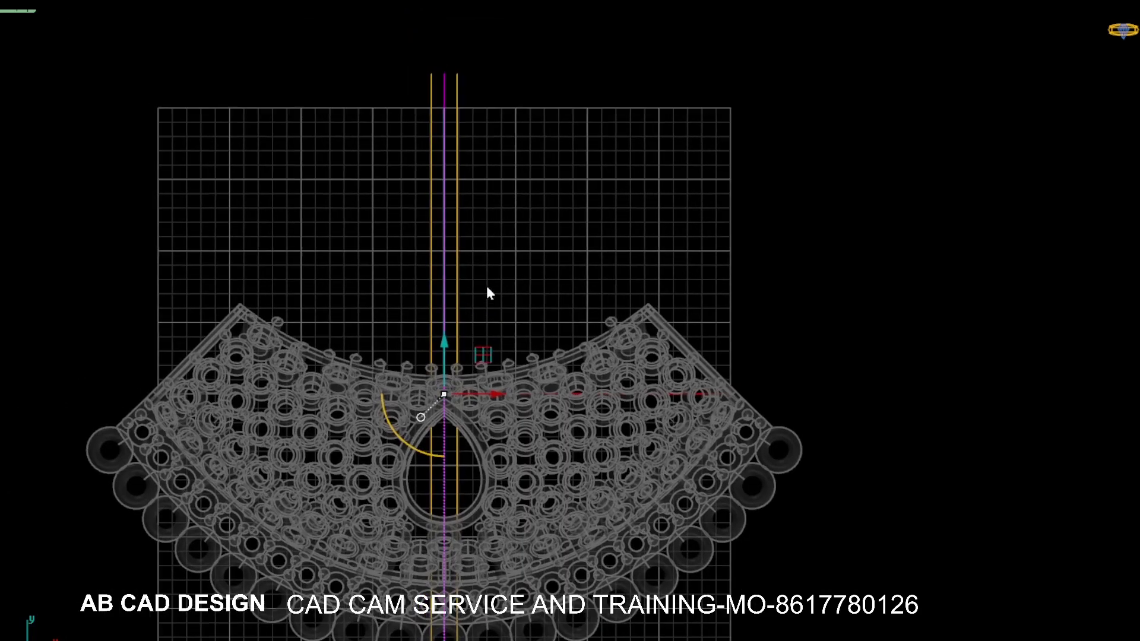
scroll(486, 287, "down", 3)
scroll(455, 284, "up", 3)
scroll(470, 290, "down", 3)
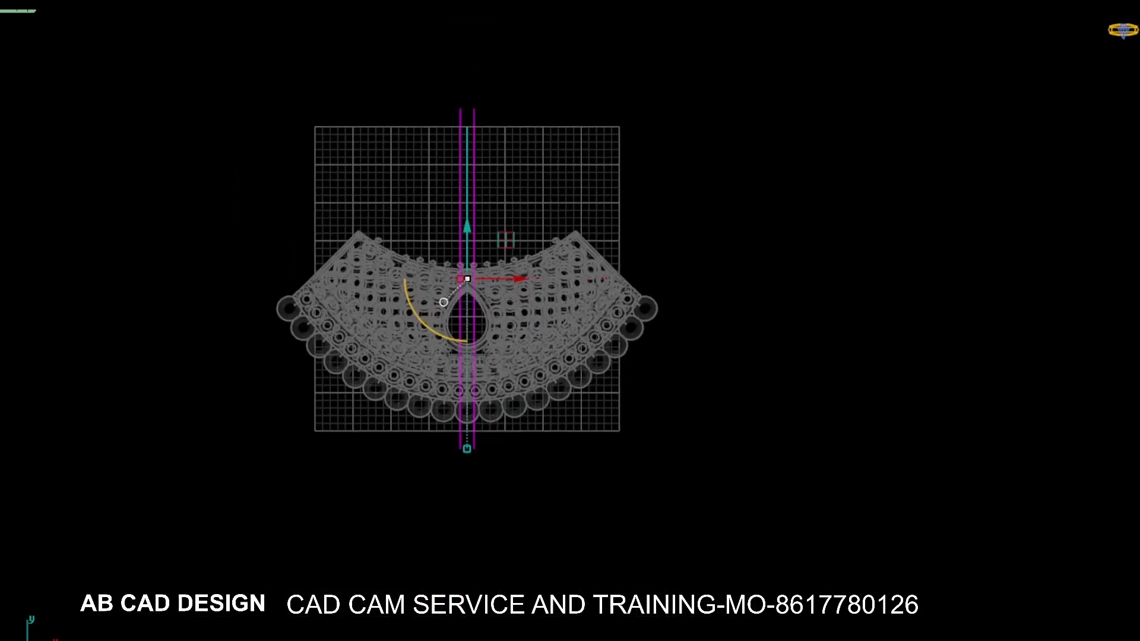
Loft a flat strip between the two offset rails, accepting the Loft Options.
key("Return")
left_click(903, 617)
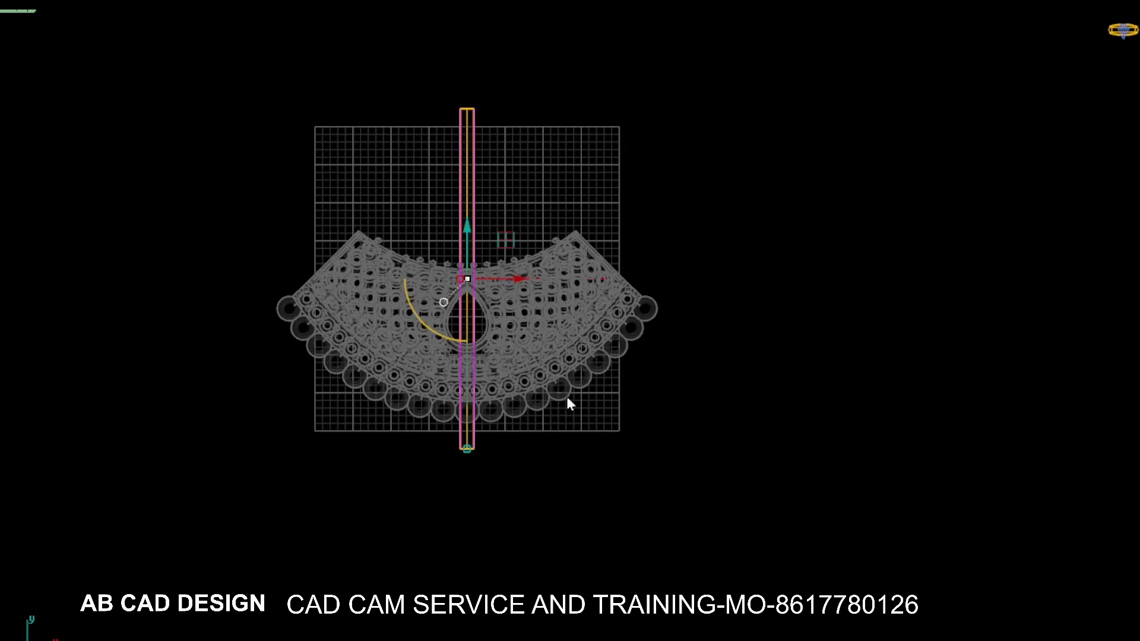
left_click(864, 402)
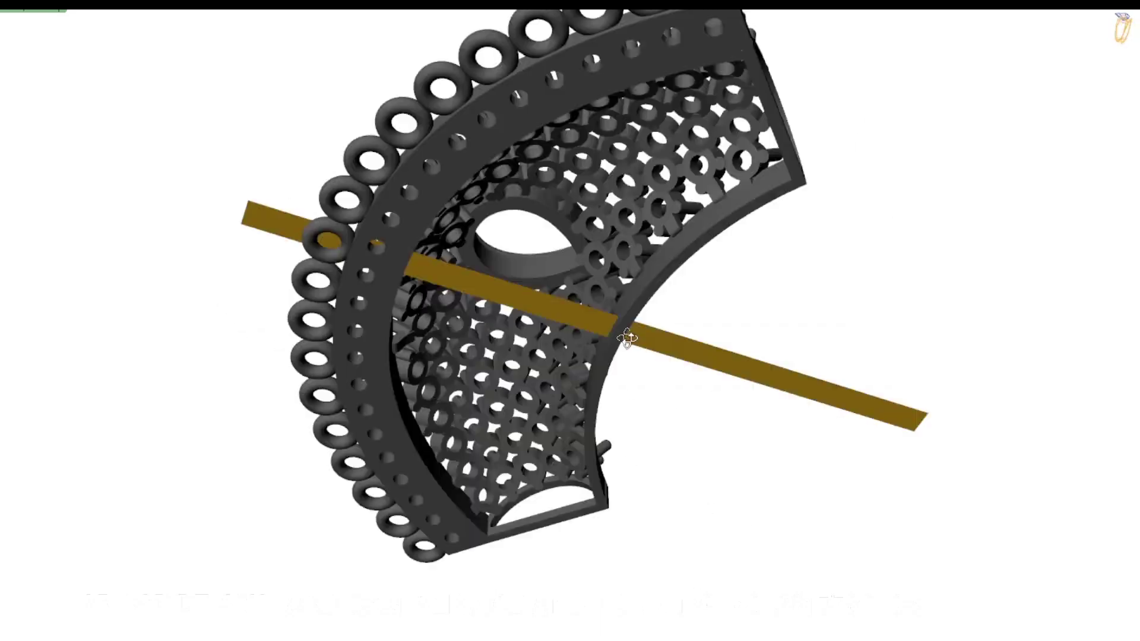
Slide the gold strip left and shorten it to span the frame.
scroll(627, 339, "down", 3)
mouse_move(624, 331)
right_mouse_down()
mouse_move(540, 311)
mouse_move(541, 283)
right_mouse_up()
left_click(541, 283)
scroll(593, 339, "up", 3)
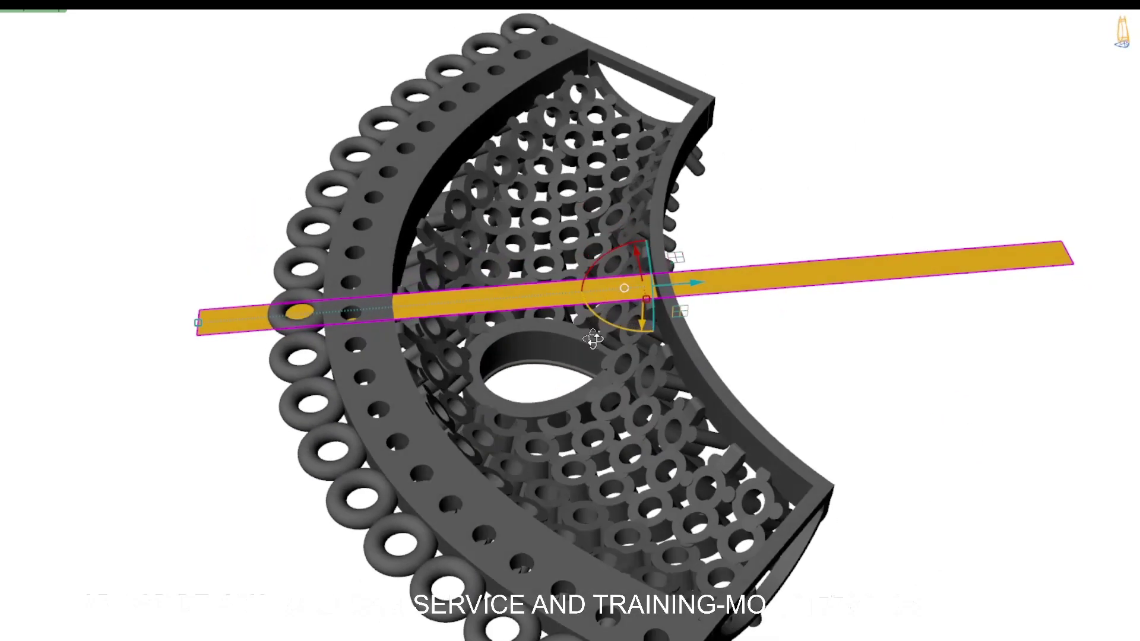
right_click_drag(593, 338, 693, 286)
scroll(629, 320, "up", 3)
scroll(629, 320, "down", 3)
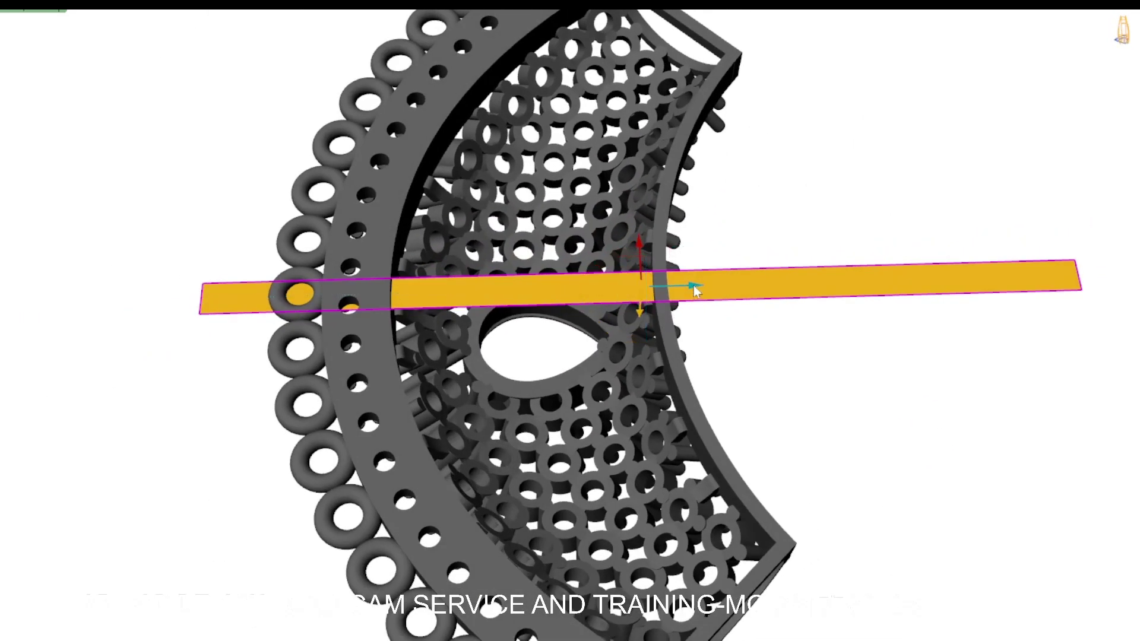
left_click_drag(693, 286, 563, 300)
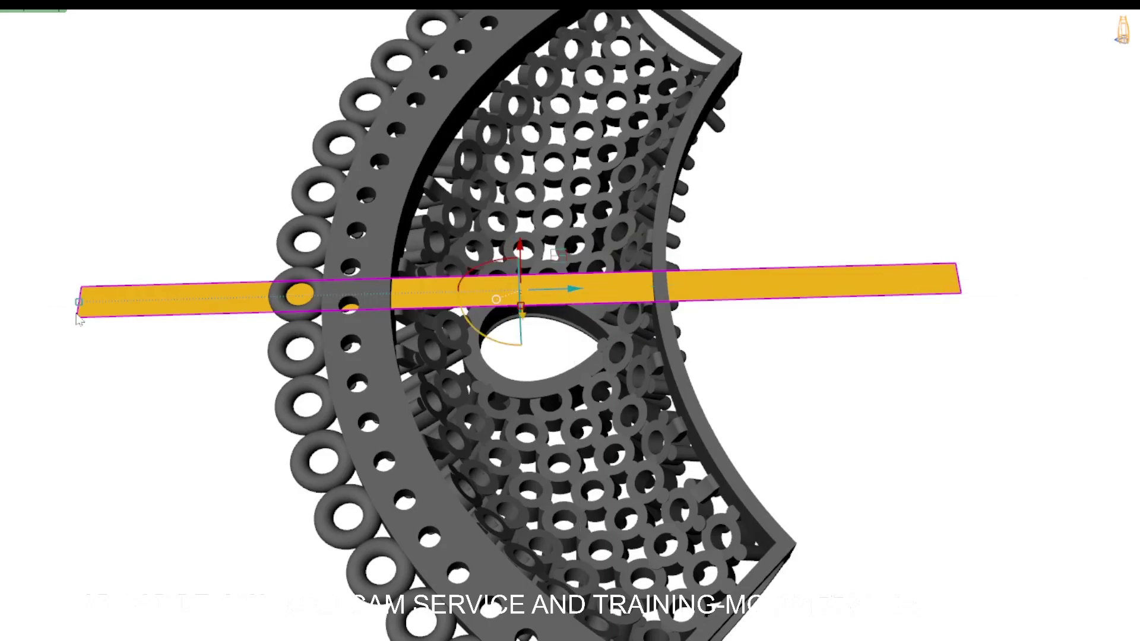
left_click_drag(78, 316, 382, 296)
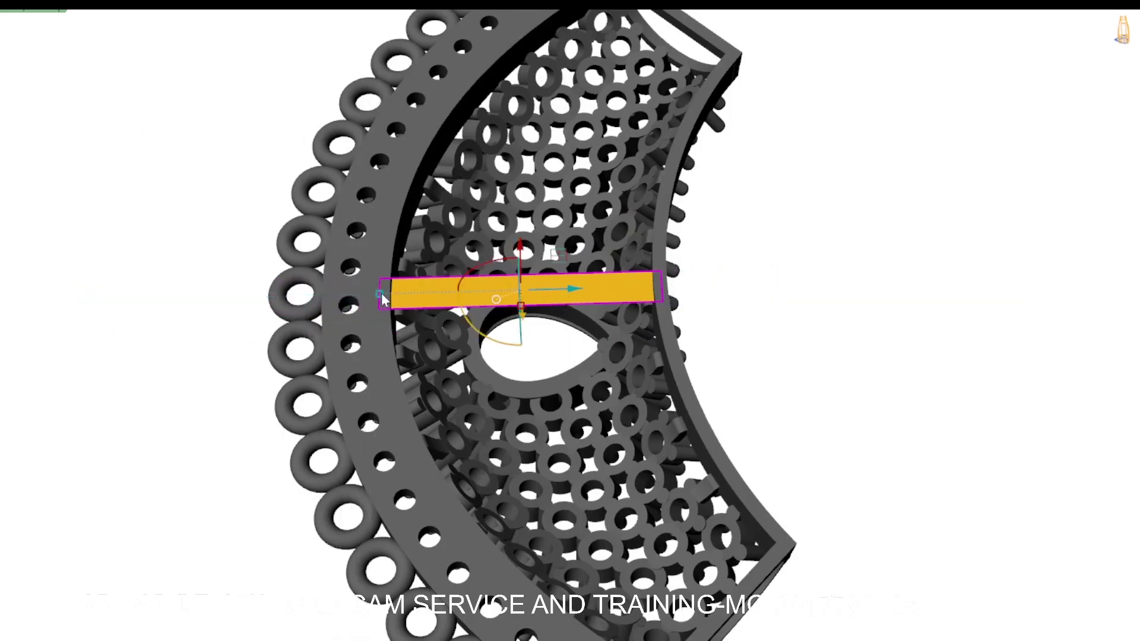
Nudge the bar upward and fine-tune its left end above the pear opening.
right_click_drag(383, 300, 591, 324)
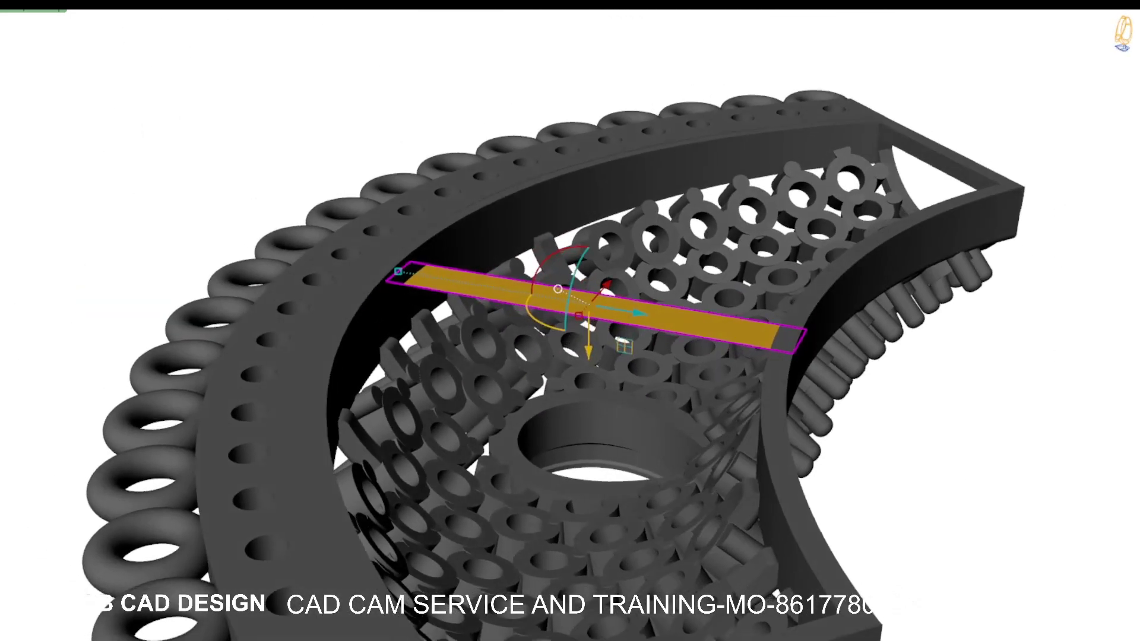
left_click_drag(625, 345, 630, 383)
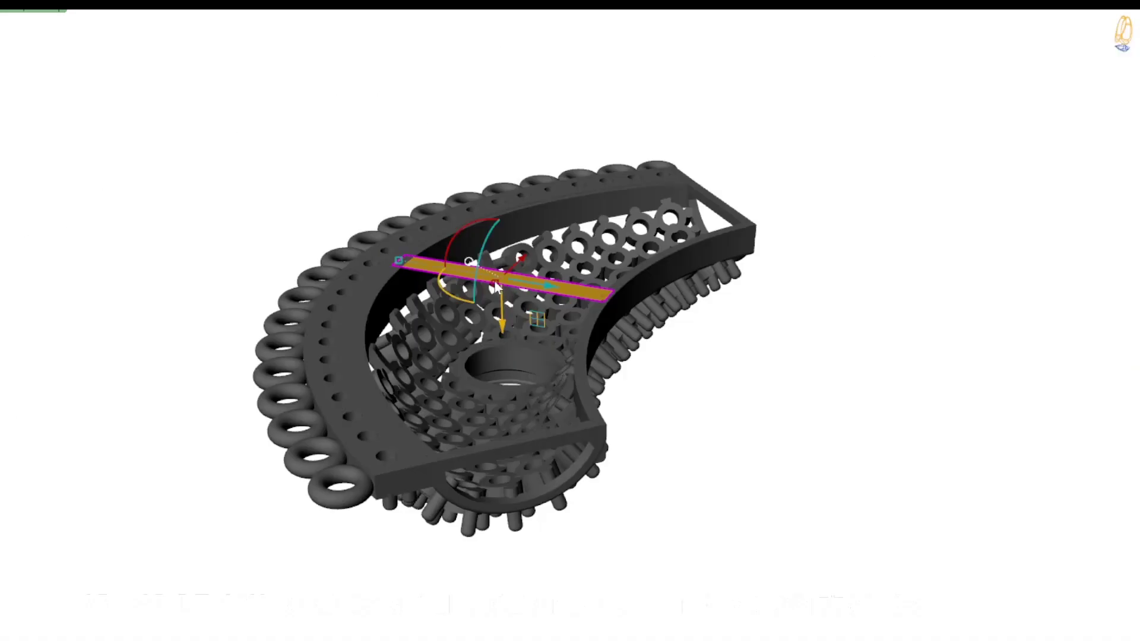
right_click_drag(495, 287, 484, 277)
scroll(480, 273, "up", 2)
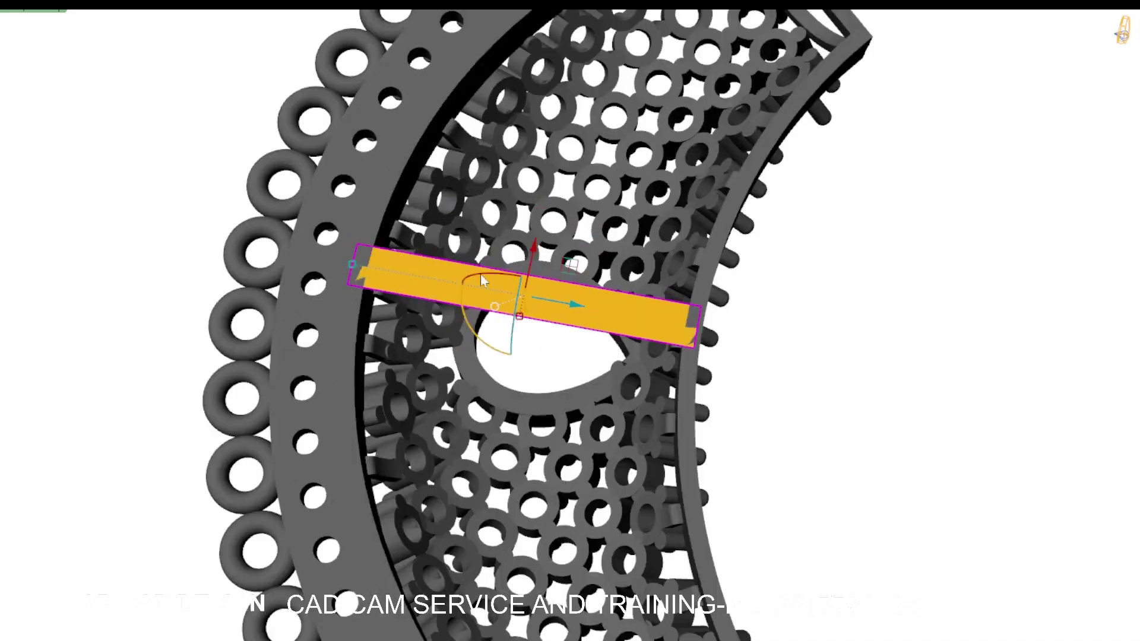
scroll(479, 273, "up", 2)
scroll(456, 326, "up", 2)
right_click_drag(456, 326, 326, 300)
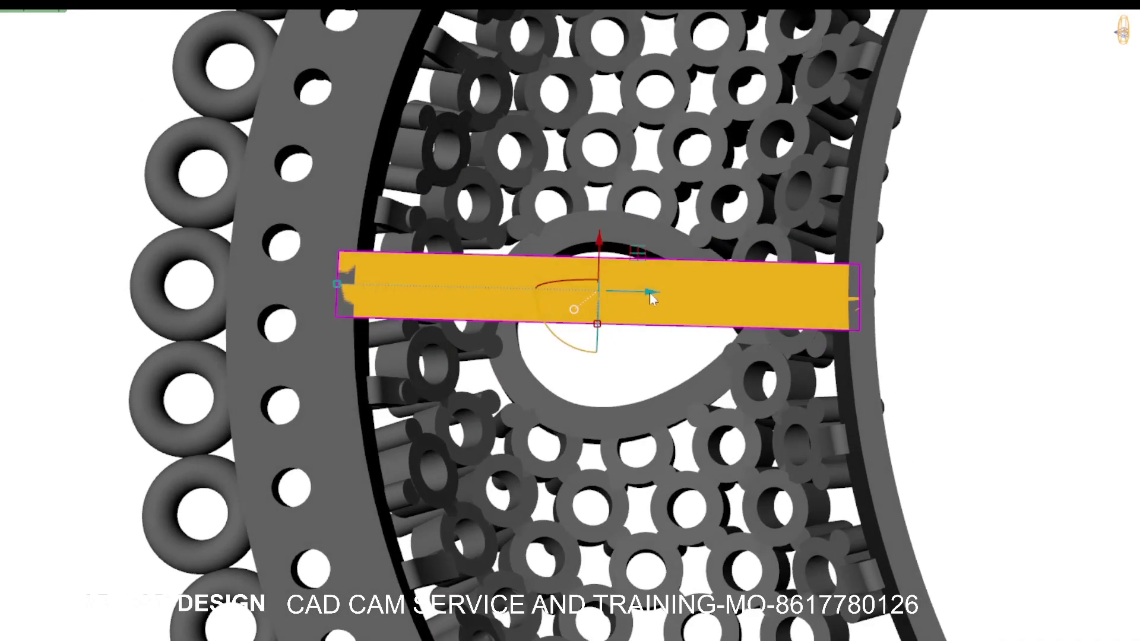
left_click_drag(655, 290, 658, 291)
scroll(658, 291, "down", 5)
mouse_move(594, 309)
right_mouse_down()
mouse_move(798, 377)
mouse_move(743, 416)
mouse_move(554, 402)
mouse_move(571, 384)
mouse_move(517, 392)
mouse_move(502, 380)
mouse_move(842, 333)
mouse_move(853, 314)
mouse_move(519, 445)
mouse_move(499, 415)
mouse_move(478, 308)
mouse_move(516, 338)
right_mouse_up()
Reselect the gold bar and extrude it into a solid beam with ExtrudeSrf.
scroll(591, 314, "up", 5)
left_click(590, 314)
scroll(591, 315, "down", 5)
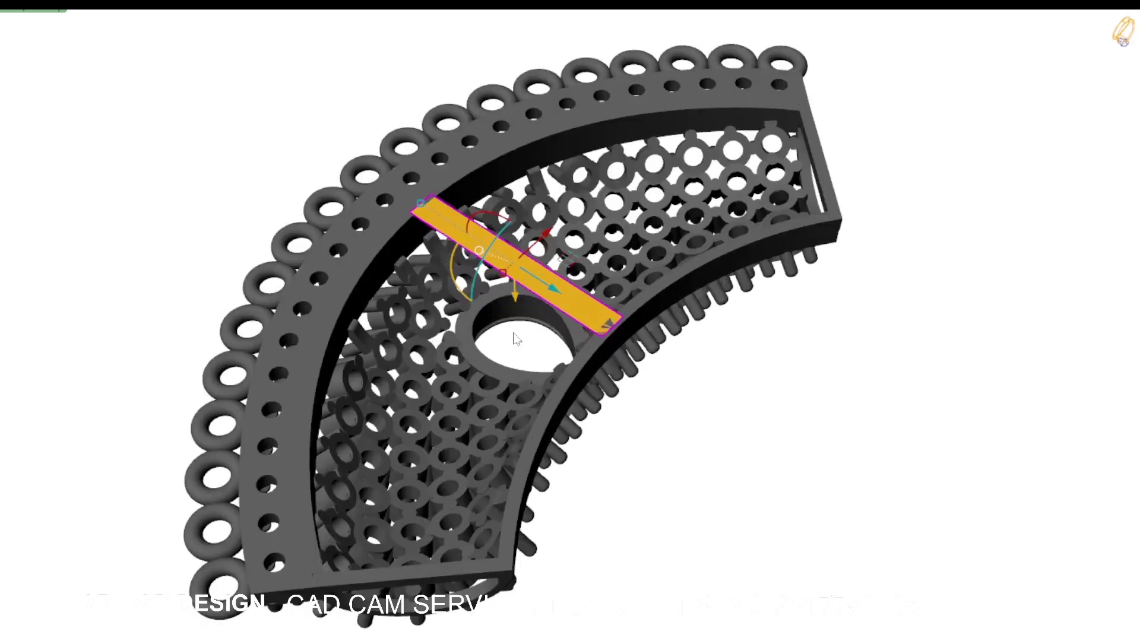
scroll(516, 300, "down", 1)
scroll(517, 299, "down", 3)
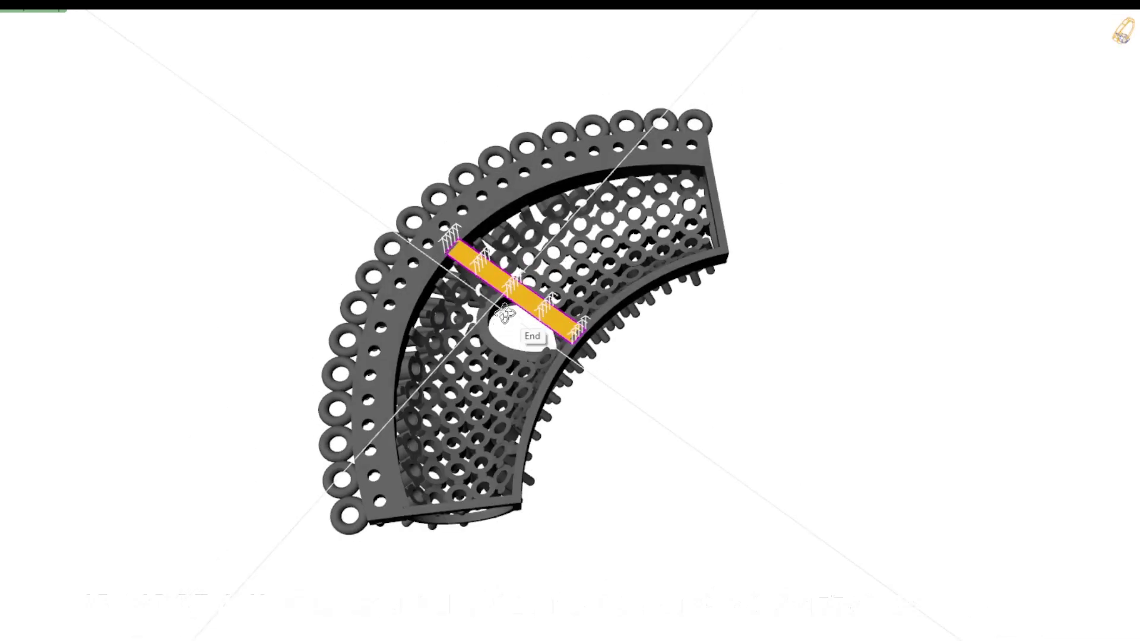
scroll(528, 315, "up", 1)
scroll(535, 321, "up", 5)
scroll(534, 321, "down", 4)
right_click_drag(534, 322, 530, 292)
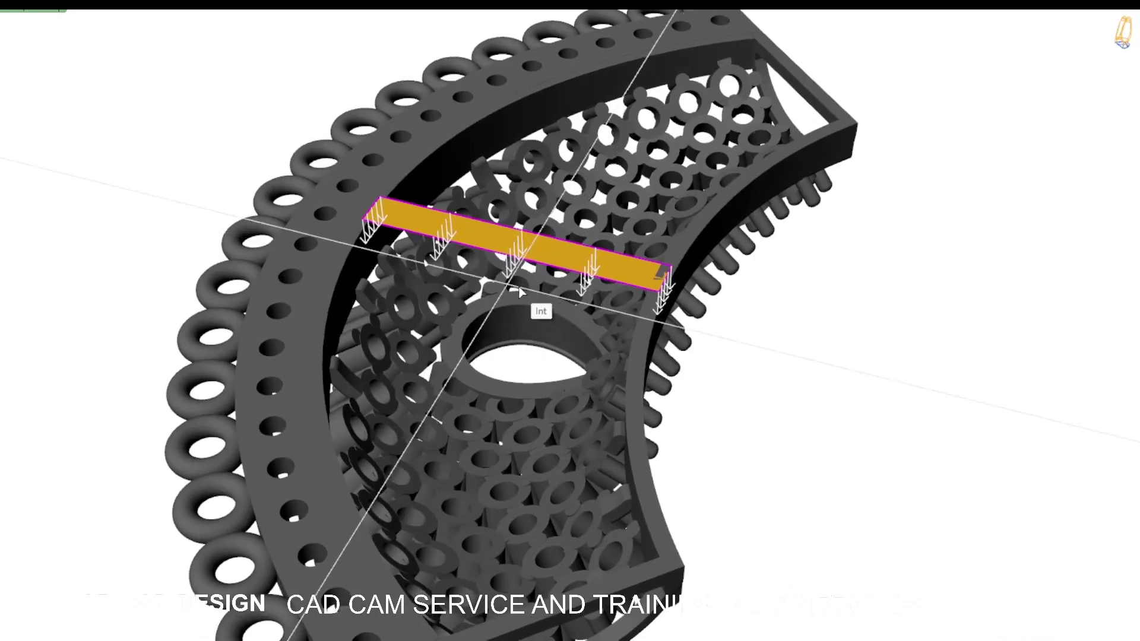
scroll(530, 292, "up", 4)
scroll(537, 291, "down", 3)
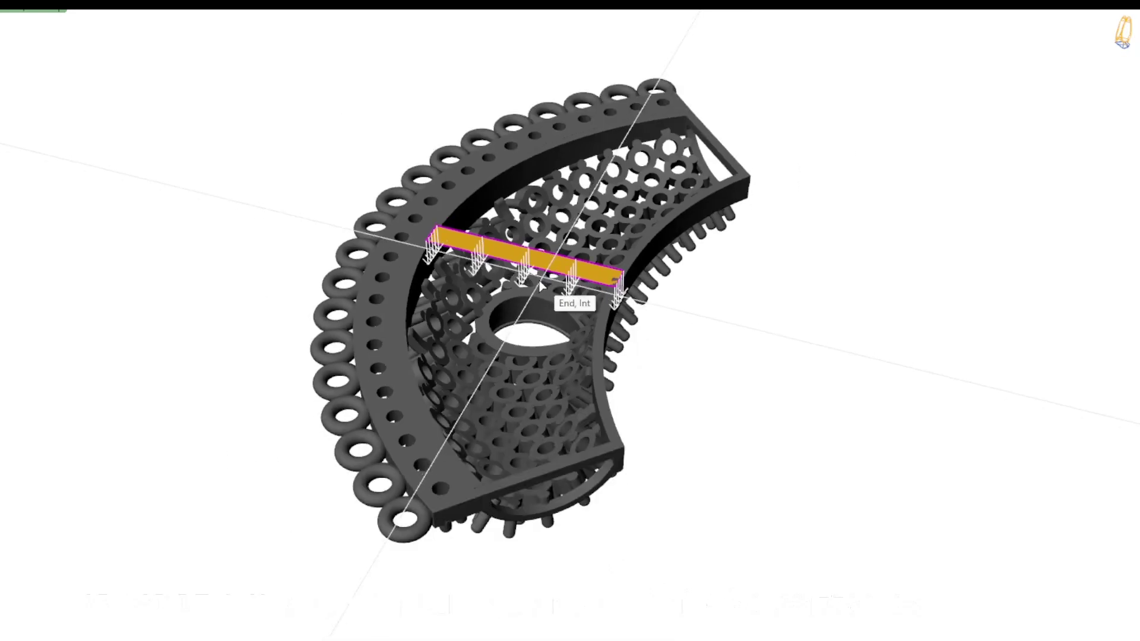
left_click(544, 297)
Orbit to low and near-top views, box-selecting the whole pendant and then clearing it.
scroll(544, 298, "down", 3)
mouse_move(544, 298)
right_mouse_down()
mouse_move(639, 269)
mouse_move(569, 385)
mouse_move(351, 372)
mouse_move(534, 375)
right_mouse_up()
scroll(576, 295, "up", 4)
scroll(639, 270, "down", 3)
scroll(568, 385, "up", 4)
scroll(569, 385, "down", 3)
scroll(534, 374, "up", 4)
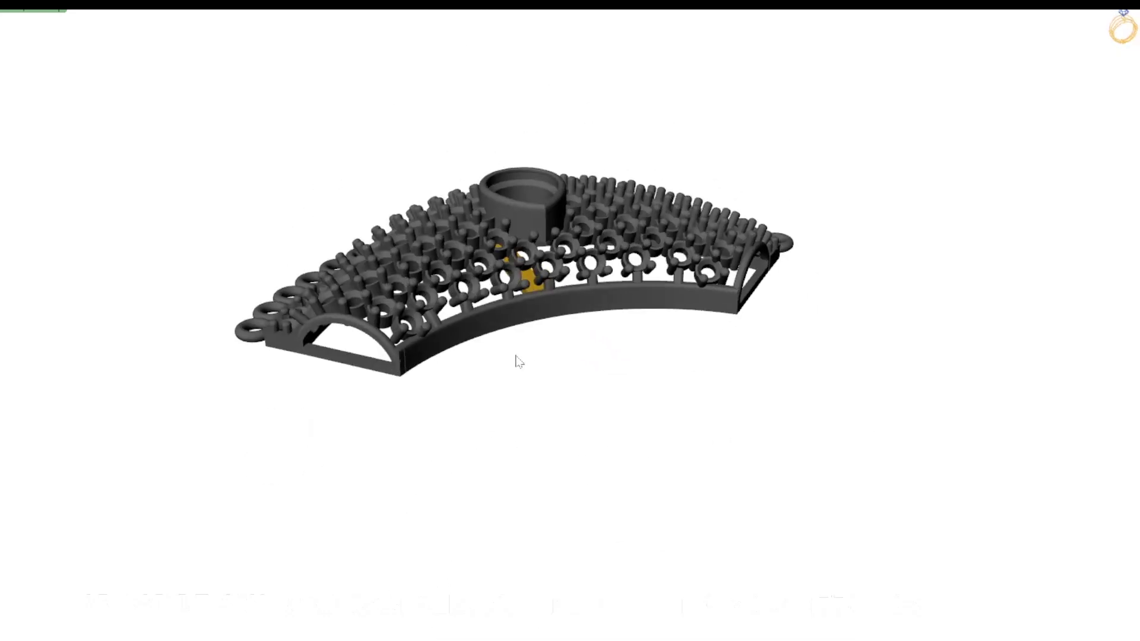
scroll(515, 363, "down", 3)
mouse_move(478, 346)
right_mouse_down()
mouse_move(489, 417)
mouse_move(390, 303)
right_mouse_up()
left_click_drag(269, 221, 873, 563)
mouse_move(736, 511)
right_mouse_down()
mouse_move(659, 489)
mouse_move(619, 446)
right_mouse_up()
scroll(601, 475, "up", 4)
left_click(619, 445)
Reselect the pendant from flatter and frontal angles, then deselect to review its gold, purple and red colours.
scroll(529, 423, "down", 3)
right_click_drag(530, 423, 443, 306)
scroll(443, 306, "up", 3)
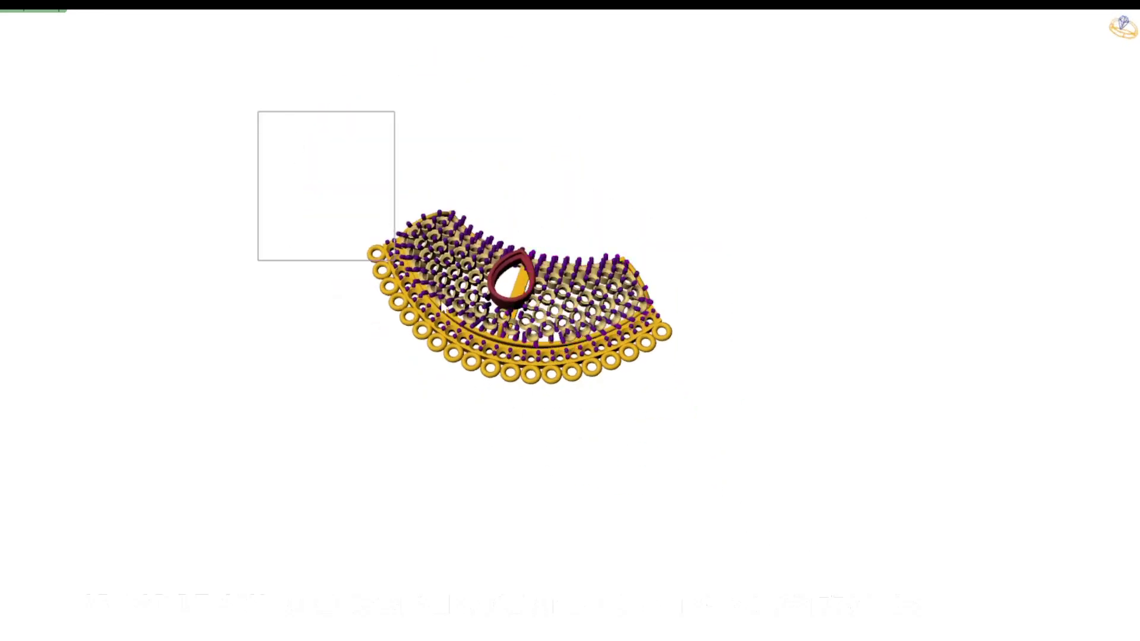
left_click_drag(443, 306, 784, 534)
scroll(784, 534, "down", 2)
mouse_move(784, 534)
right_mouse_down()
mouse_move(497, 413)
mouse_move(535, 454)
right_mouse_up()
left_click(535, 453)
scroll(676, 301, "up", 3)
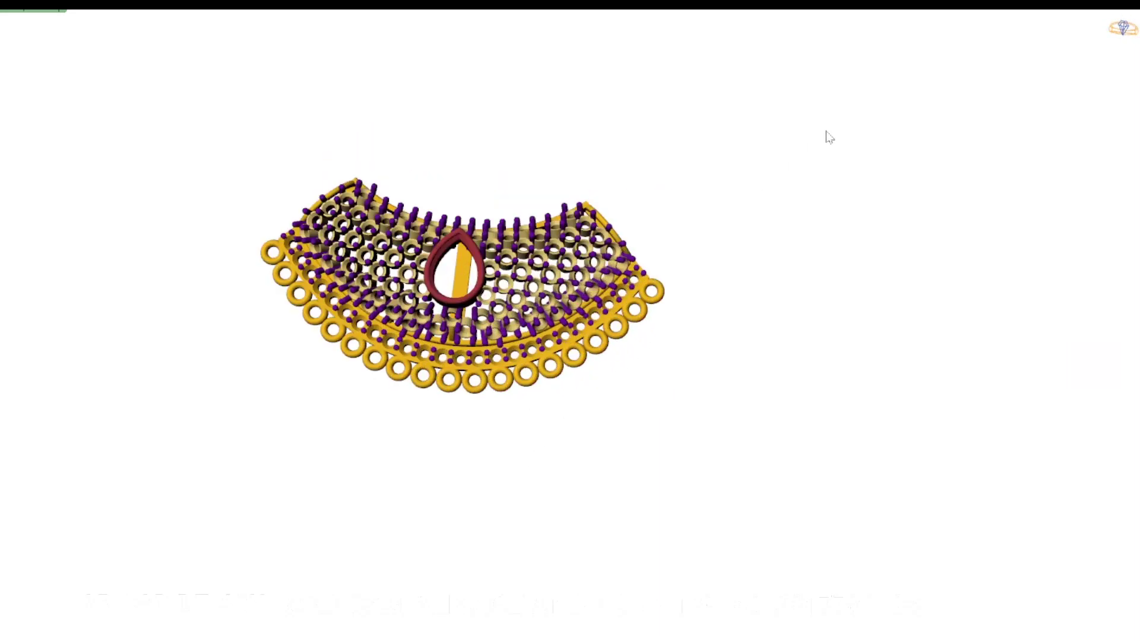
left_click_drag(216, 519, 214, 514)
scroll(447, 502, "up", 2)
mouse_move(448, 501)
right_mouse_down()
mouse_move(275, 456)
mouse_move(427, 494)
mouse_move(435, 518)
right_mouse_up()
left_click(445, 480)
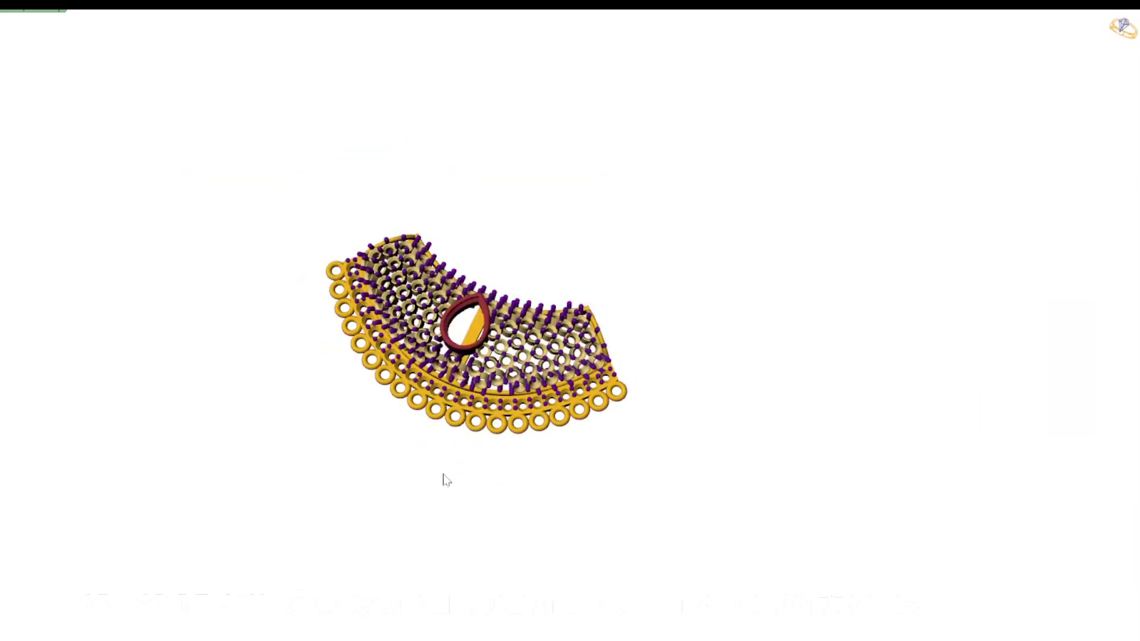
scroll(446, 453, "down", 2)
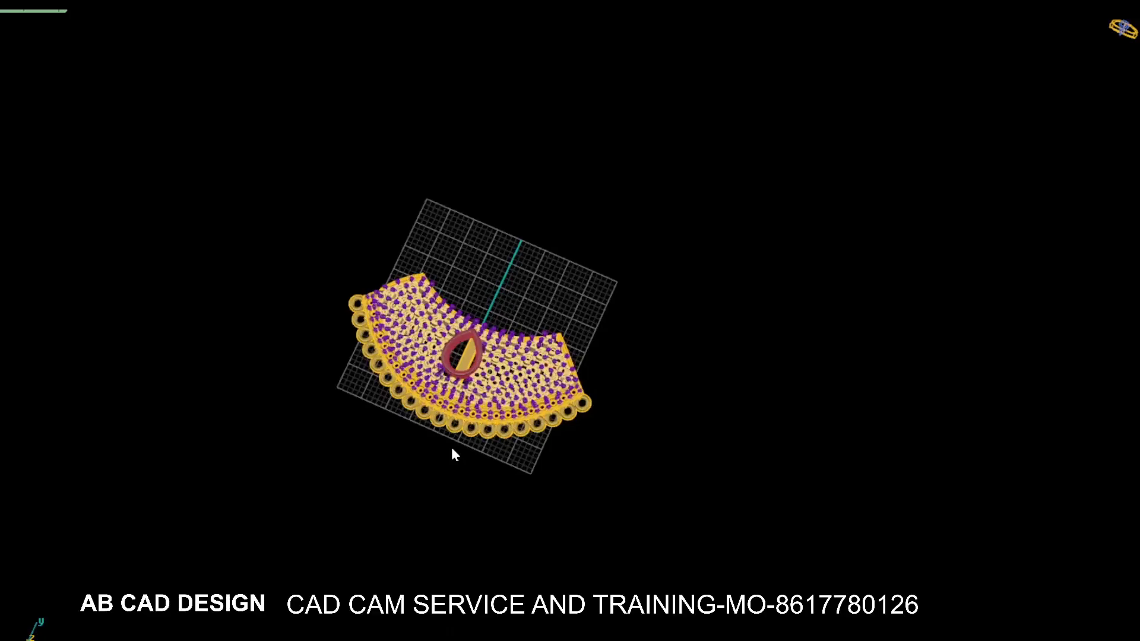
Orbit to a near-top view to inspect the blue pear stone and pavé.
mouse_move(452, 453)
right_mouse_down()
mouse_move(490, 481)
mouse_move(312, 391)
right_mouse_up()
scroll(462, 281, "up", 5)
scroll(462, 282, "down", 3)
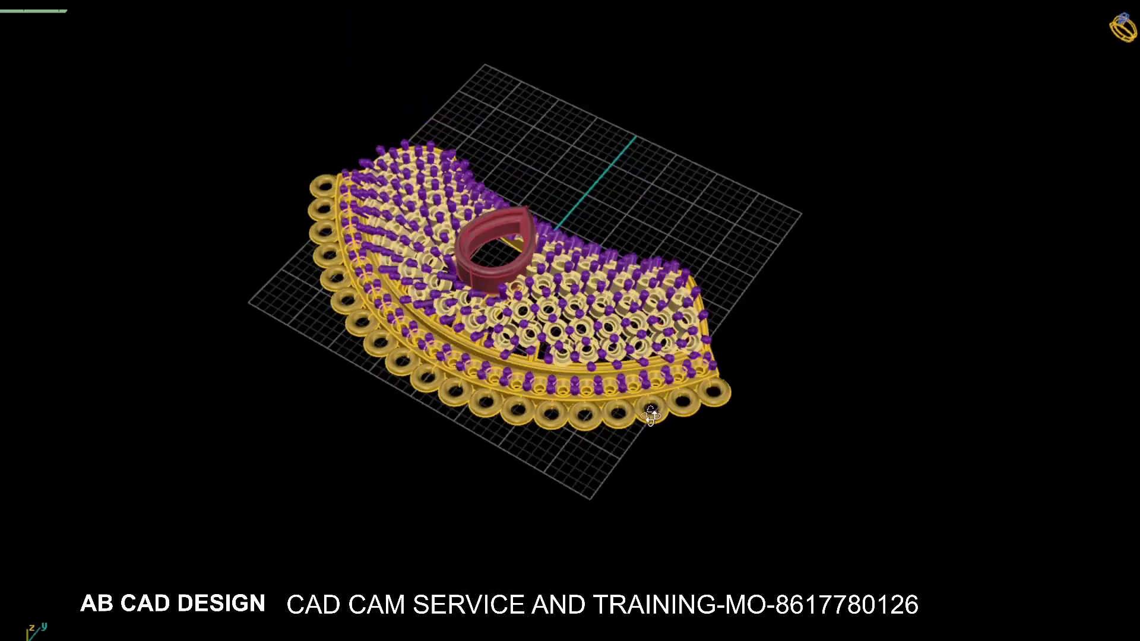
mouse_move(462, 281)
right_mouse_down()
mouse_move(628, 499)
mouse_move(601, 233)
mouse_move(613, 252)
mouse_move(601, 351)
mouse_move(570, 428)
mouse_move(649, 382)
mouse_move(574, 280)
mouse_move(525, 255)
mouse_move(555, 308)
mouse_move(548, 388)
mouse_move(565, 456)
mouse_move(596, 471)
mouse_move(606, 502)
mouse_move(475, 460)
right_mouse_up()
scroll(556, 308, "up", 3)
scroll(555, 308, "down", 3)
scroll(544, 306, "up", 3)
scroll(617, 473, "up", 2)
Check the pendant from oblique, front and low side views, then zoom out to the whole piece.
mouse_move(617, 474)
right_mouse_down()
mouse_move(338, 371)
mouse_move(323, 377)
mouse_move(433, 358)
mouse_move(483, 458)
mouse_move(403, 434)
mouse_move(488, 443)
right_mouse_up()
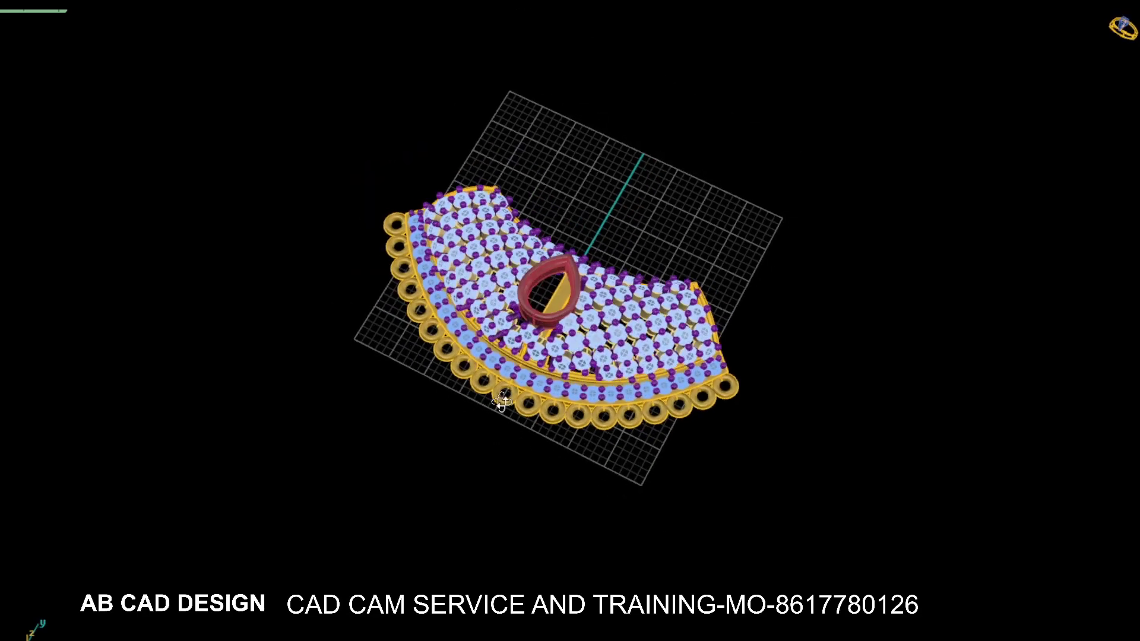
right_click_drag(499, 395, 522, 380)
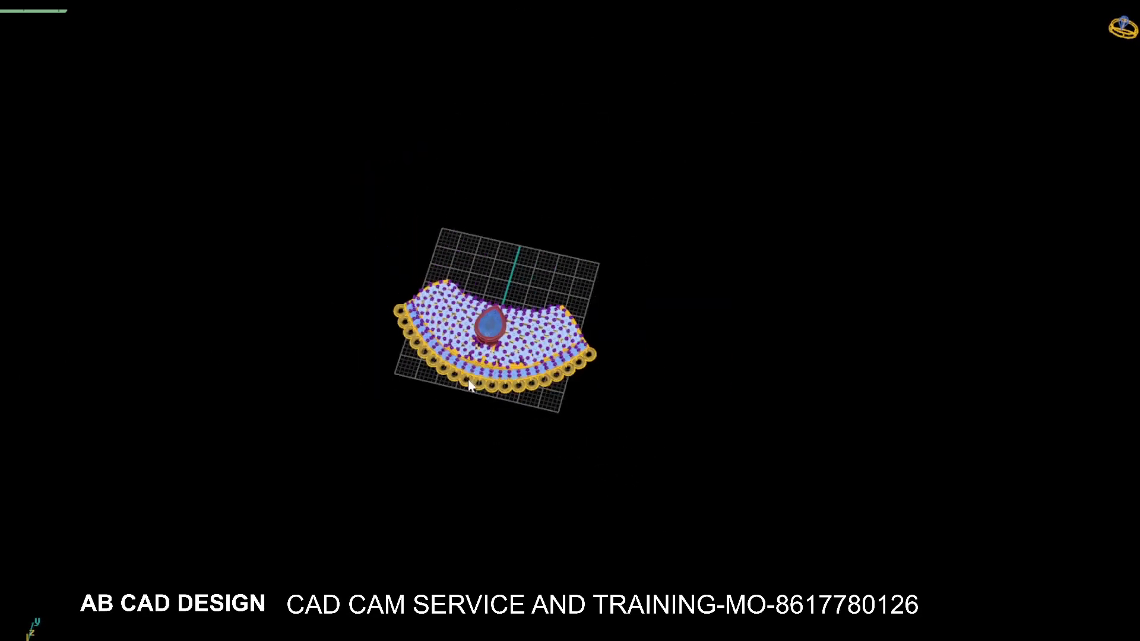
mouse_move(843, 332)
right_mouse_down()
mouse_move(848, 218)
mouse_move(507, 337)
right_mouse_up()
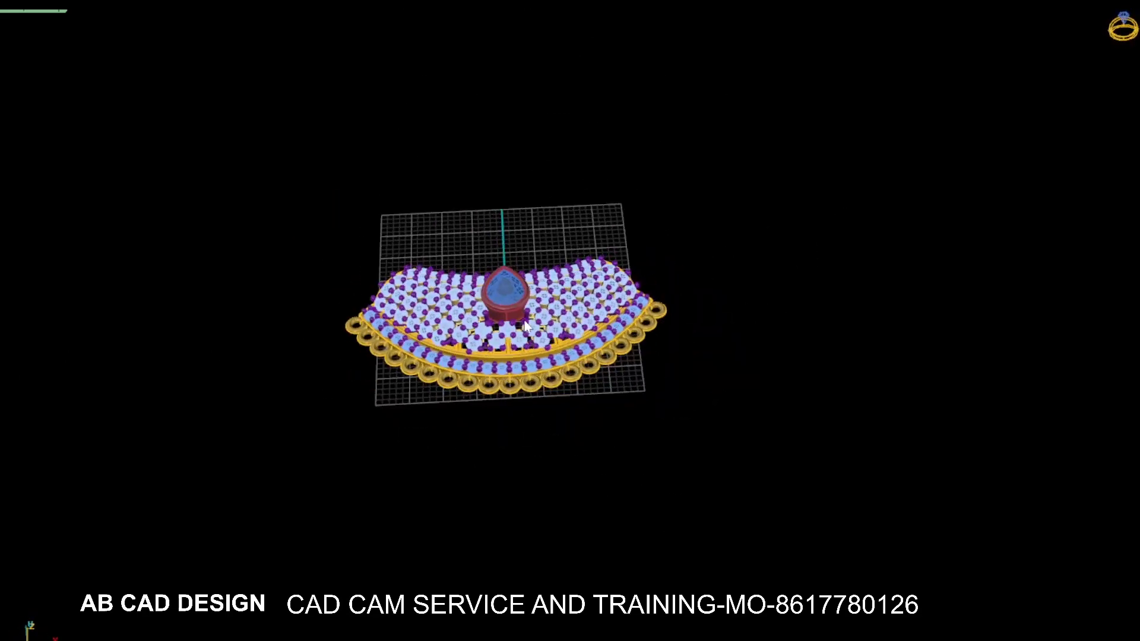
scroll(530, 329, "up", 3)
scroll(528, 328, "down", 2)
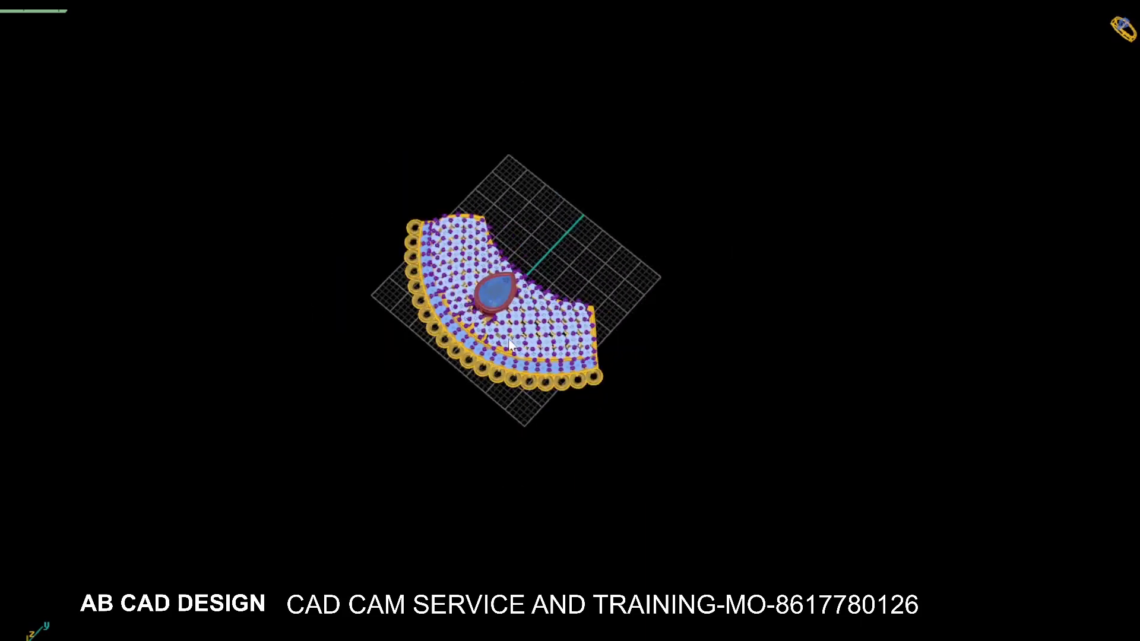
scroll(522, 357, "up", 2)
scroll(510, 404, "up", 3)
scroll(506, 422, "down", 3)
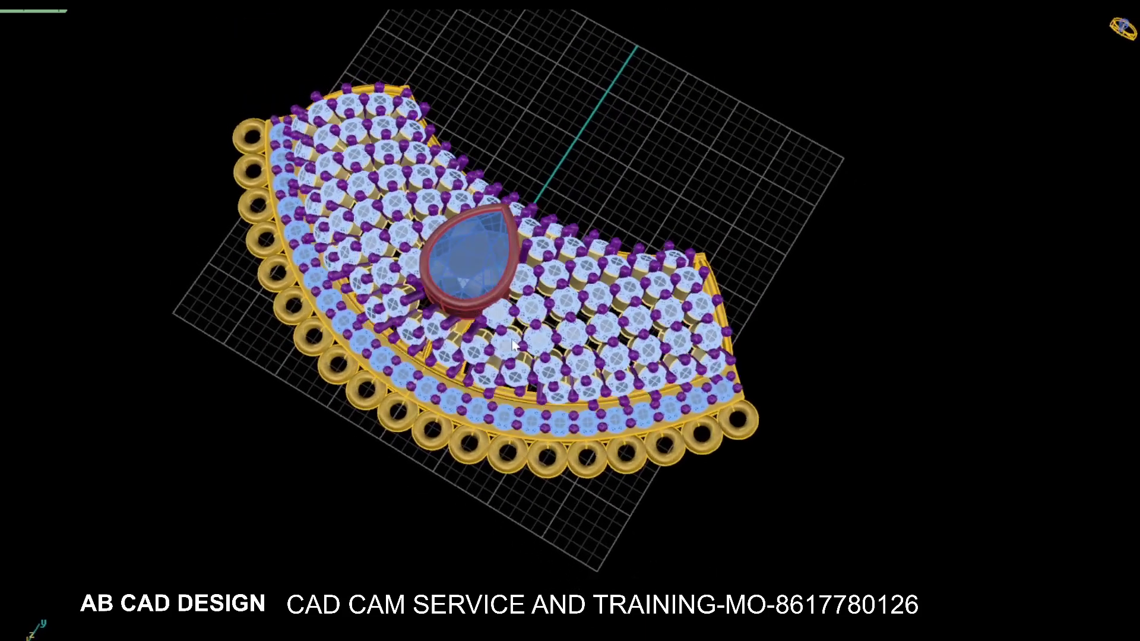
scroll(499, 410, "down", 2)
scroll(490, 392, "up", 2)
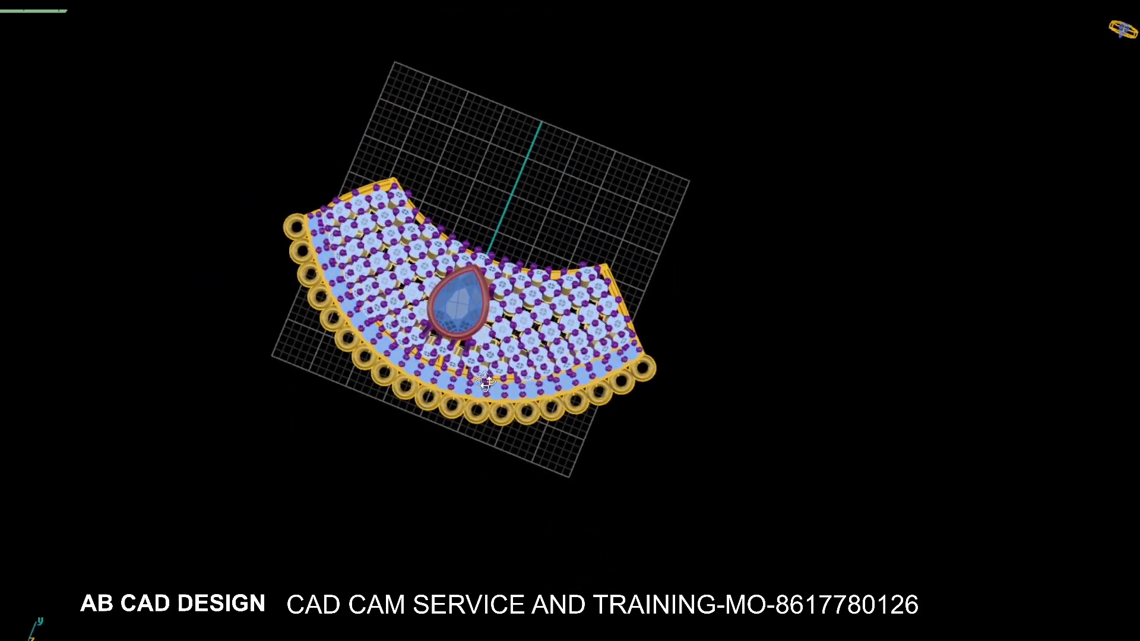
scroll(486, 383, "down", 2)
scroll(486, 383, "up", 3)
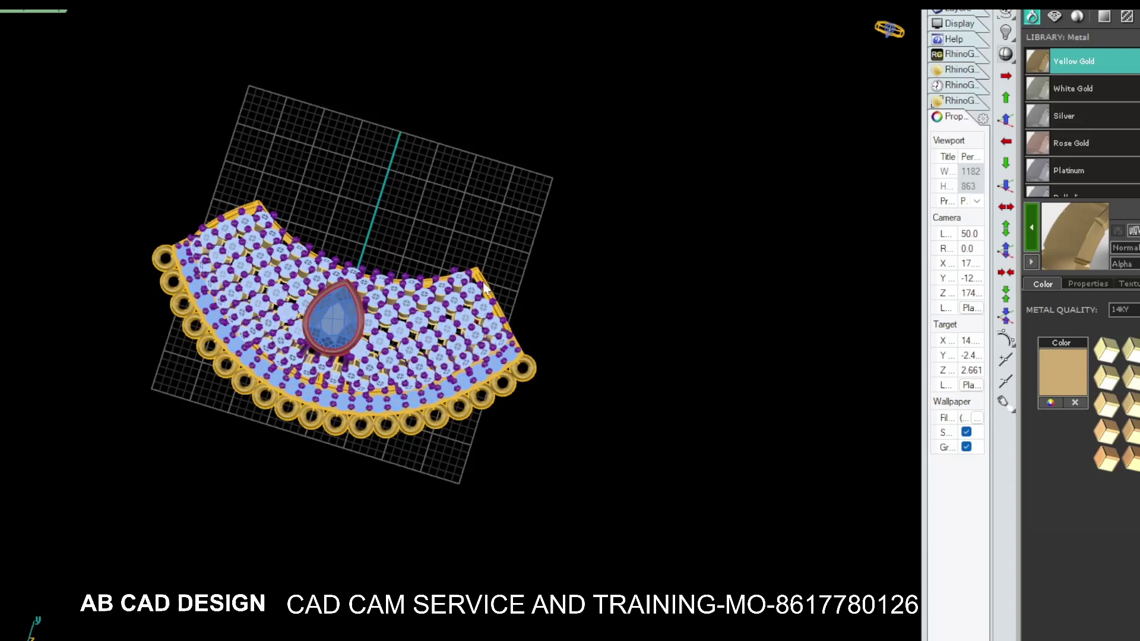
mouse_move(482, 281)
right_mouse_down()
mouse_move(478, 356)
mouse_move(309, 332)
right_mouse_up()
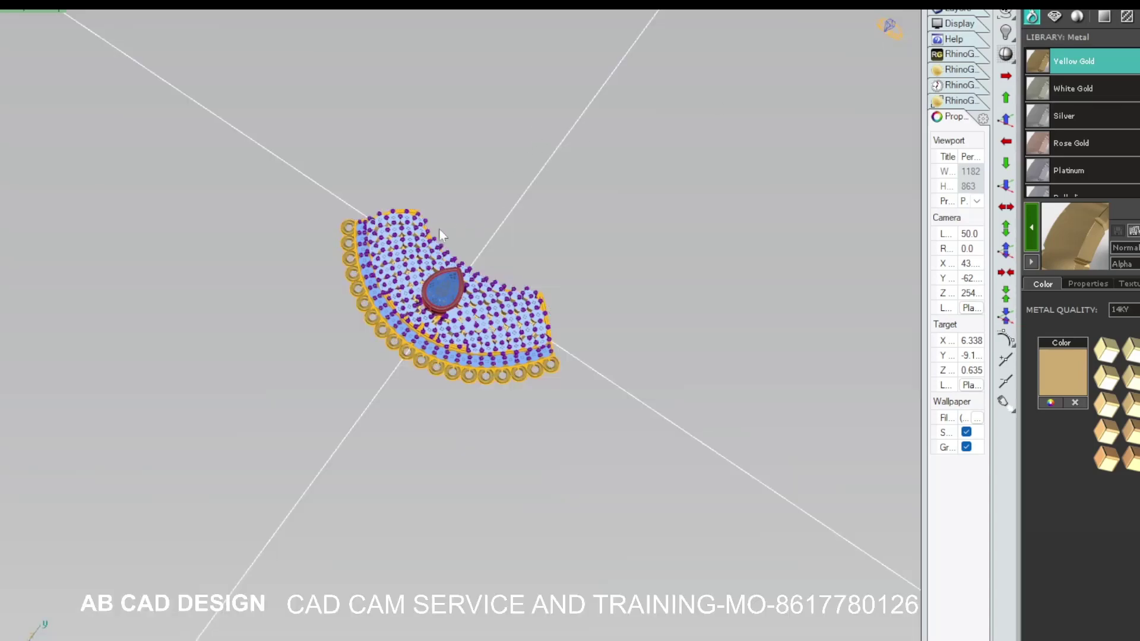
Turn the view to face the pendant front-on and bring up the viewport resolution list.
mouse_move(429, 212)
right_mouse_down()
mouse_move(504, 302)
mouse_move(429, 299)
right_mouse_up()
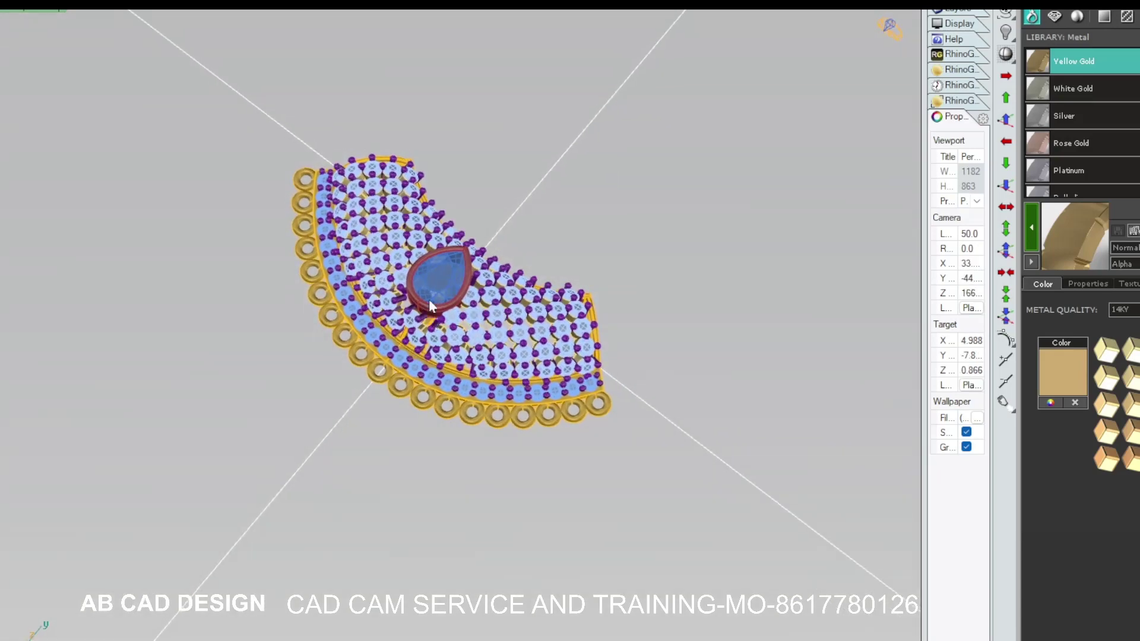
right_click_drag(421, 297, 485, 395)
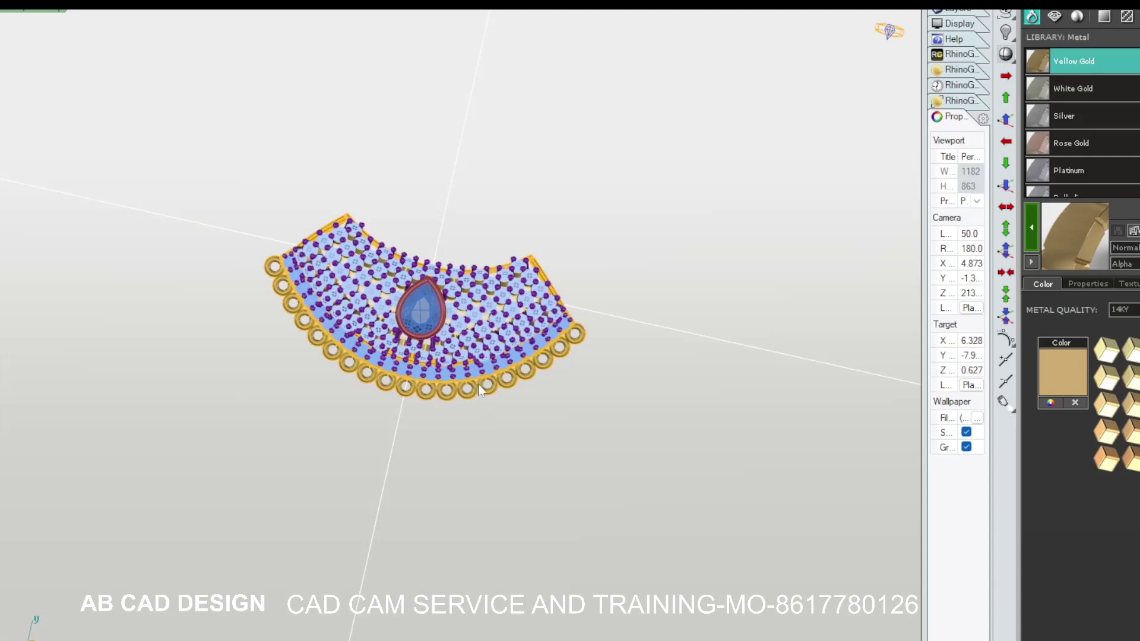
right_click_drag(470, 407, 474, 399)
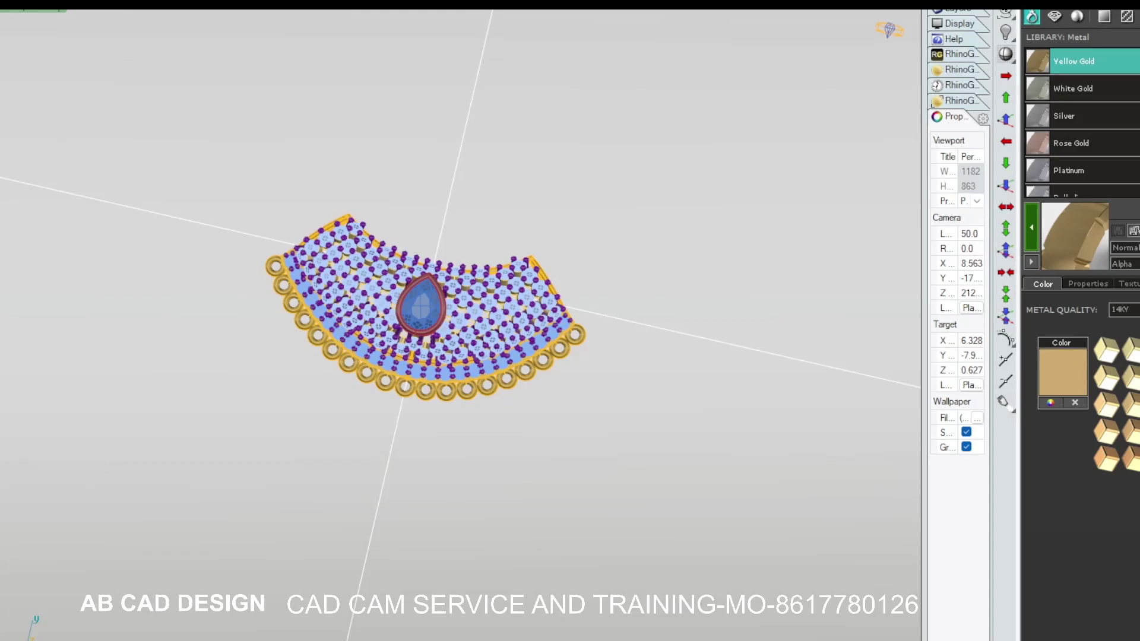
left_click(1128, 17)
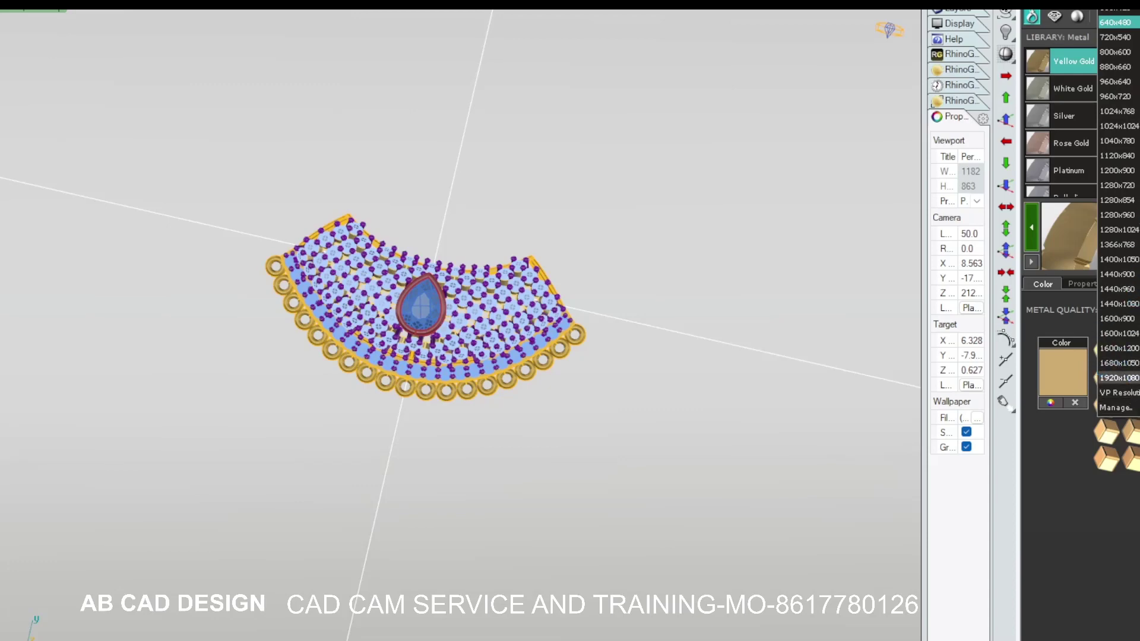
Update Yellow Gold to 18KY with a lighter gold colour, then select all objects with Ctrl+A.
left_click(1127, 145)
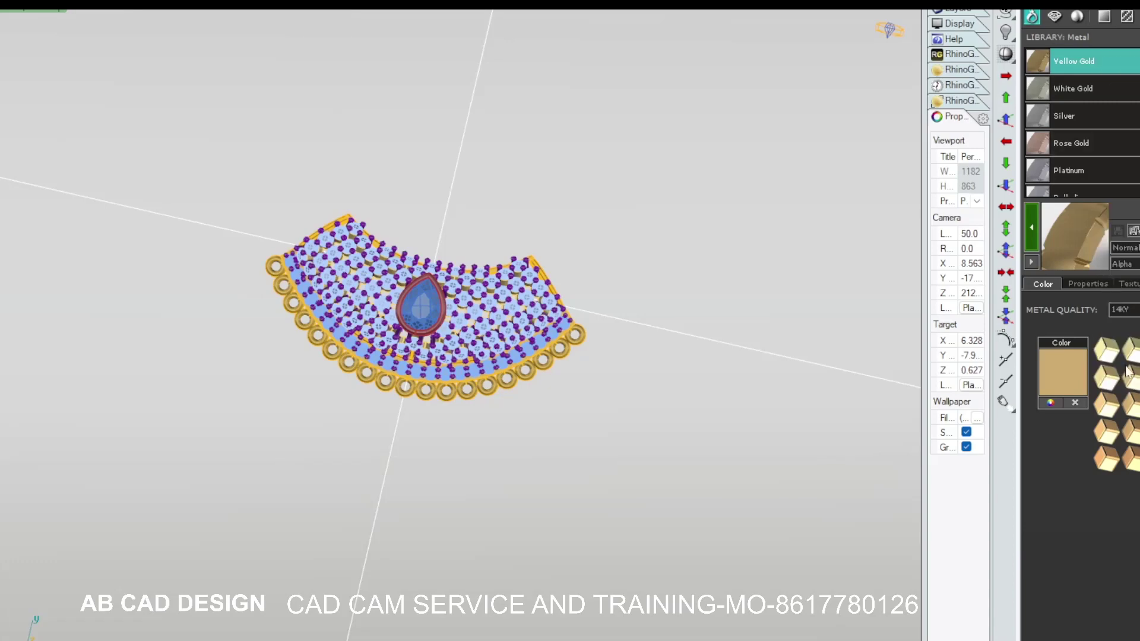
left_click(1124, 309)
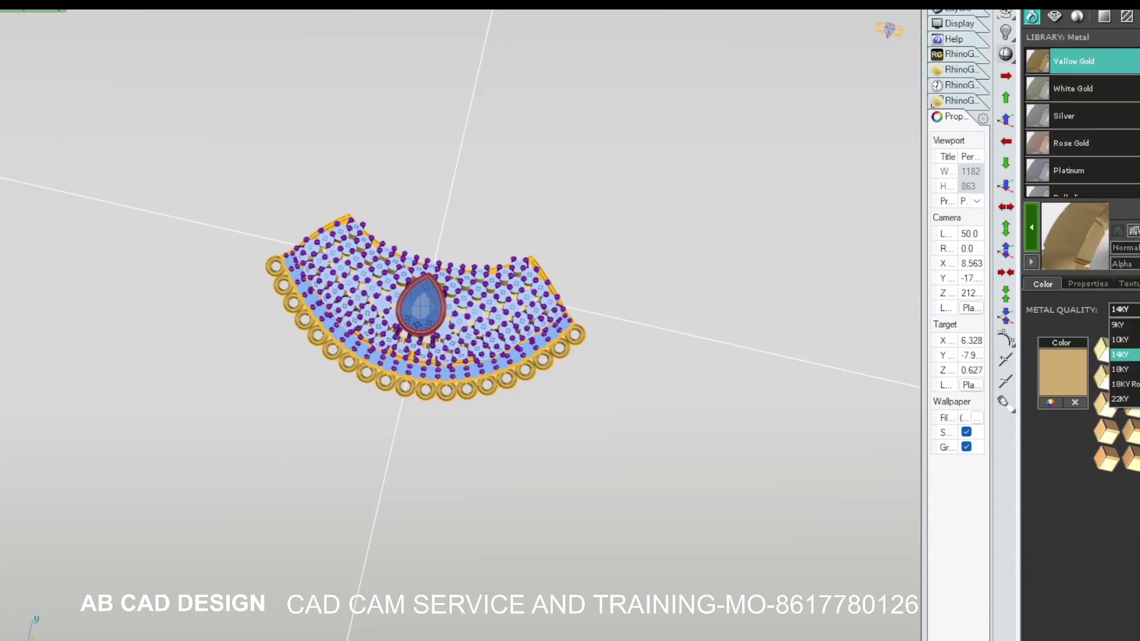
left_click(1120, 369)
left_click(1135, 380)
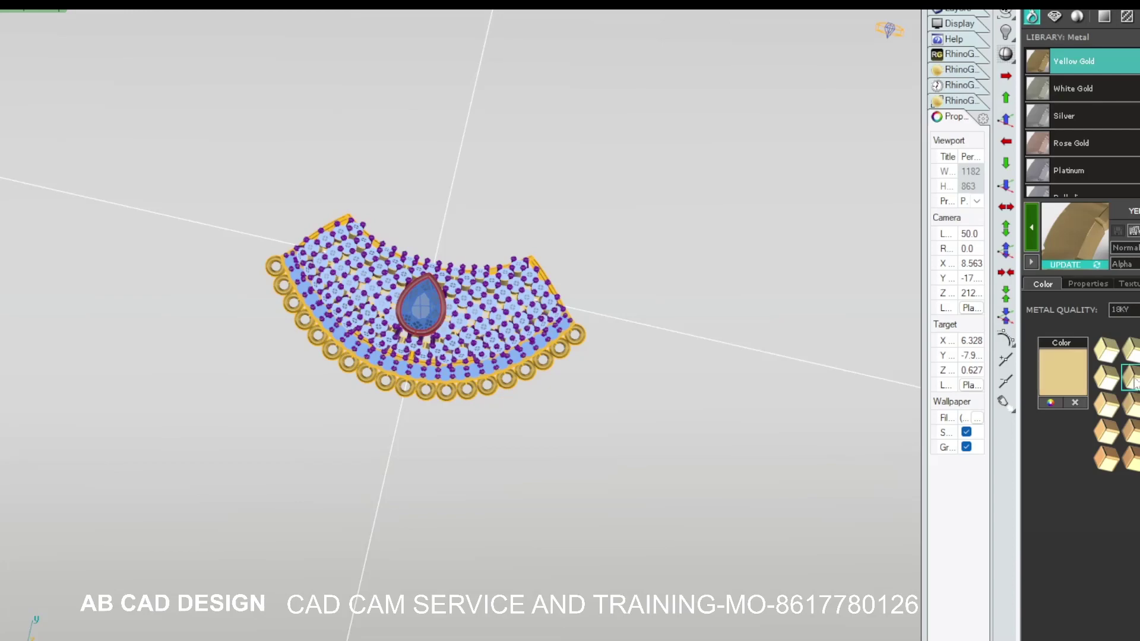
left_click(1074, 234)
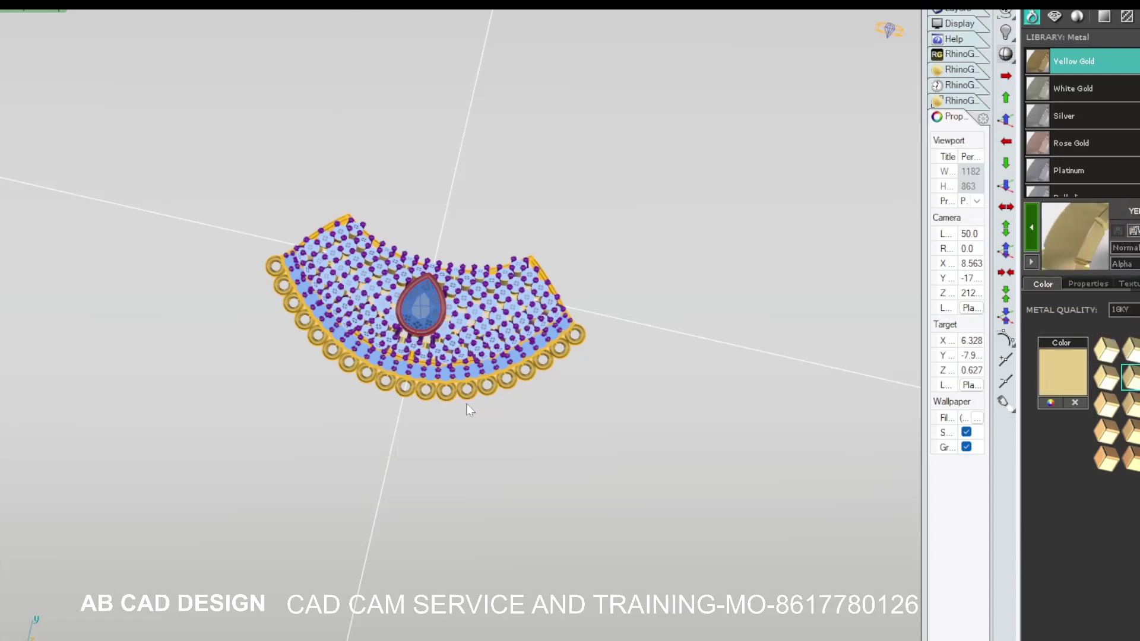
key("ctrl+a")
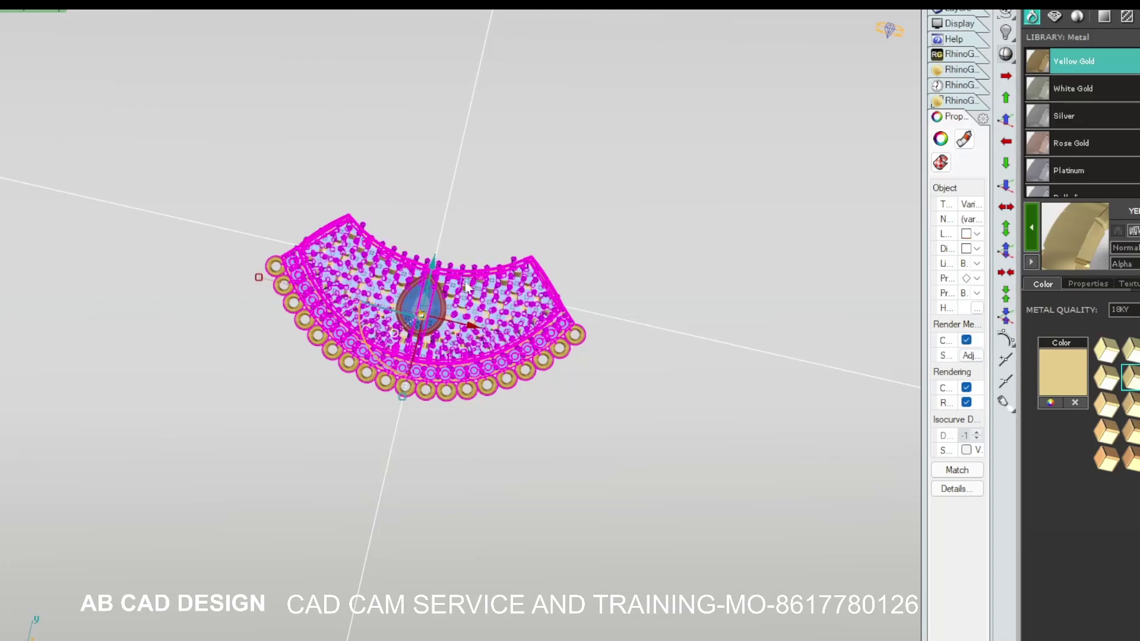
Zoom closer, clear the selection, and check the pavé stones group.
scroll(468, 287, "up", 2)
right_click_drag(467, 287, 473, 333)
scroll(473, 296, "up", 5)
scroll(473, 333, "down", 2)
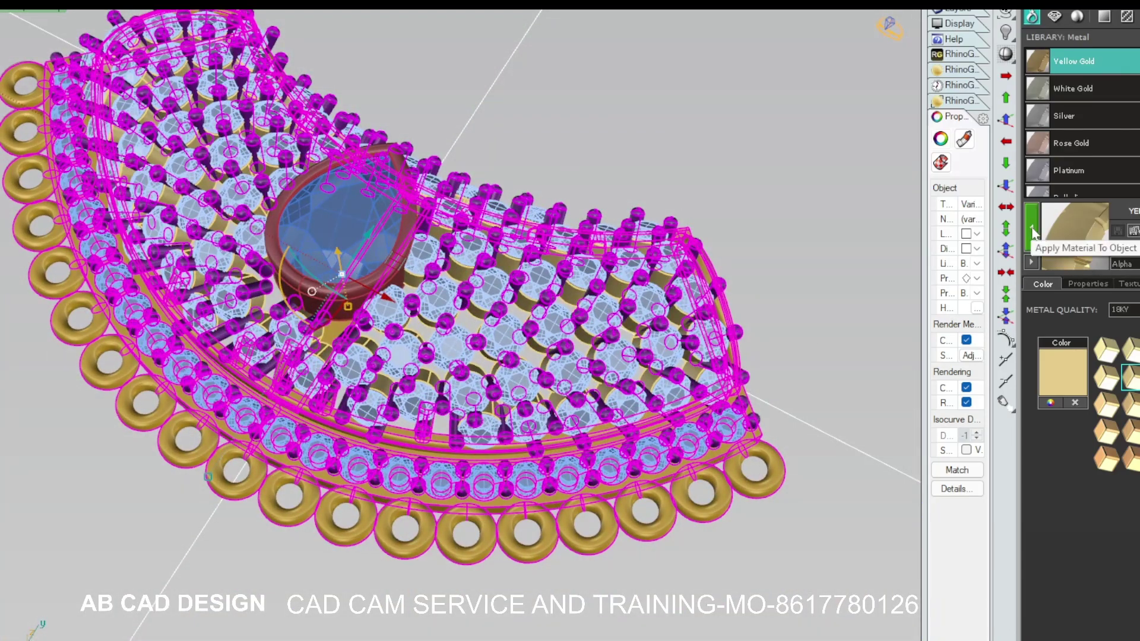
key("Escape")
scroll(448, 356, "down", 5)
scroll(449, 356, "up", 2)
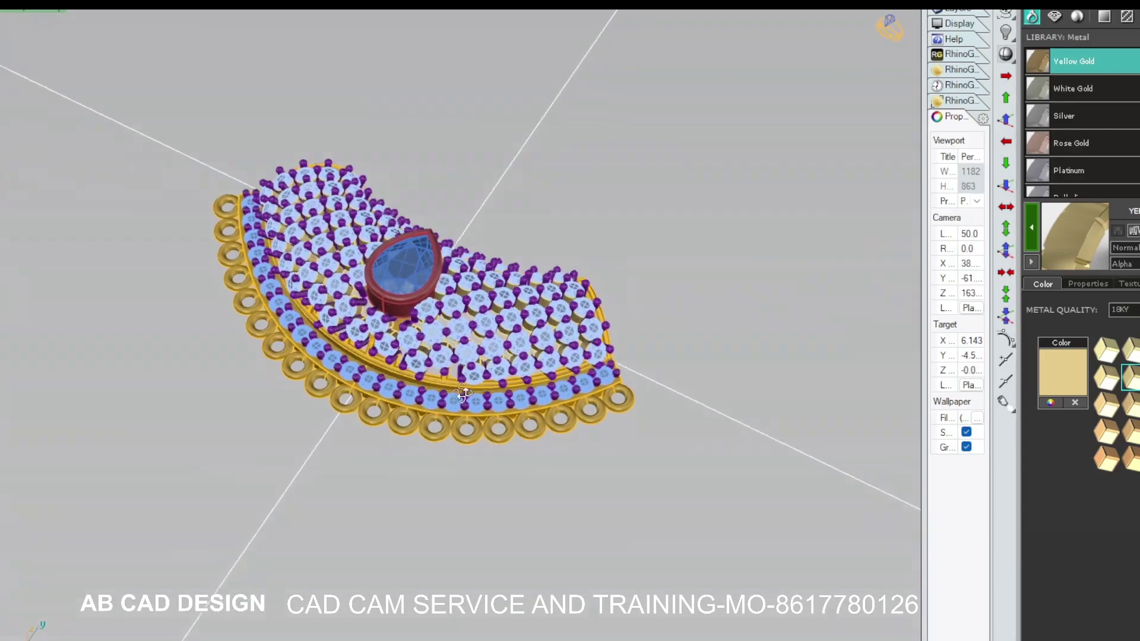
scroll(475, 332, "up", 4)
scroll(486, 328, "up", 5)
left_click(486, 327)
scroll(486, 322, "down", 5)
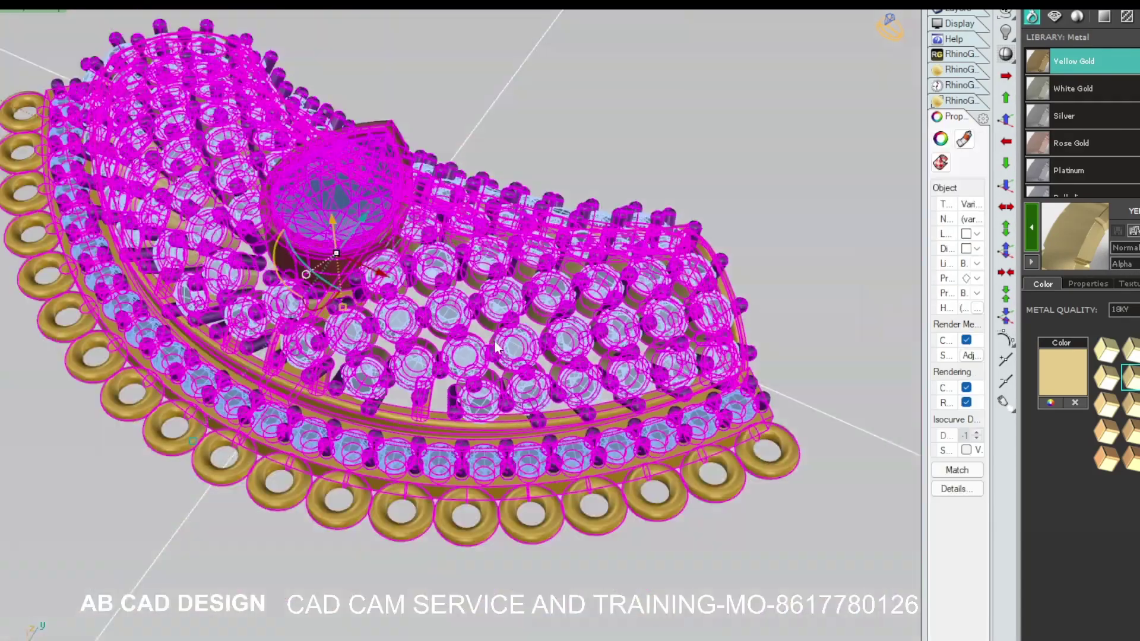
scroll(486, 406, "down", 3)
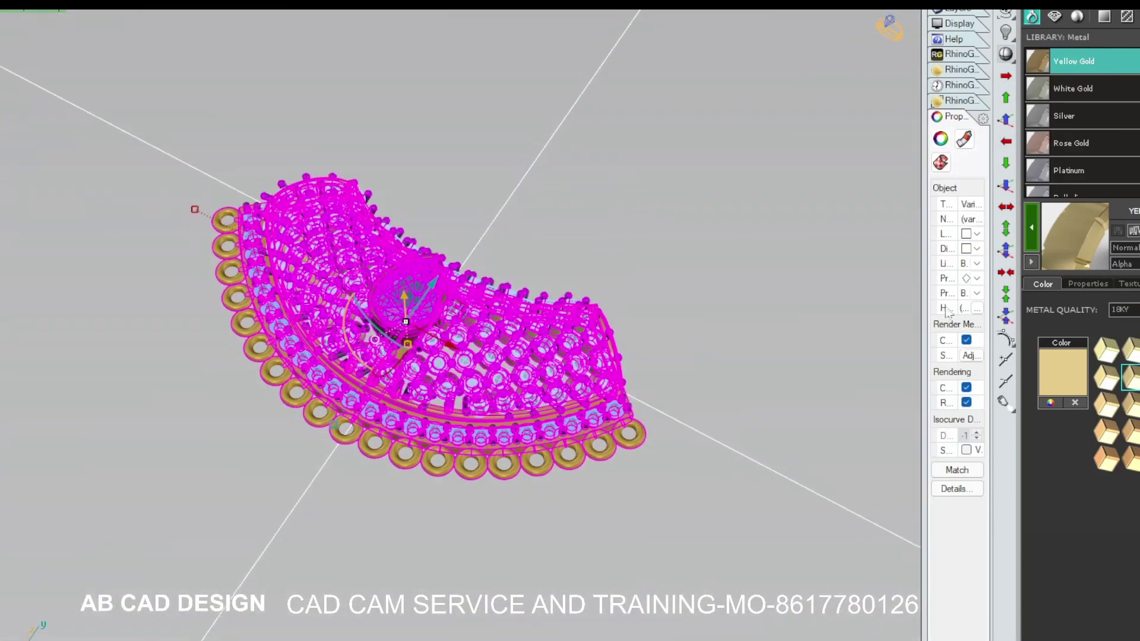
left_click(189, 398)
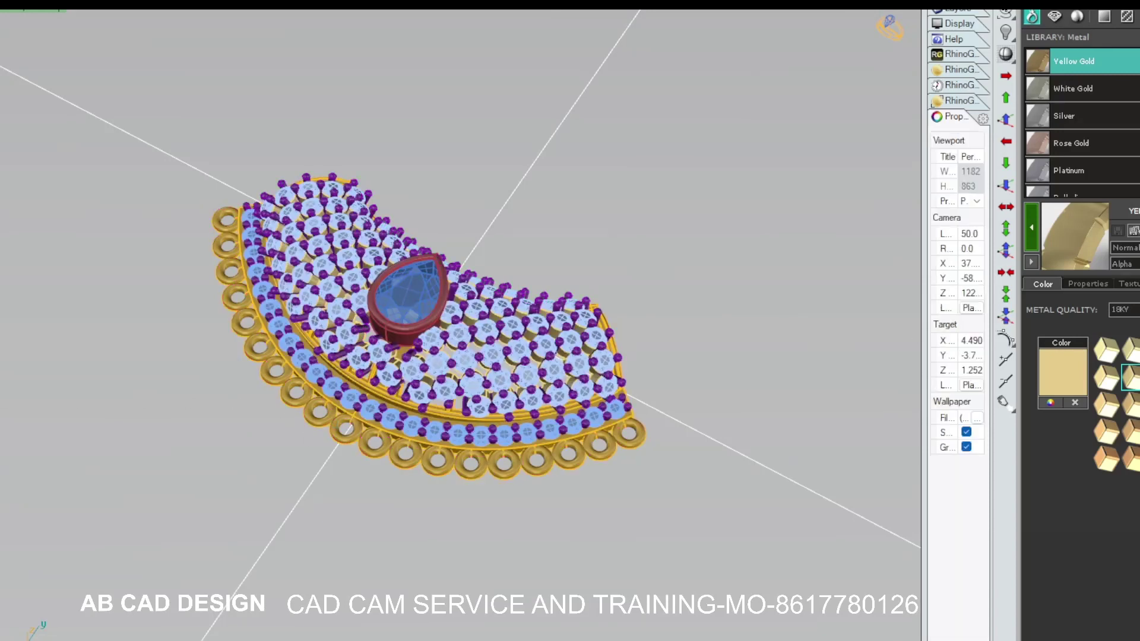
Select the openwork gold body, window-select the whole pendant, then clear the selection.
right_click_drag(196, 196, 135, 188)
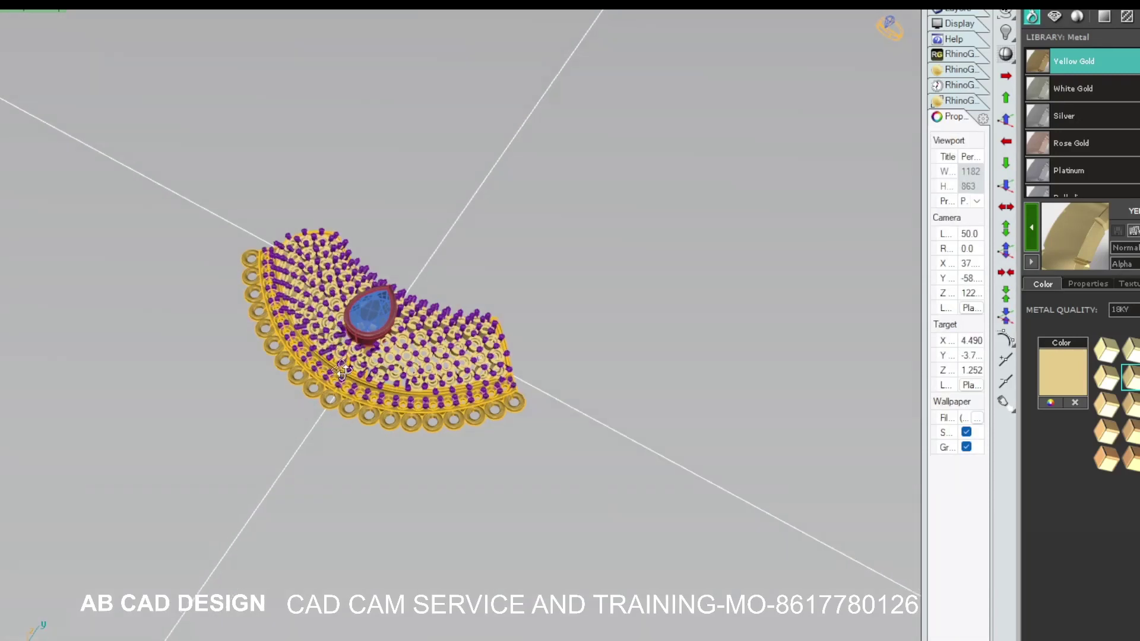
left_click(373, 386)
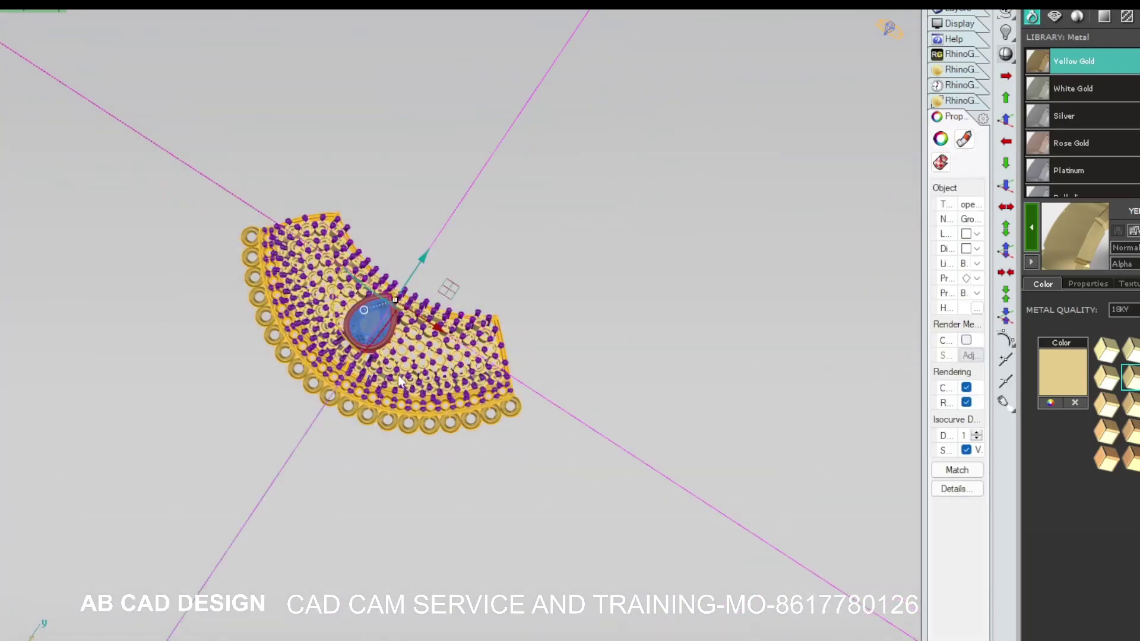
scroll(372, 386, "down", 2)
scroll(358, 391, "up", 1)
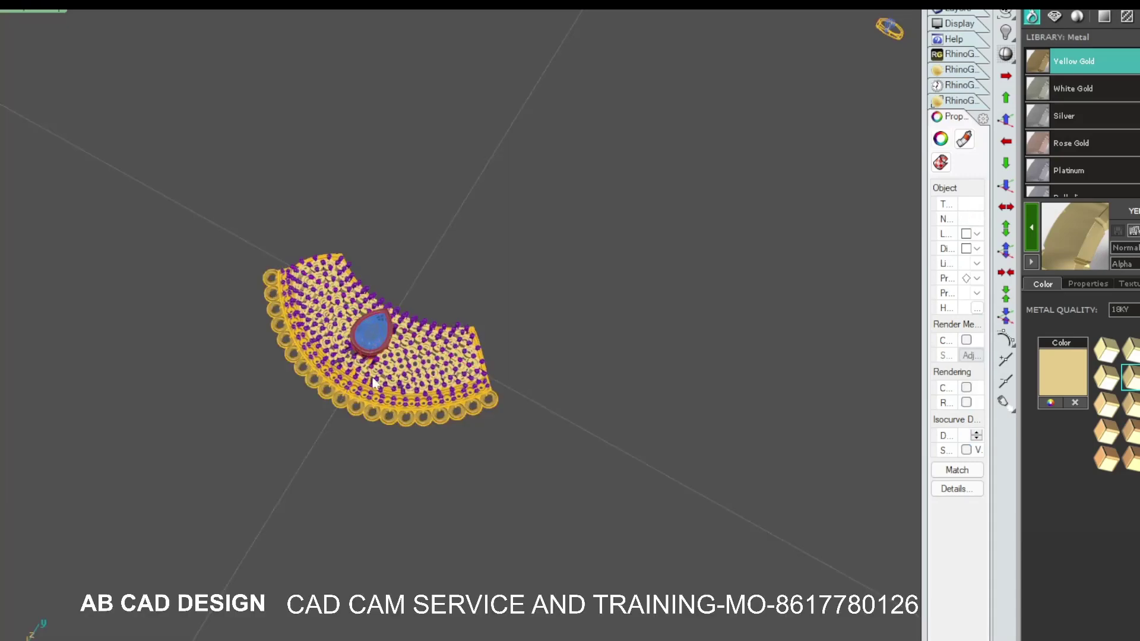
left_click_drag(127, 199, 621, 517)
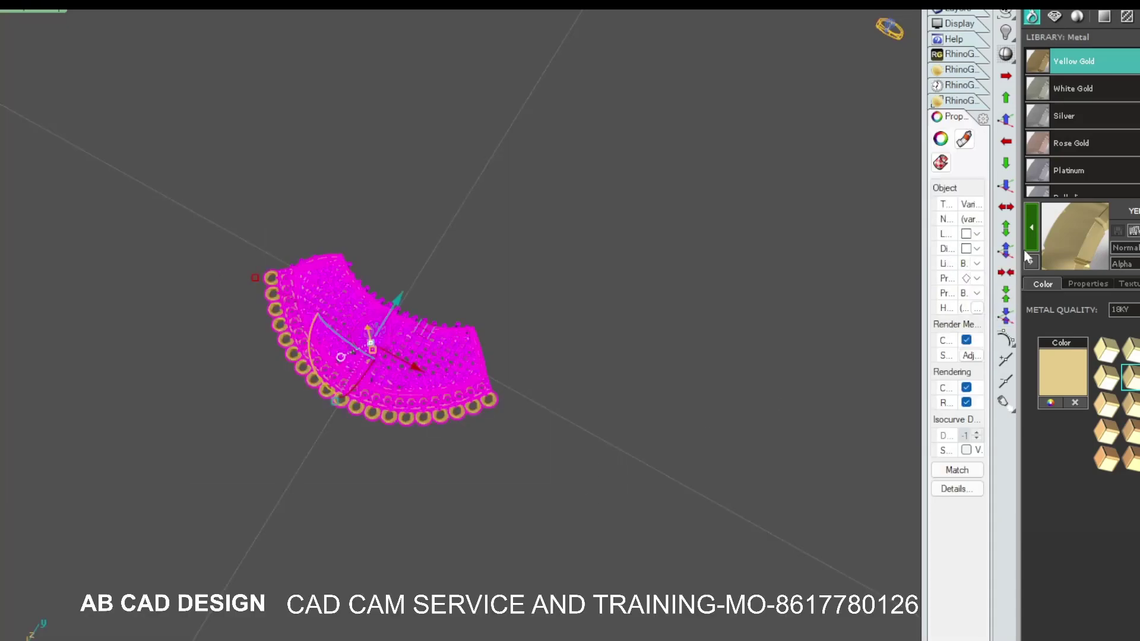
key("Escape")
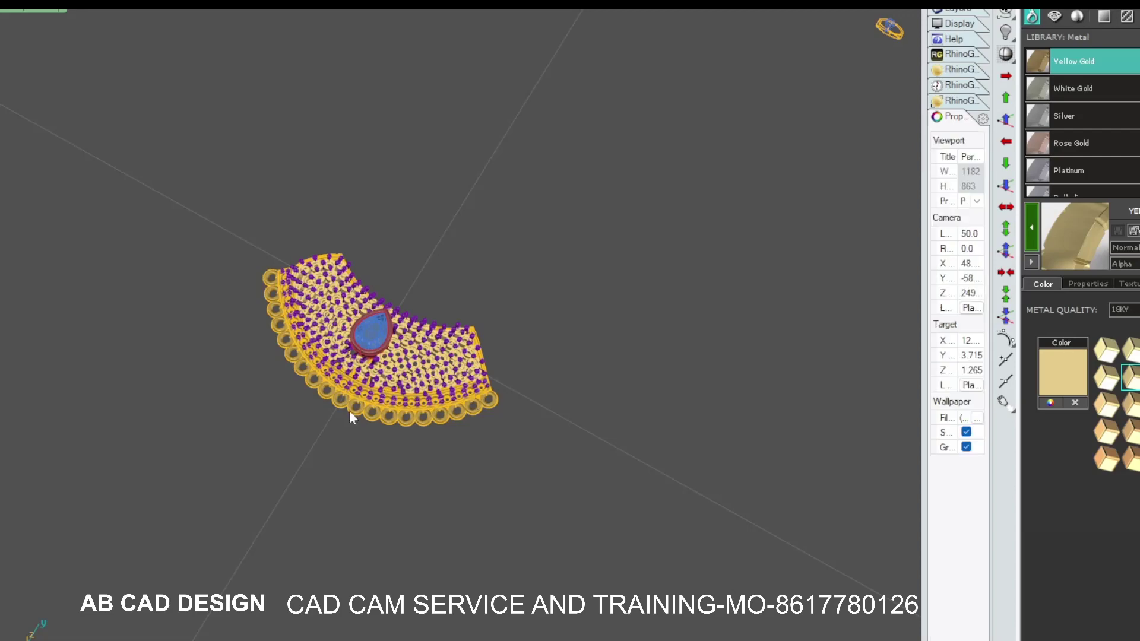
scroll(432, 407, "up", 3)
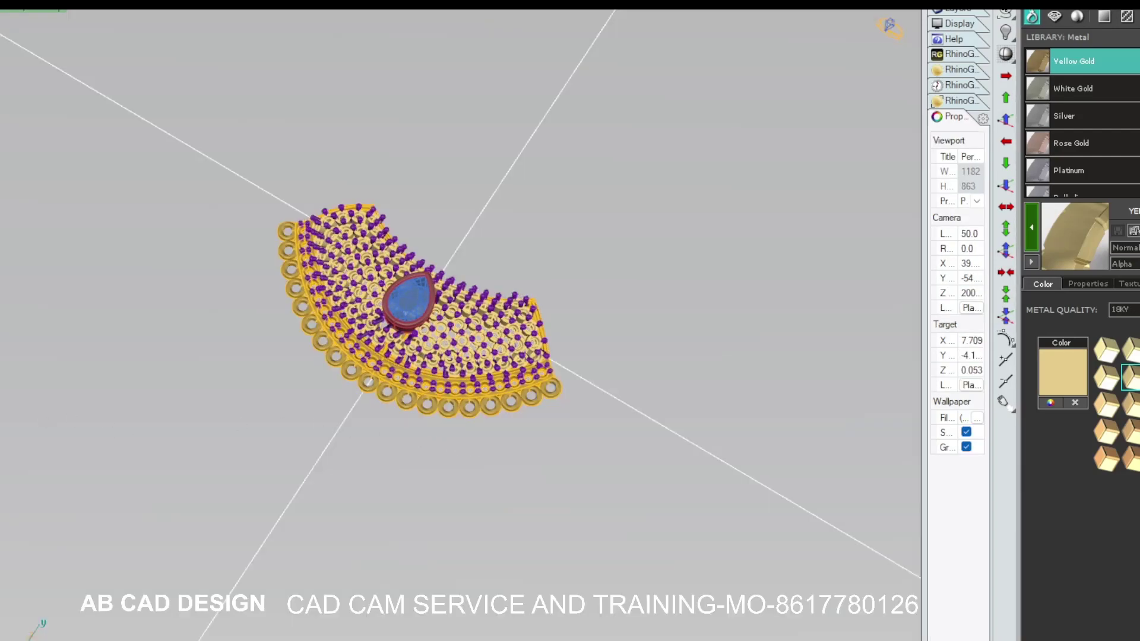
scroll(416, 366, "down", 3)
scroll(419, 377, "up", 5)
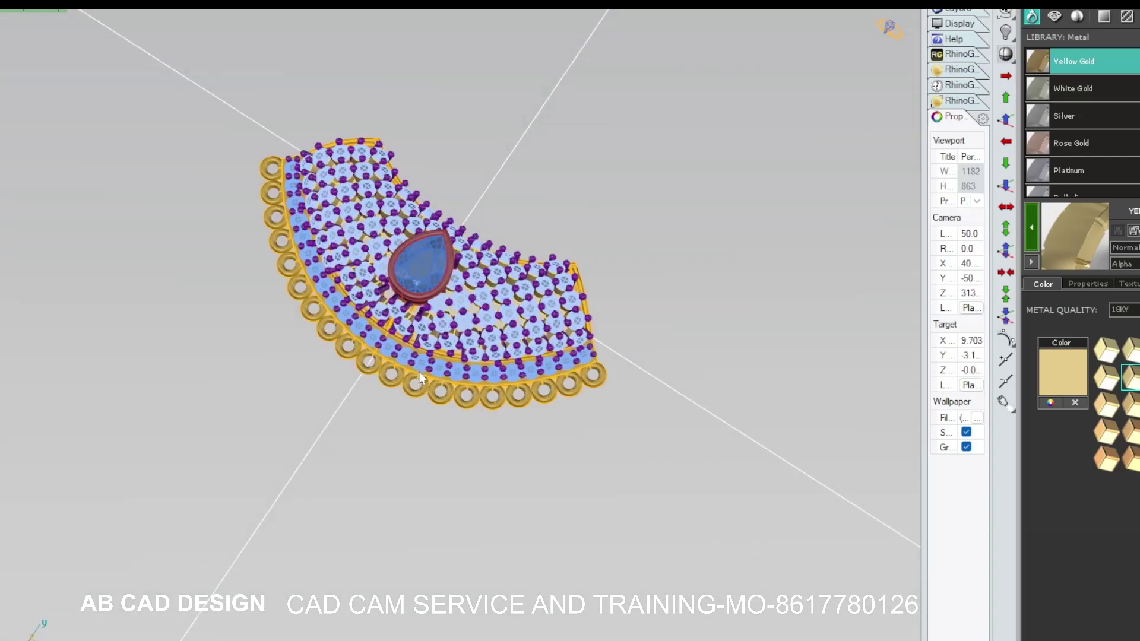
scroll(419, 372, "down", 2)
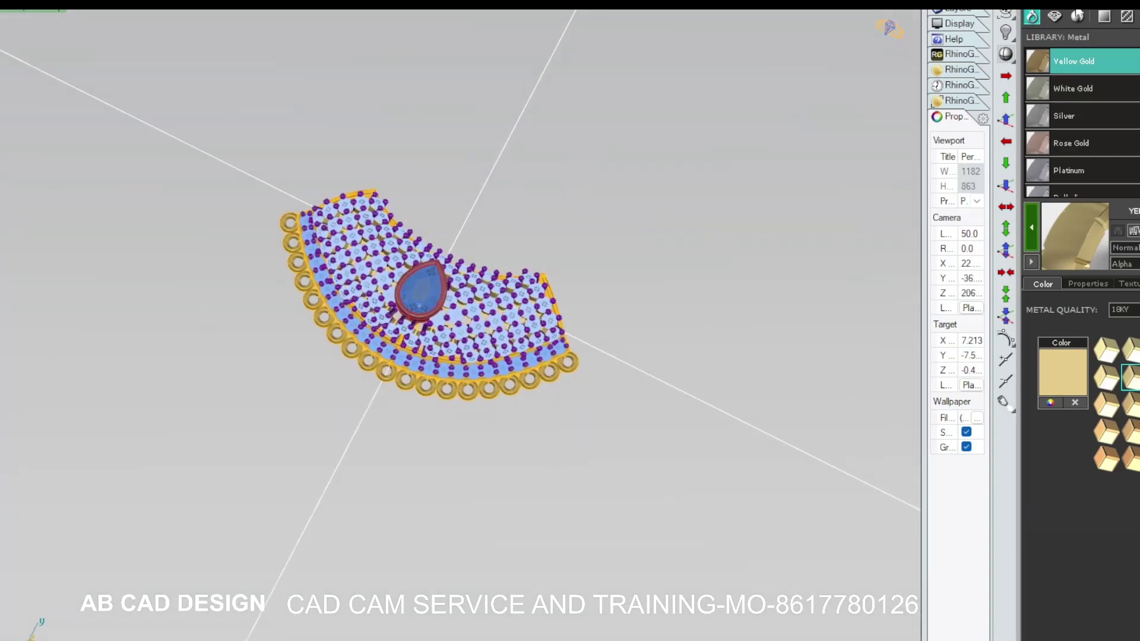
Apply the Gem library's Diamond material to the outer-row and inner pavé stones.
left_click(1056, 18)
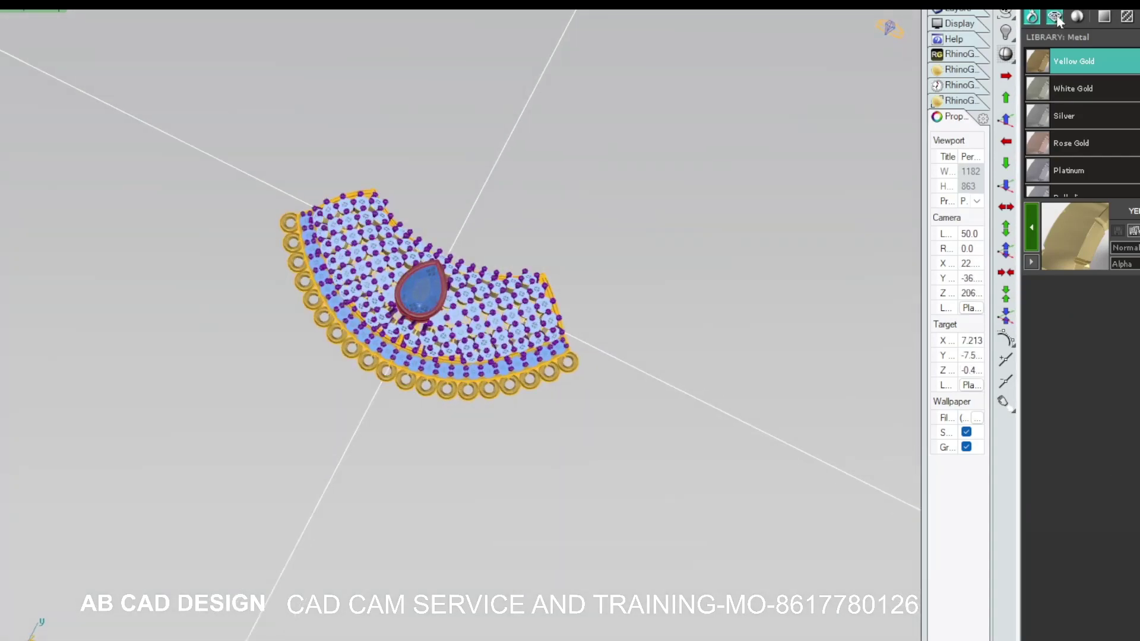
scroll(1123, 136, "down", 2)
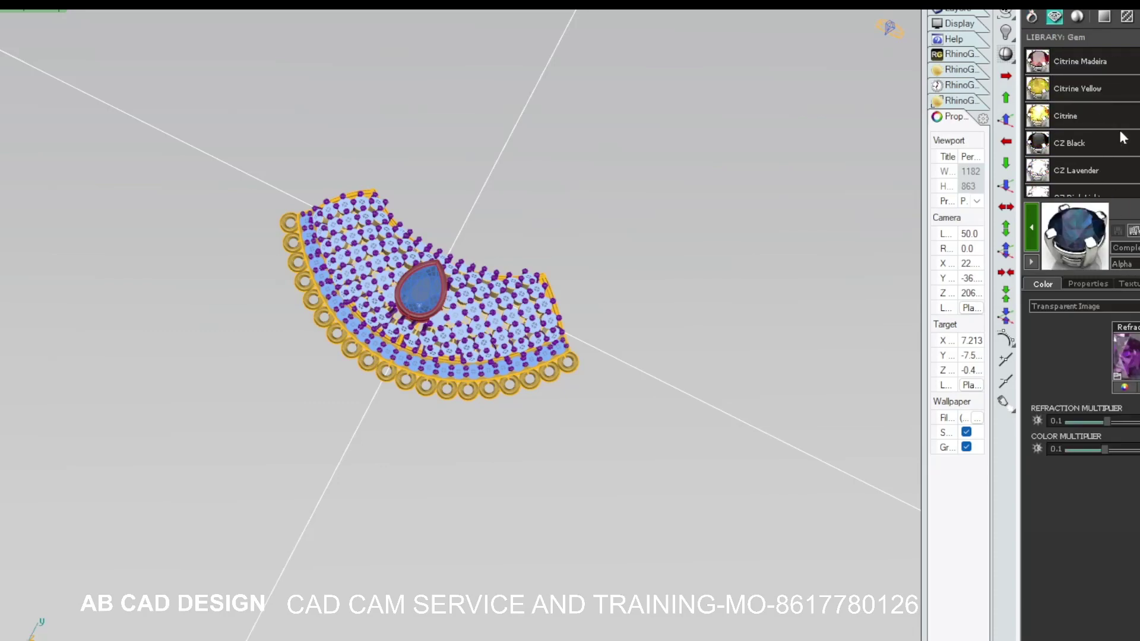
scroll(1122, 137, "down", 2)
scroll(1122, 140, "down", 2)
scroll(1122, 143, "down", 2)
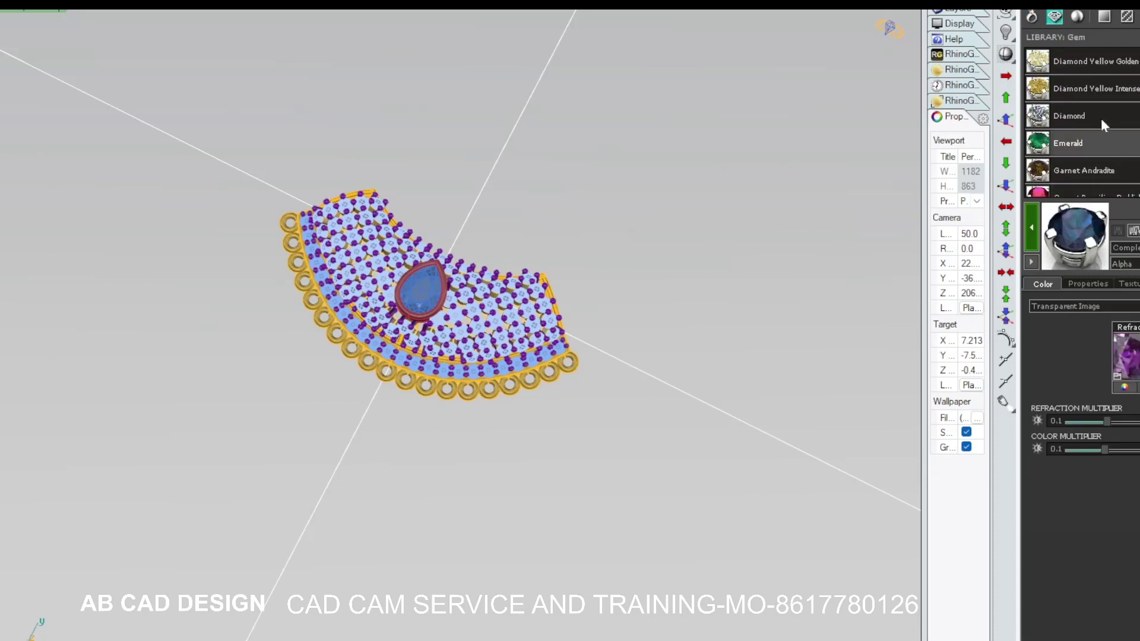
left_click(1101, 119)
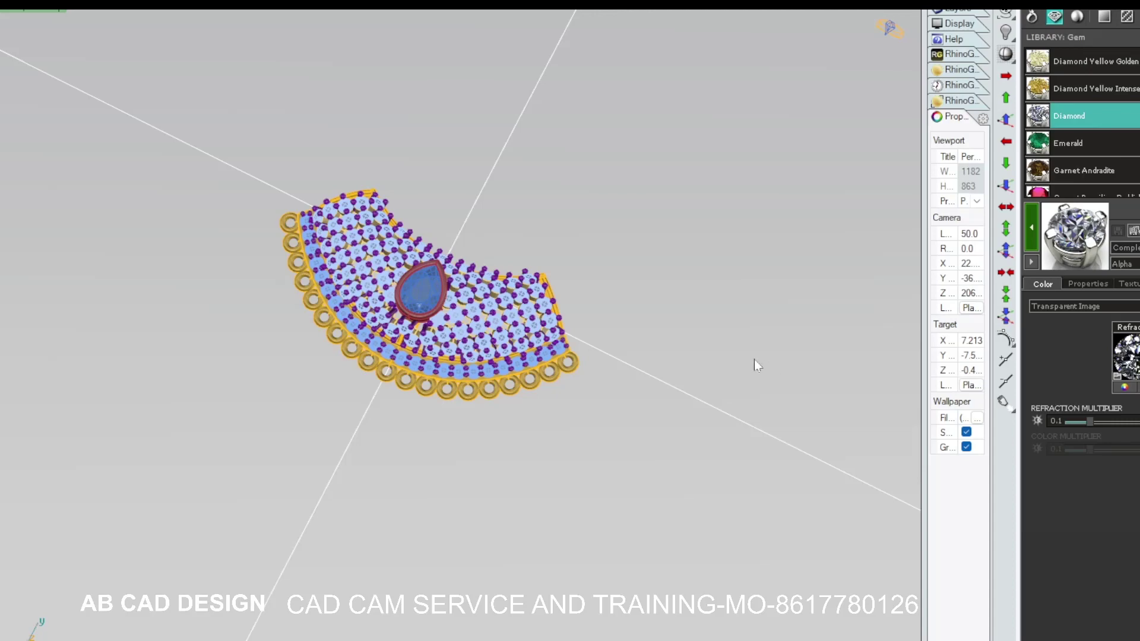
left_click(283, 254)
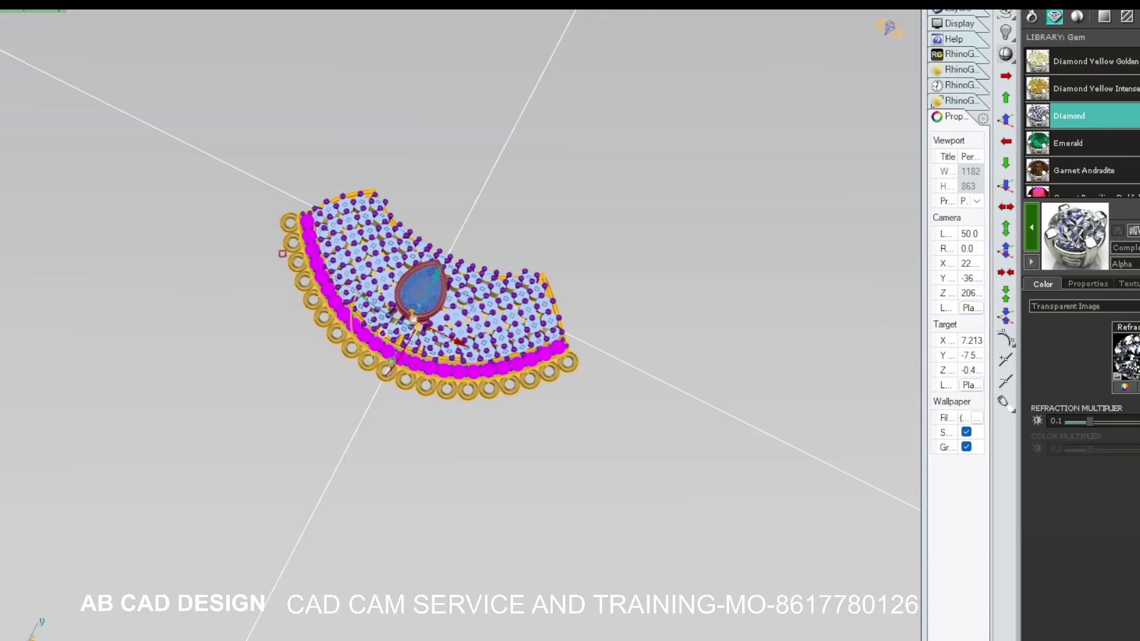
left_click(315, 240, "shift")
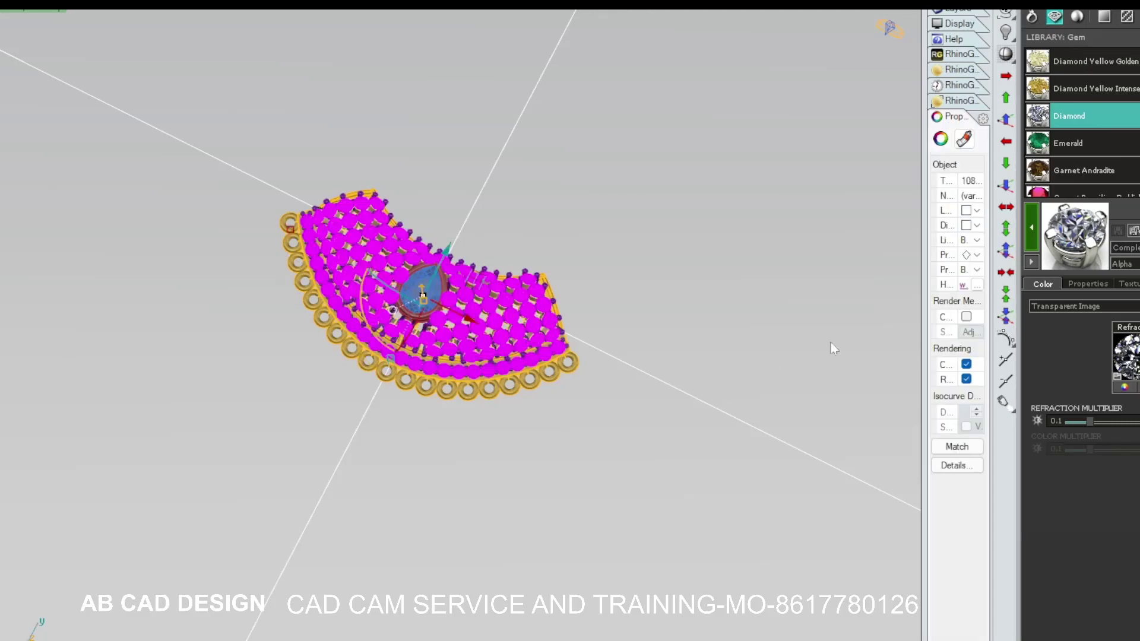
left_click(1035, 241)
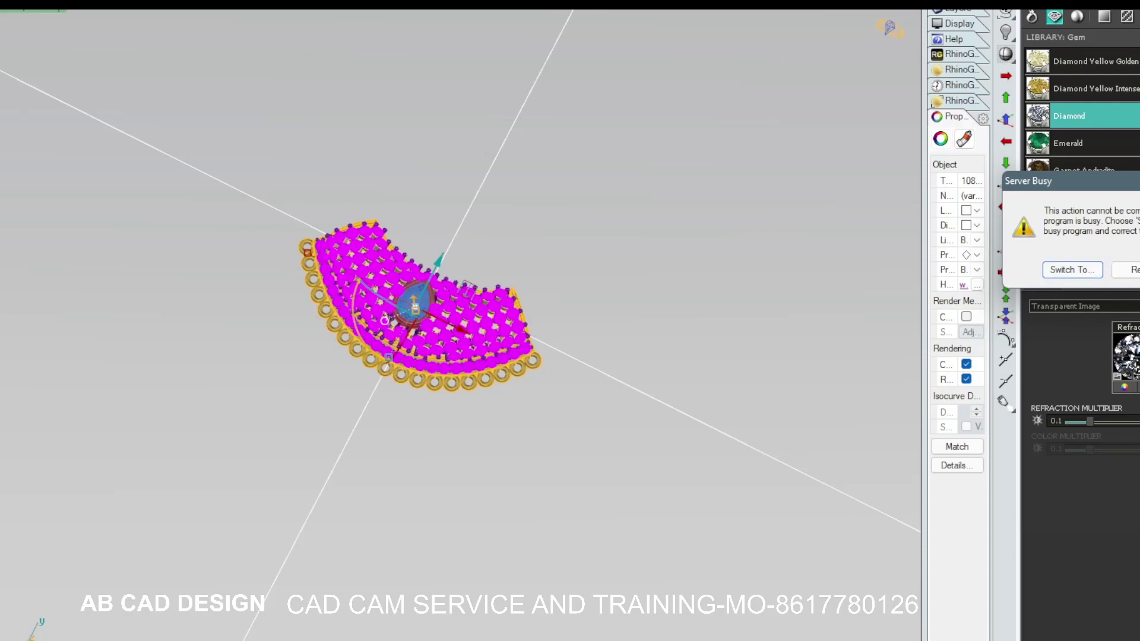
Dismiss the server busy warning, reselect both stone groups and join them with Ctrl+J.
left_click(1090, 275)
left_click(864, 194)
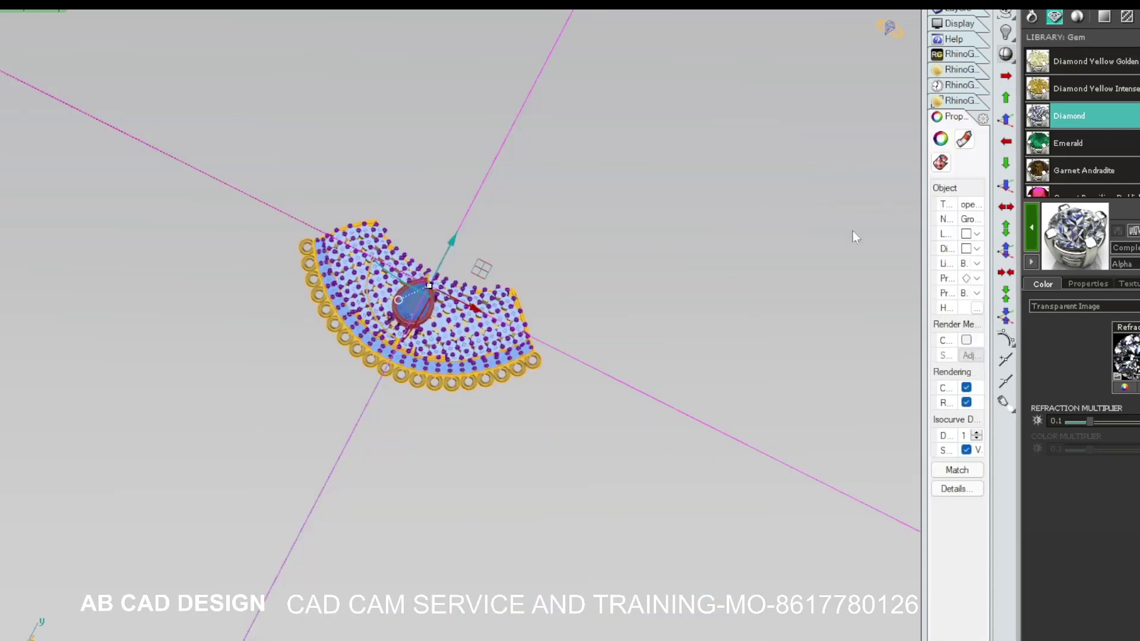
key("Escape")
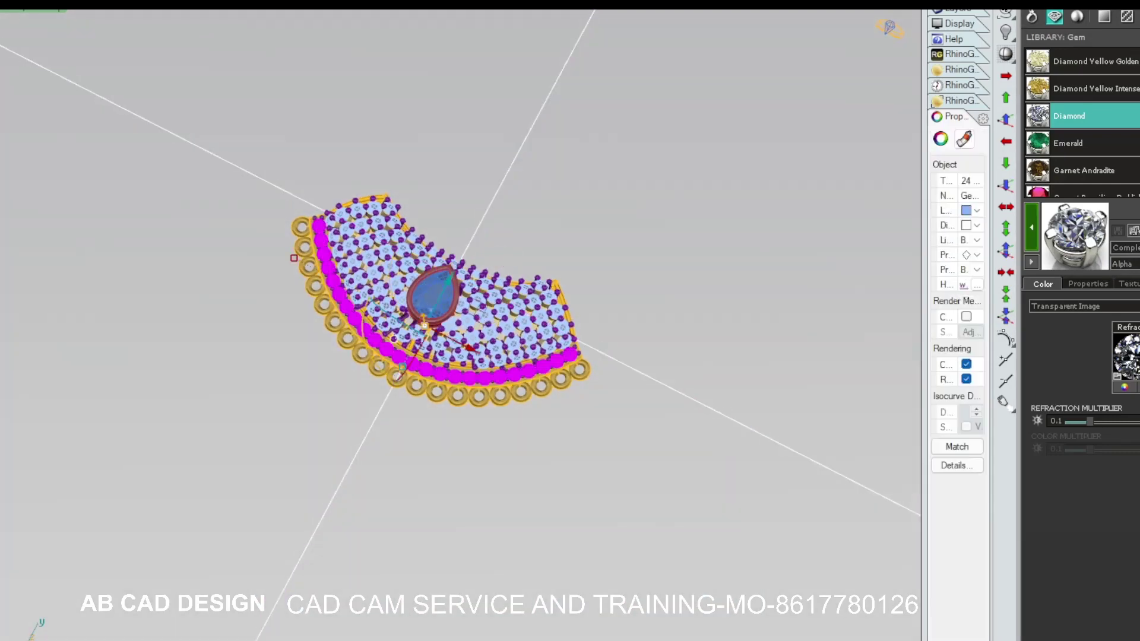
left_click(1032, 243)
key("Escape")
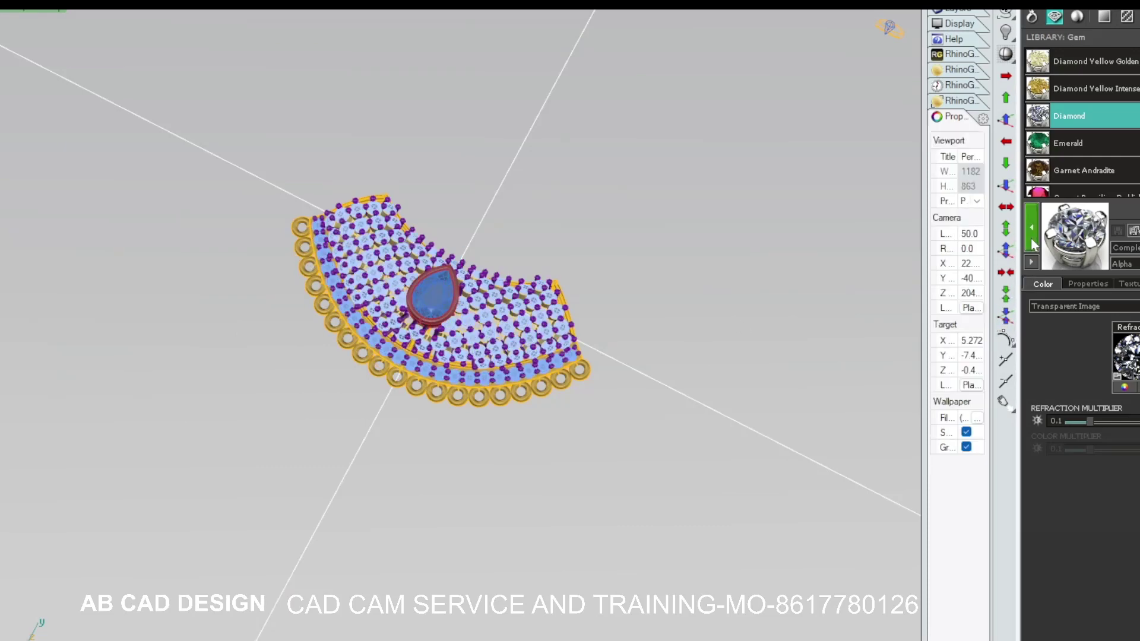
left_click(1032, 237)
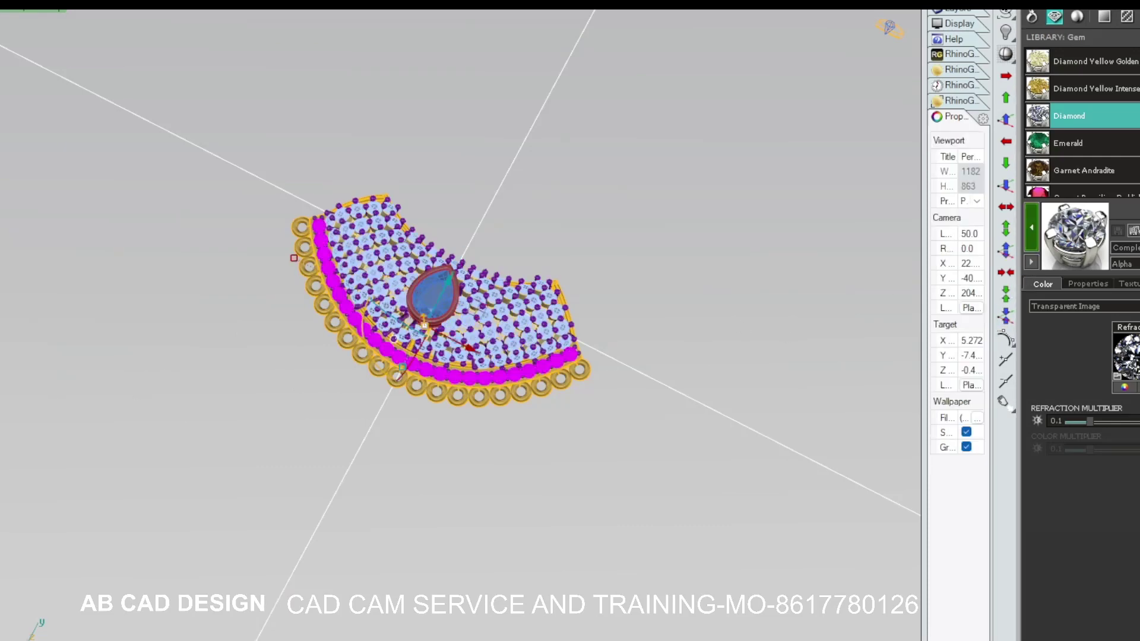
left_click(393, 338, "shift")
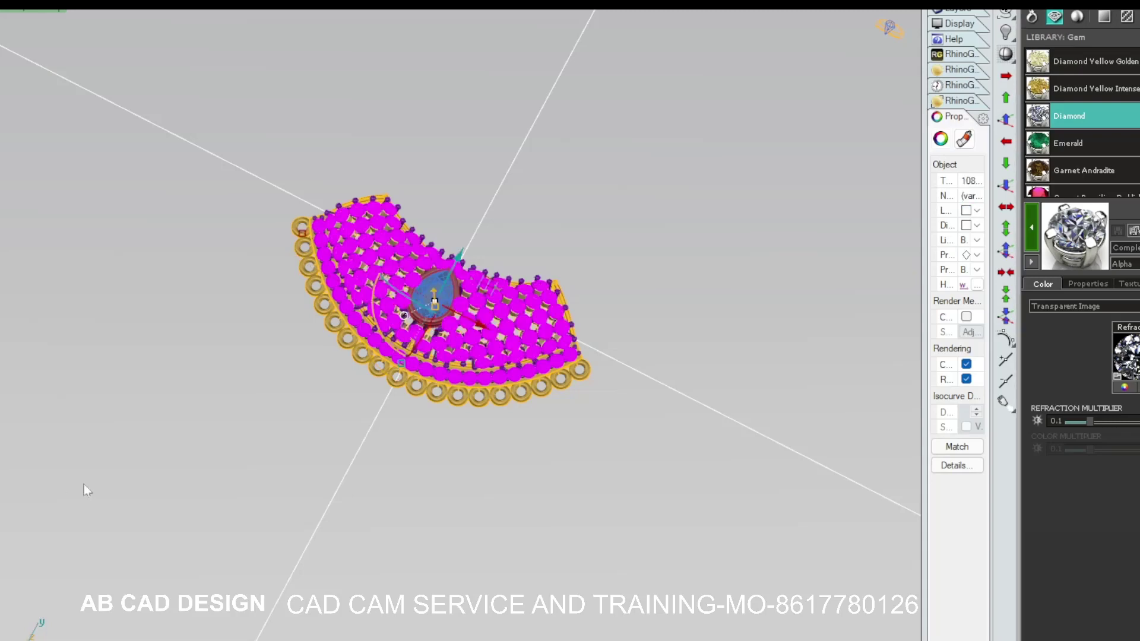
key("ctrl+j")
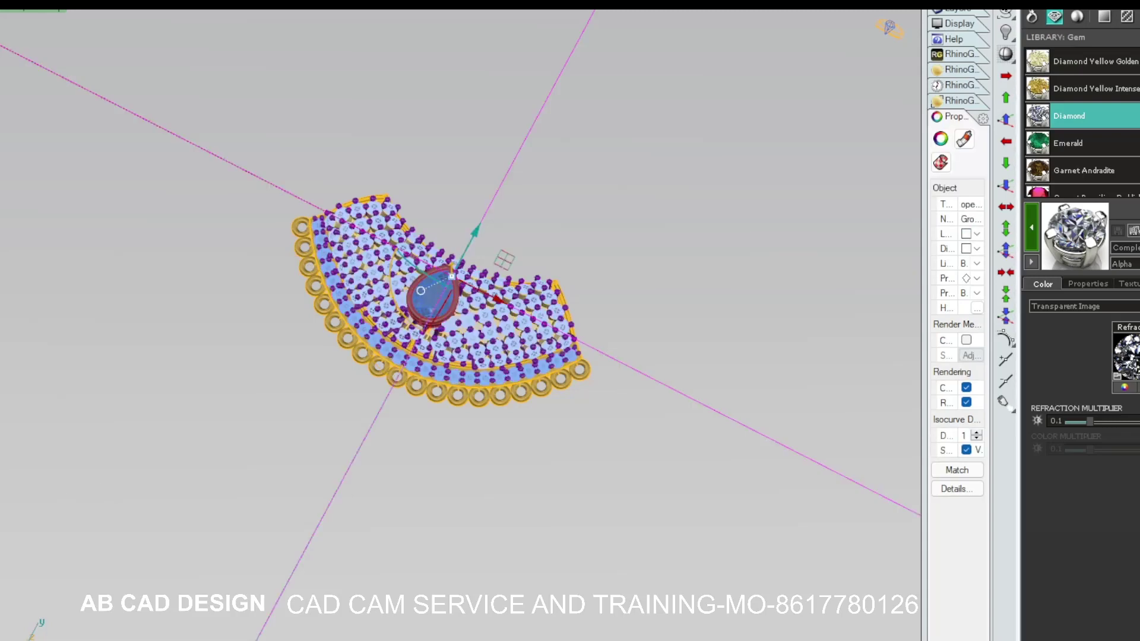
Check the inner pavé and outer-row selections separately, then orbit to a frontal view.
left_click(91, 386)
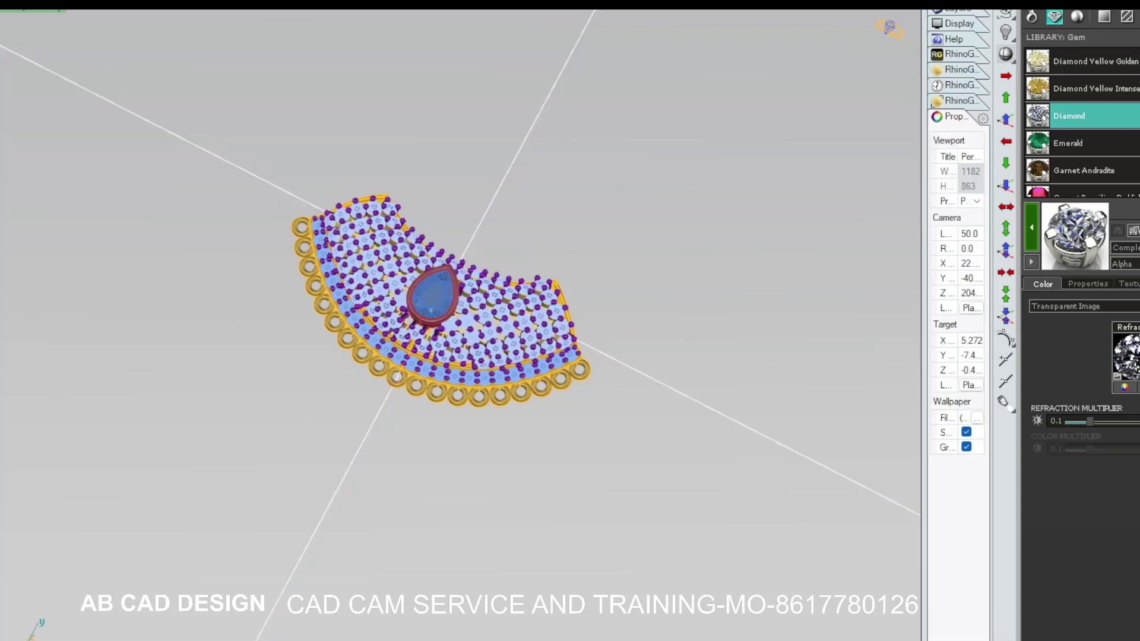
left_click(386, 267)
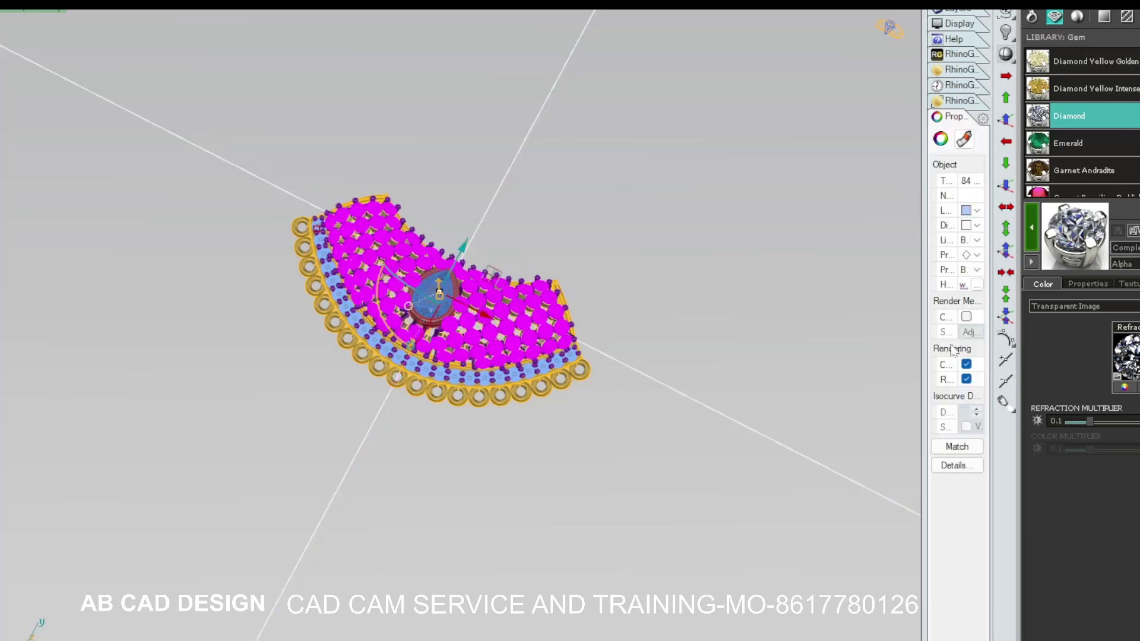
left_click(1033, 228)
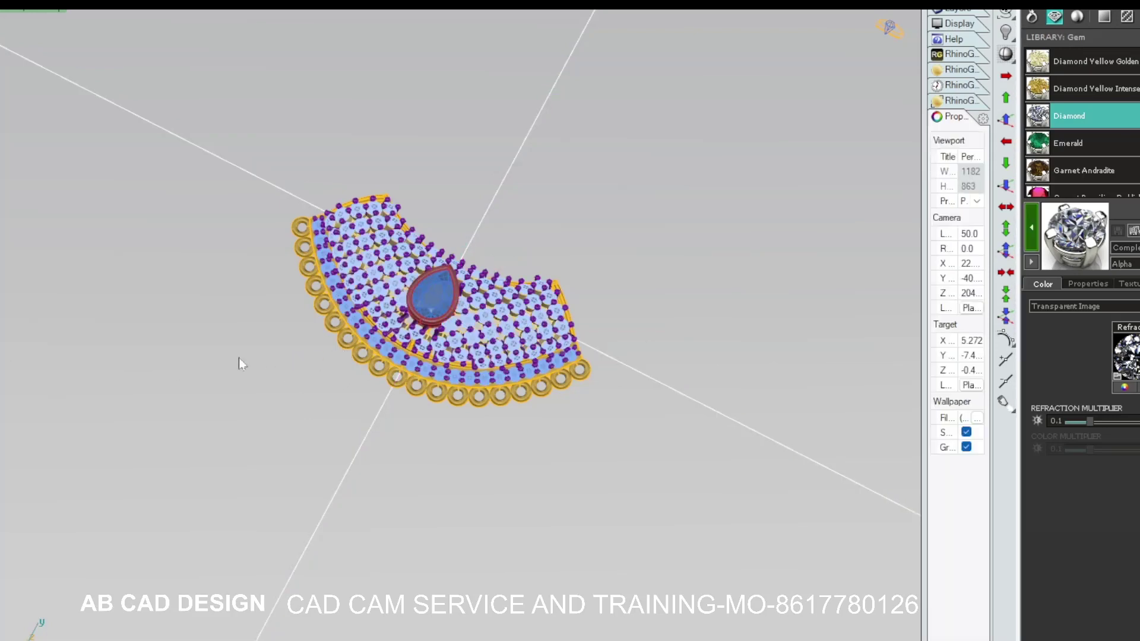
left_click(451, 377)
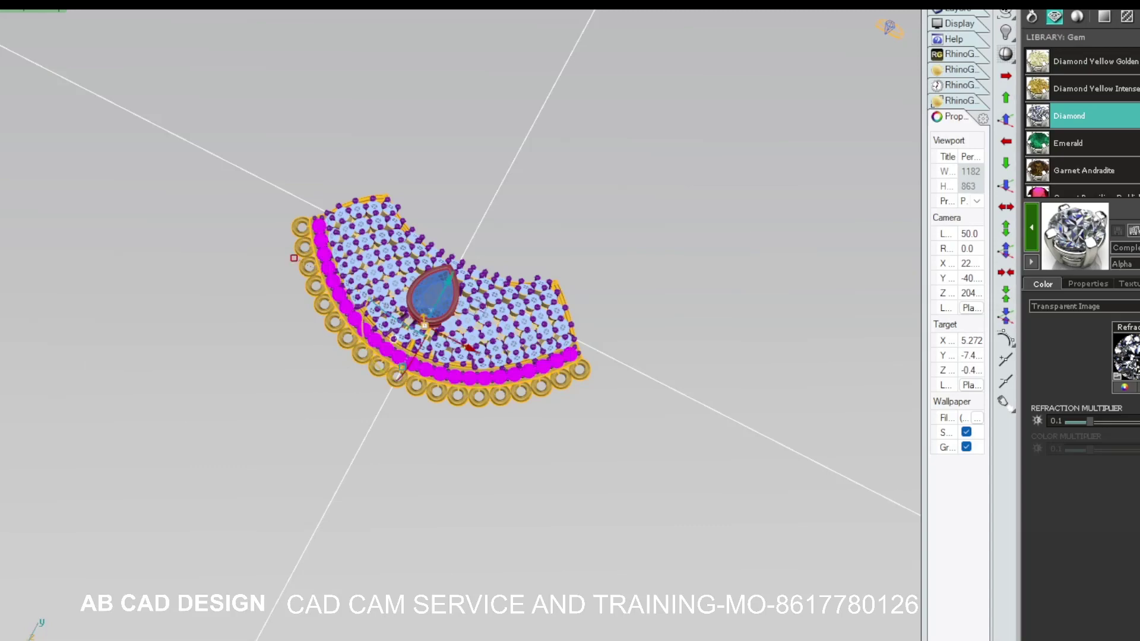
left_click(1034, 229)
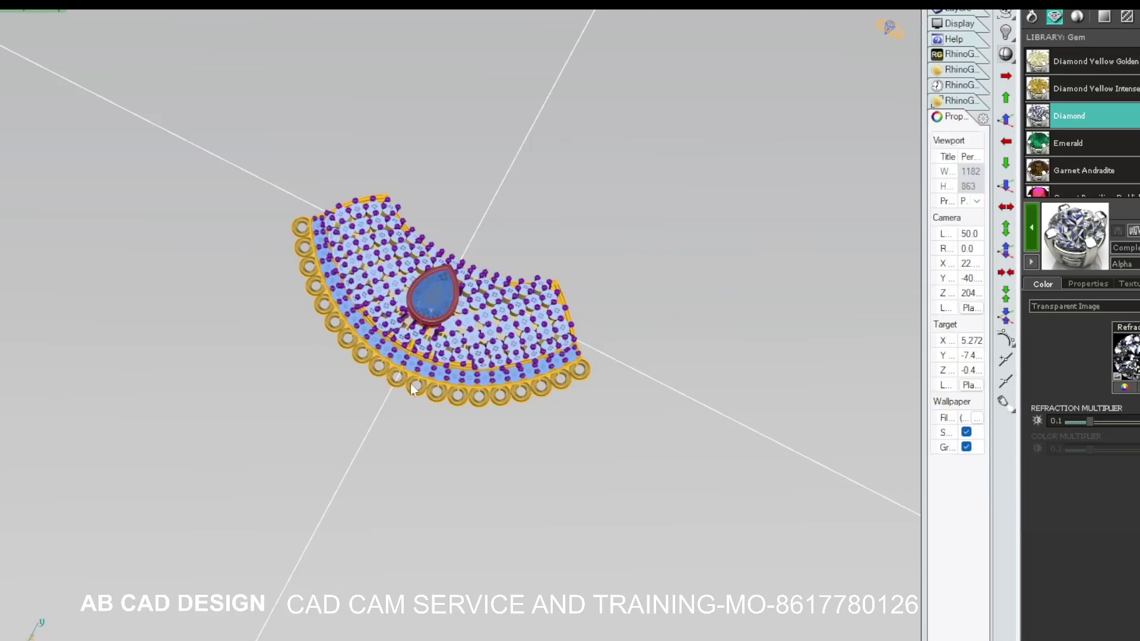
mouse_move(383, 392)
right_mouse_down()
mouse_move(361, 394)
mouse_move(420, 420)
mouse_move(376, 412)
mouse_move(360, 360)
mouse_move(416, 359)
mouse_move(418, 383)
mouse_move(496, 399)
right_mouse_up()
scroll(425, 394, "up", 4)
scroll(425, 394, "down", 3)
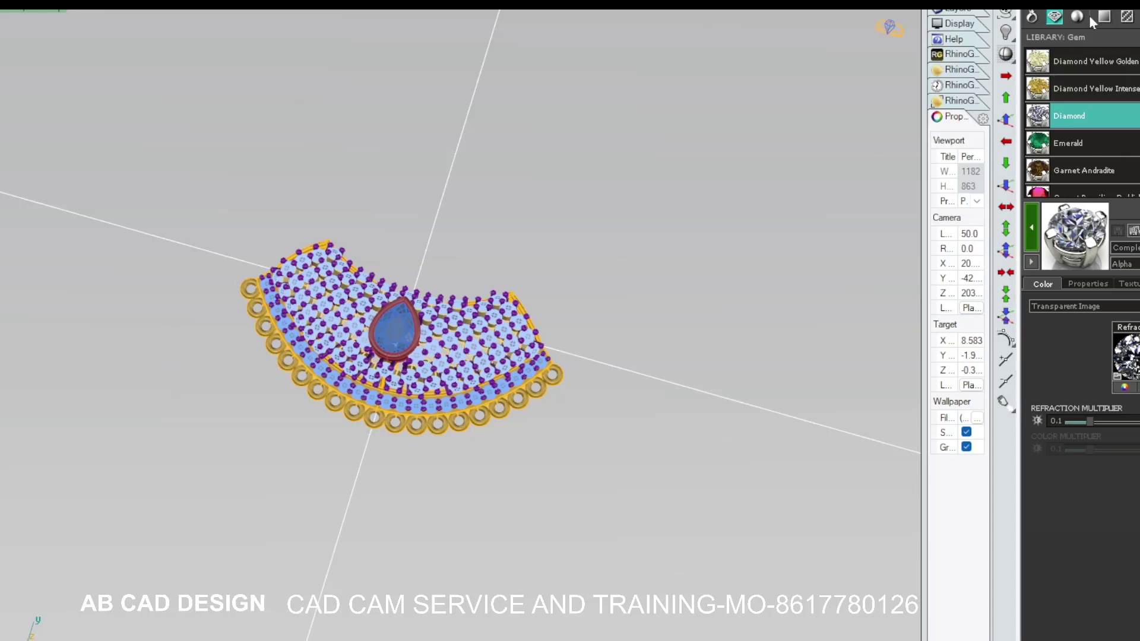
Pick a grass ground image in the GroundPlane library and render the pendant.
left_click(1127, 16)
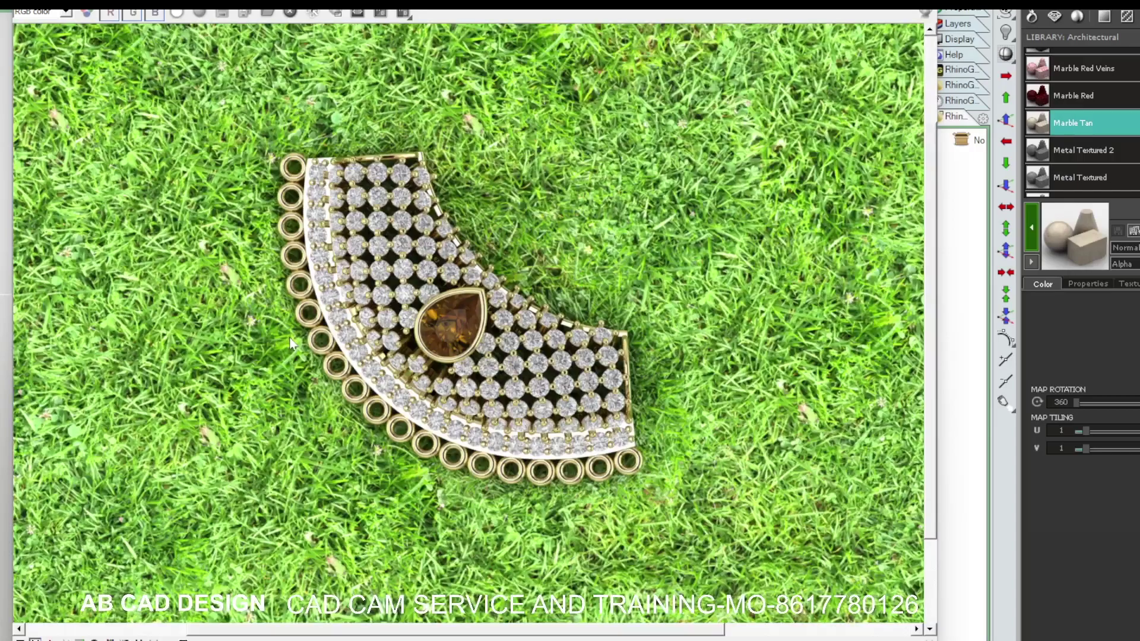
scroll(410, 363, "down", 2)
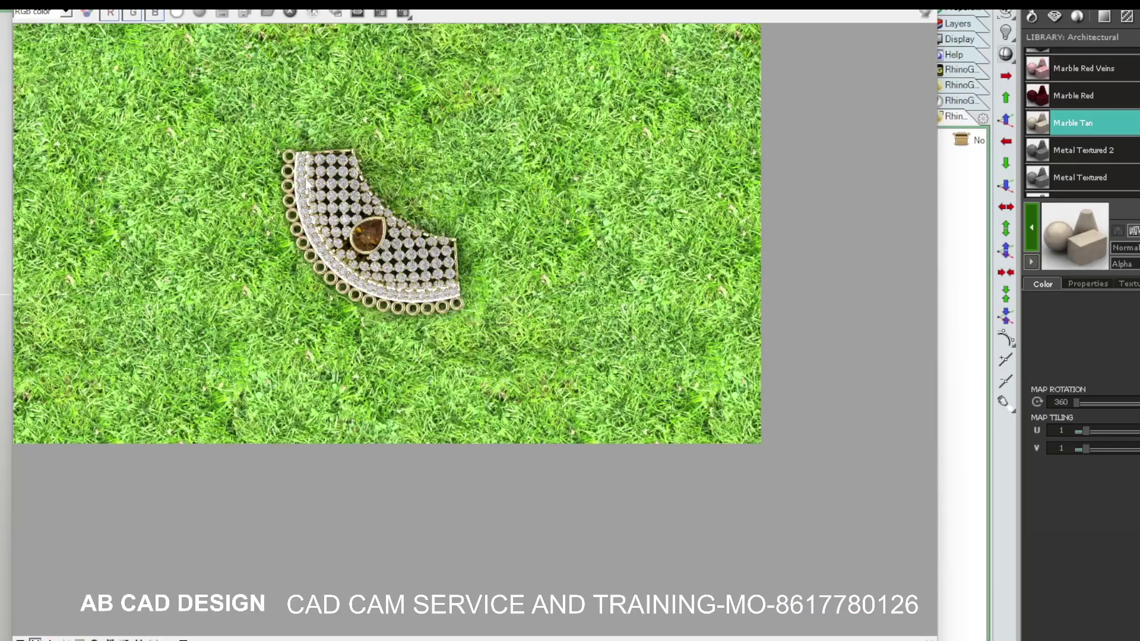